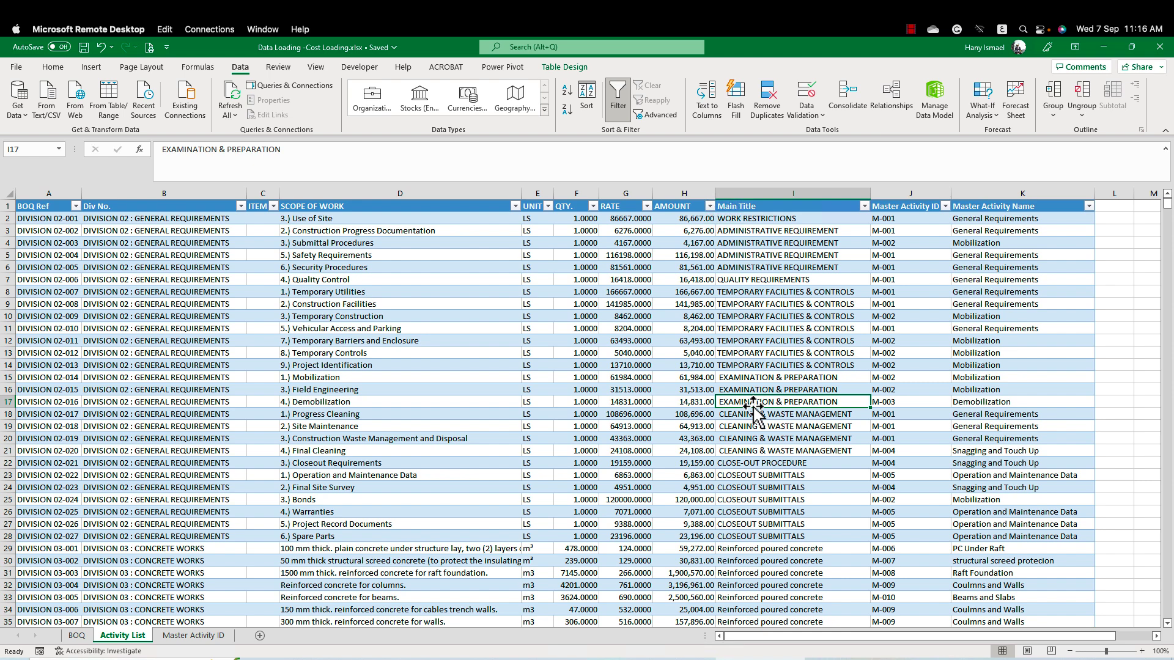
Select the Activity List's BOQ columns, from BOQ Ref through Main Title
mouse_move(49, 195)
left_mouse_down()
mouse_move(610, 189)
mouse_move(762, 206)
mouse_move(702, 191)
mouse_move(31, 189)
left_mouse_up()
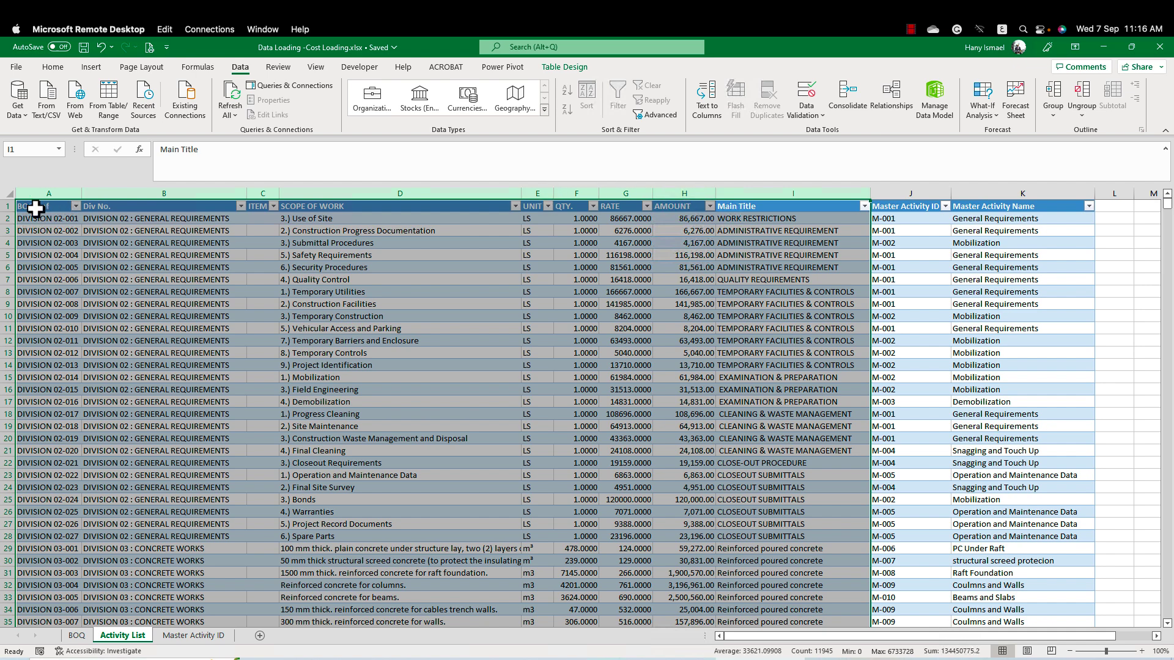
left_click(32, 208)
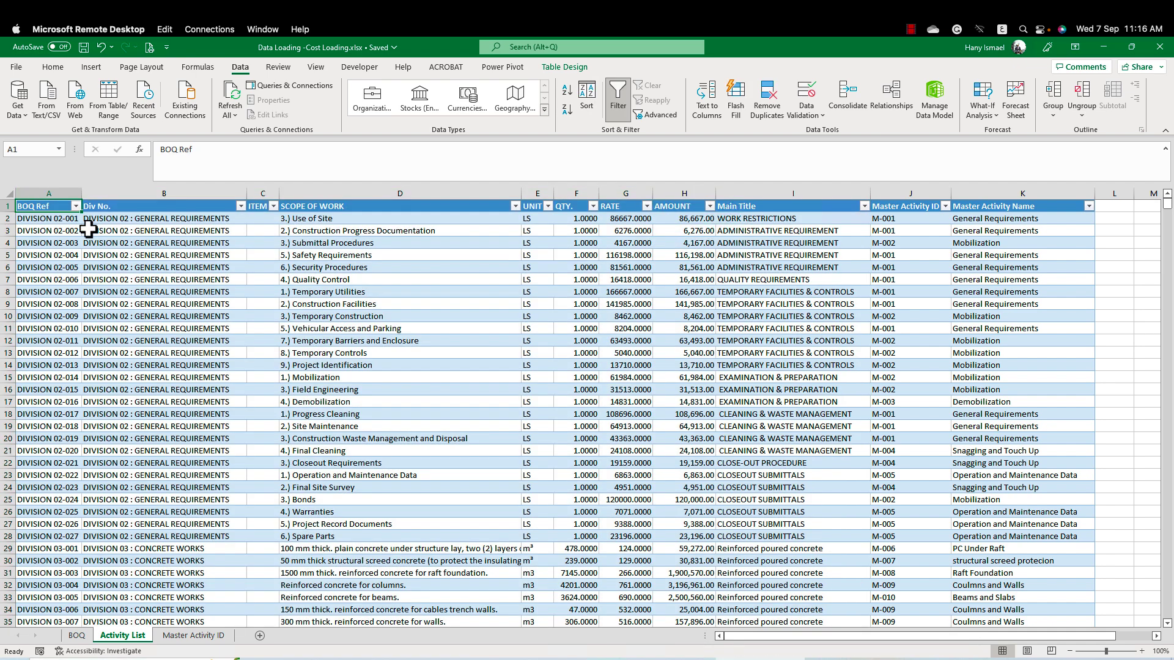
left_click(44, 194)
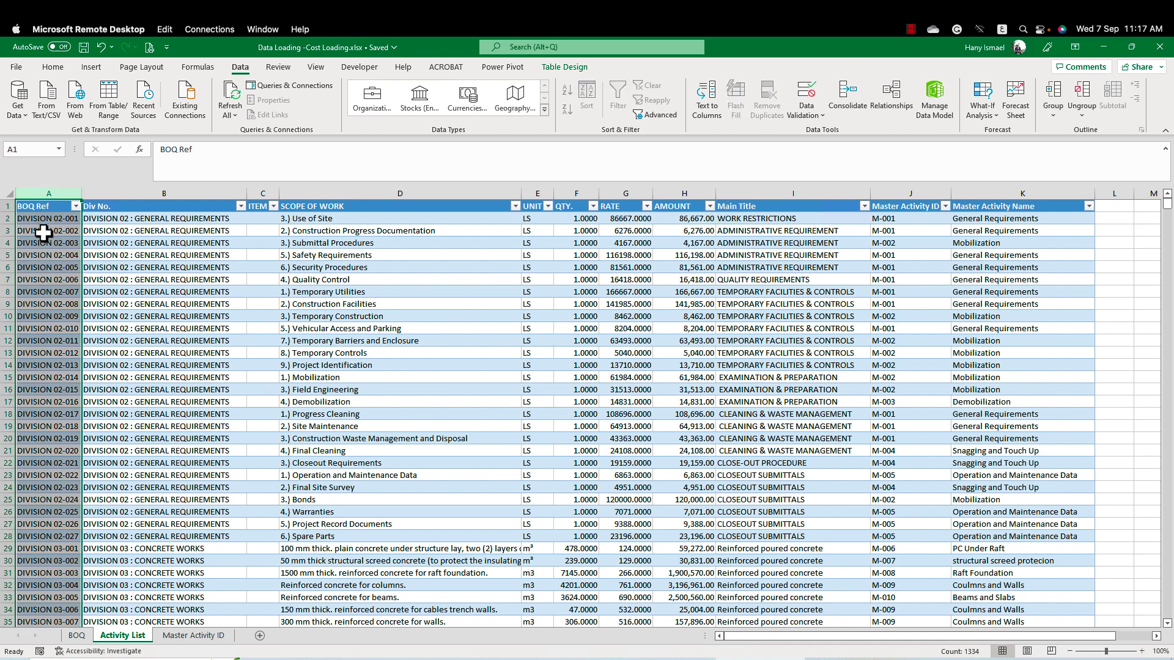
left_click(172, 190)
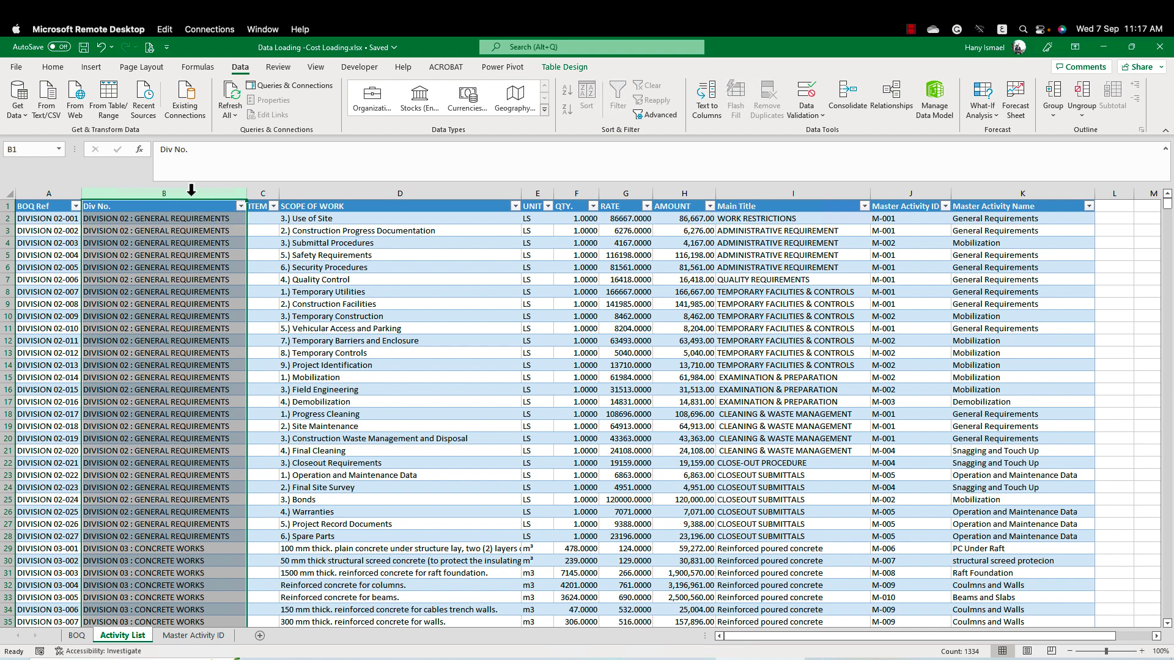
left_click(382, 192)
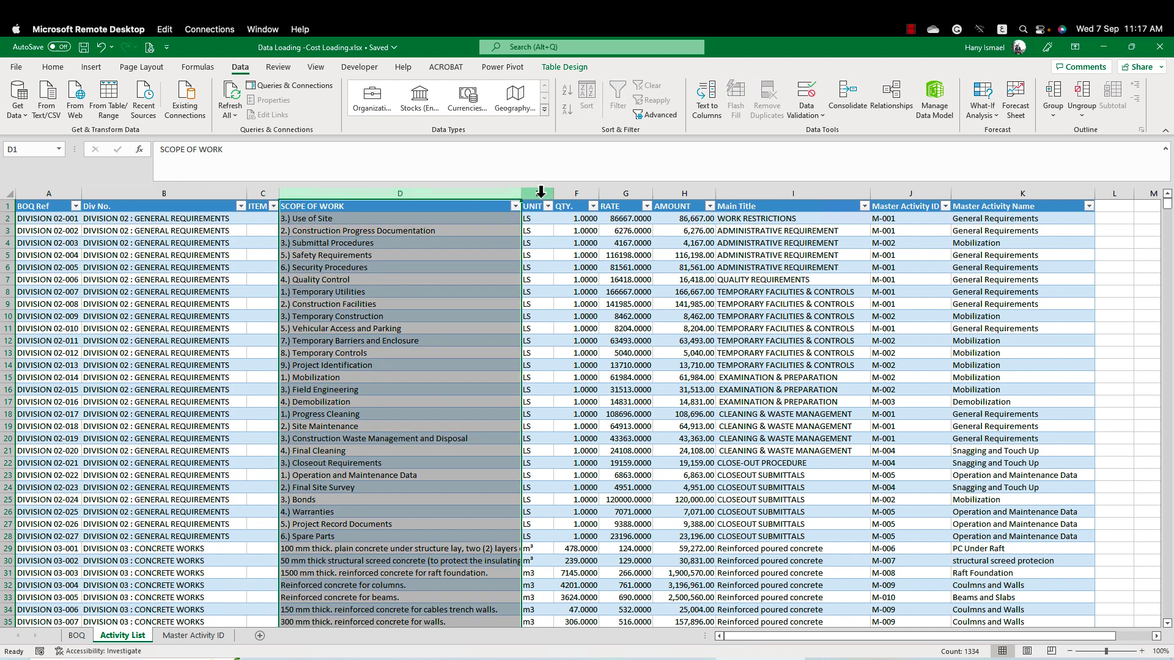
left_click(576, 193)
left_click(626, 193)
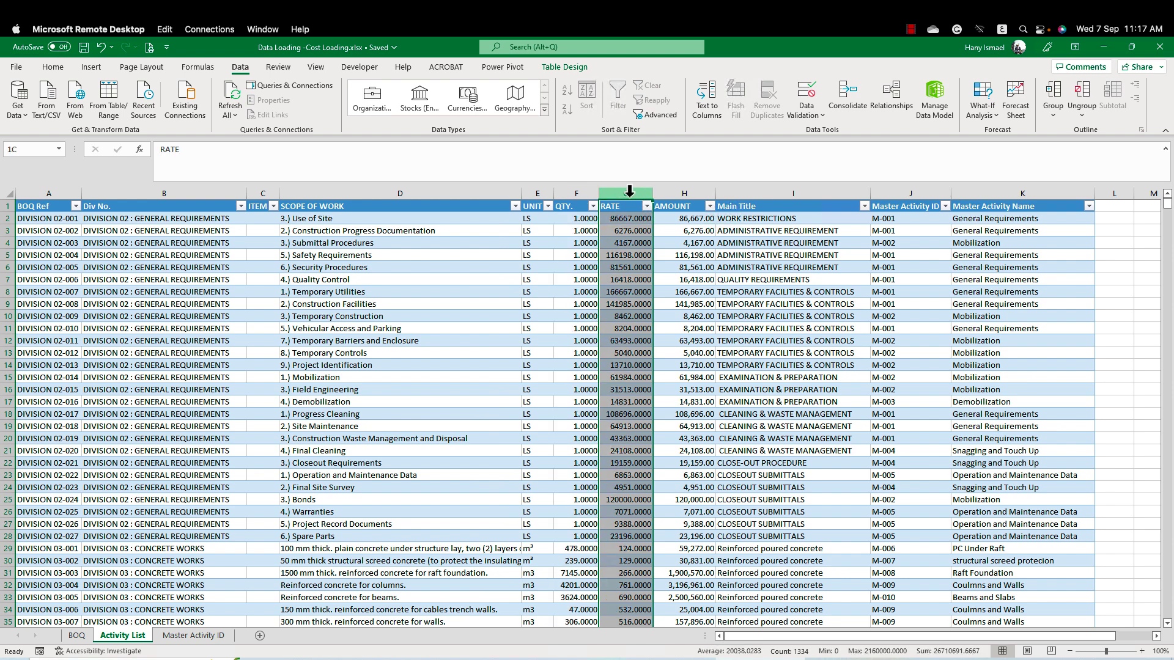
left_click(684, 193)
left_click(786, 194)
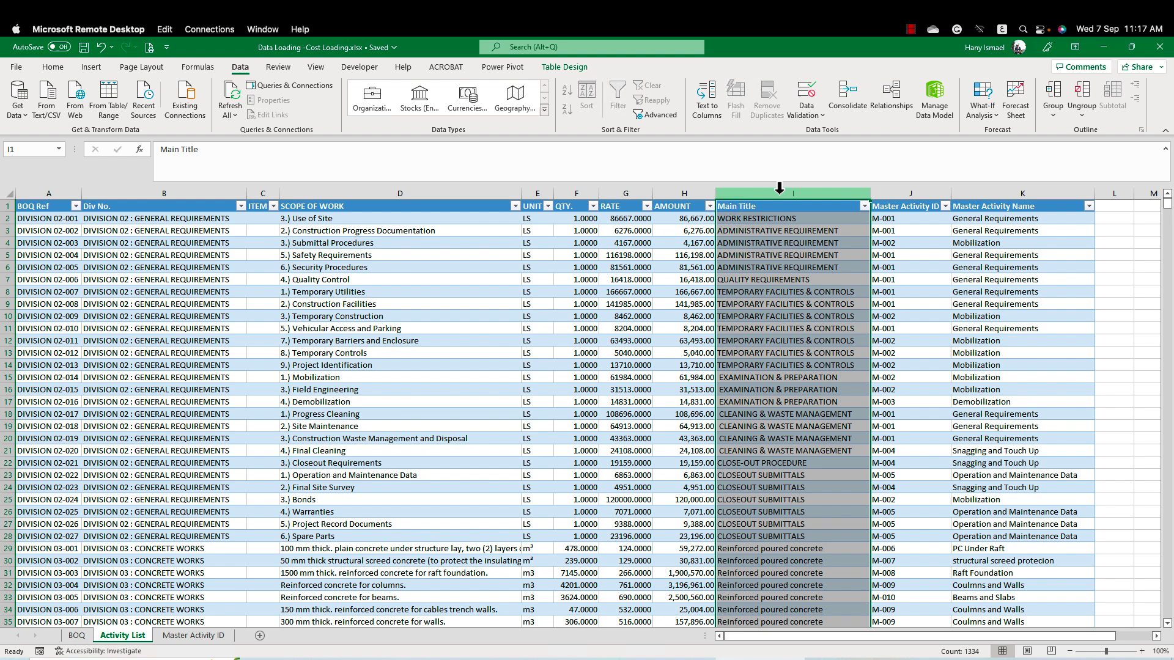
left_click_drag(779, 190, 28, 195)
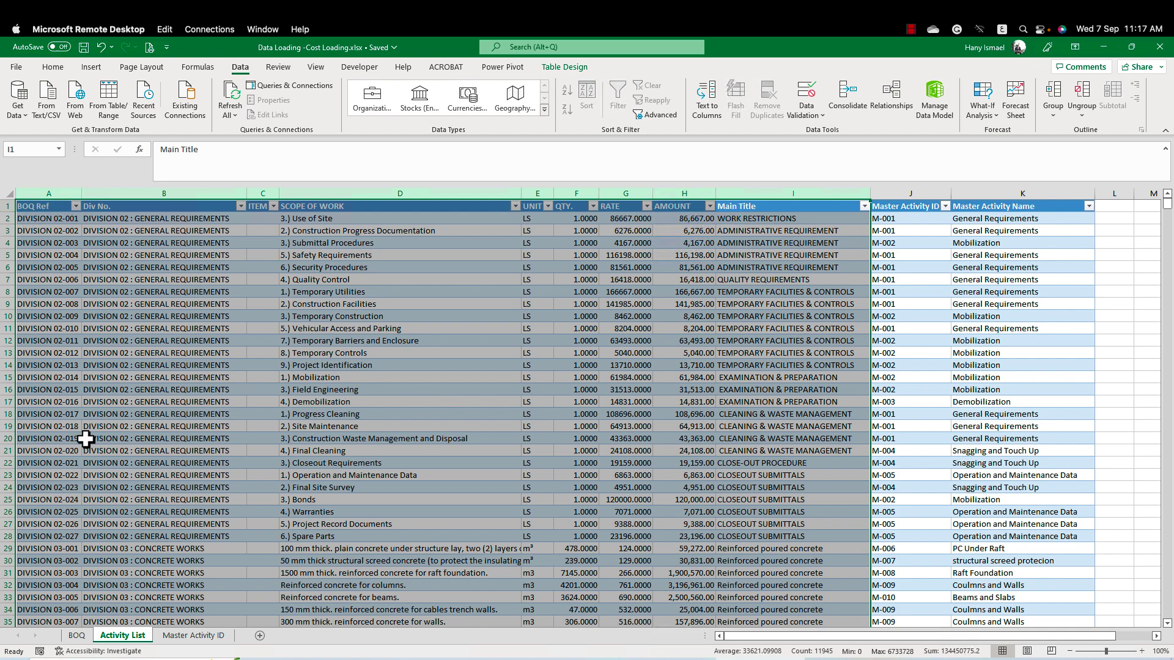
Check the first row's Master Activity ID, Master Activity Name, Main Title and scope of work
left_click(912, 230)
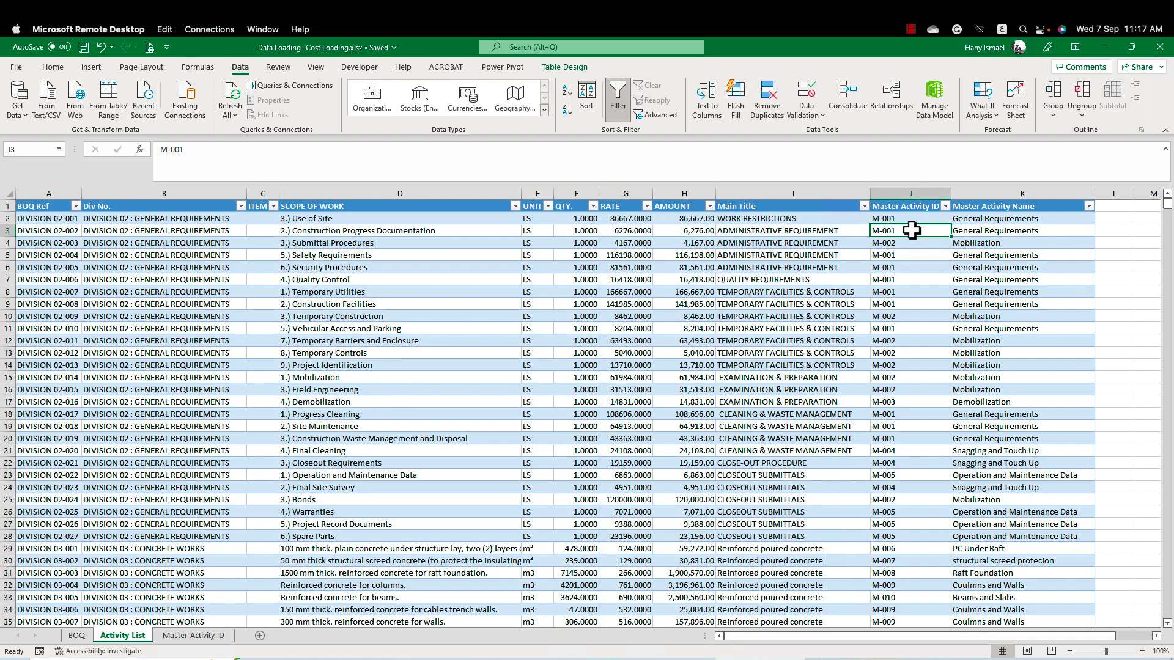
left_click(882, 218)
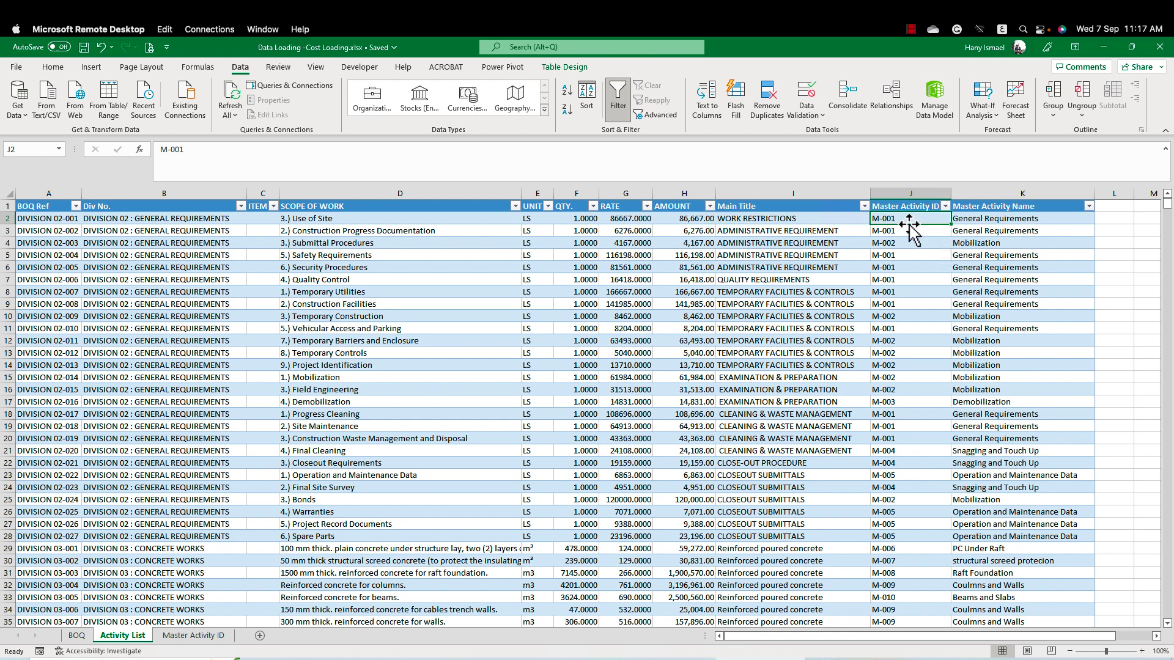
left_click(903, 193)
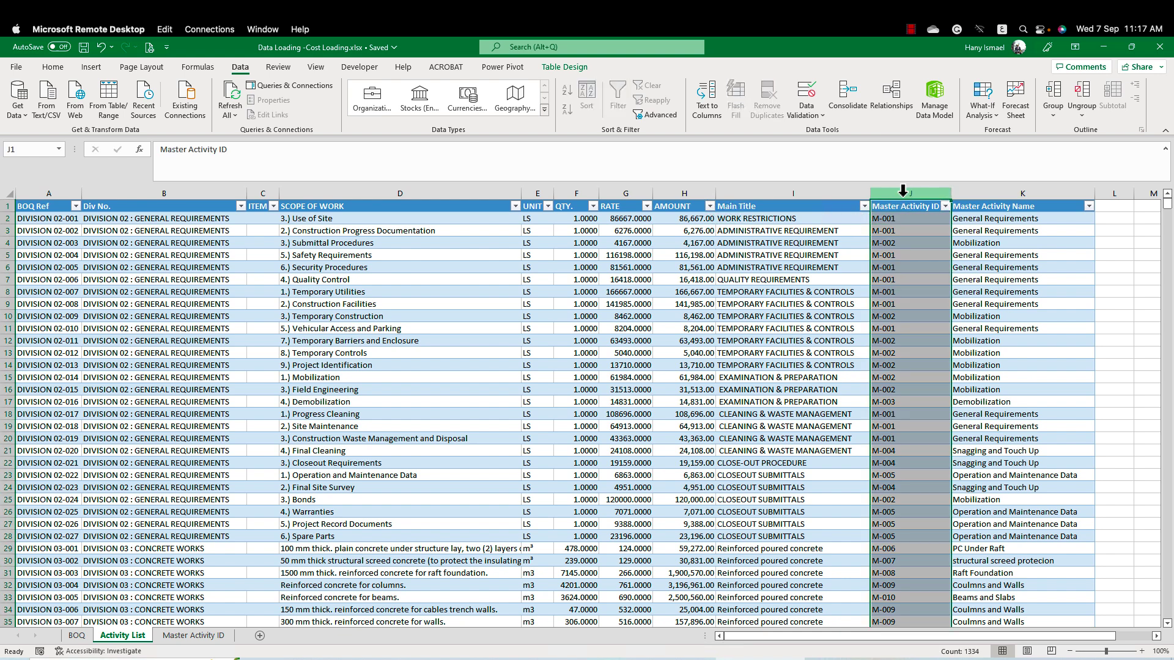
left_click(1004, 193)
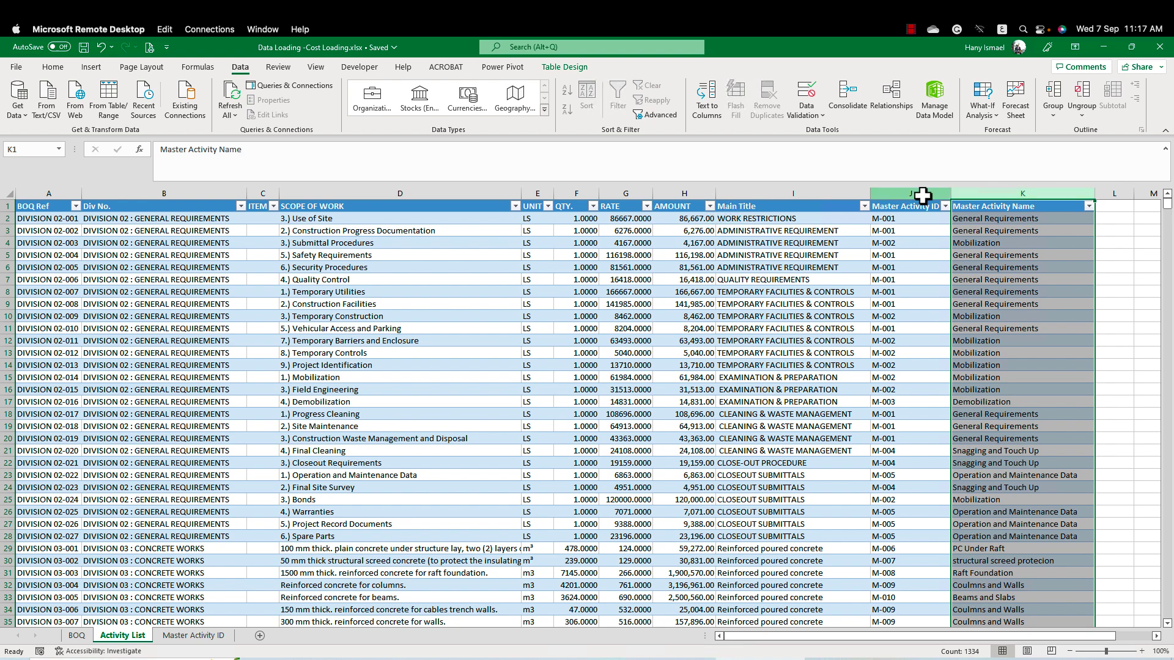
left_click(753, 220)
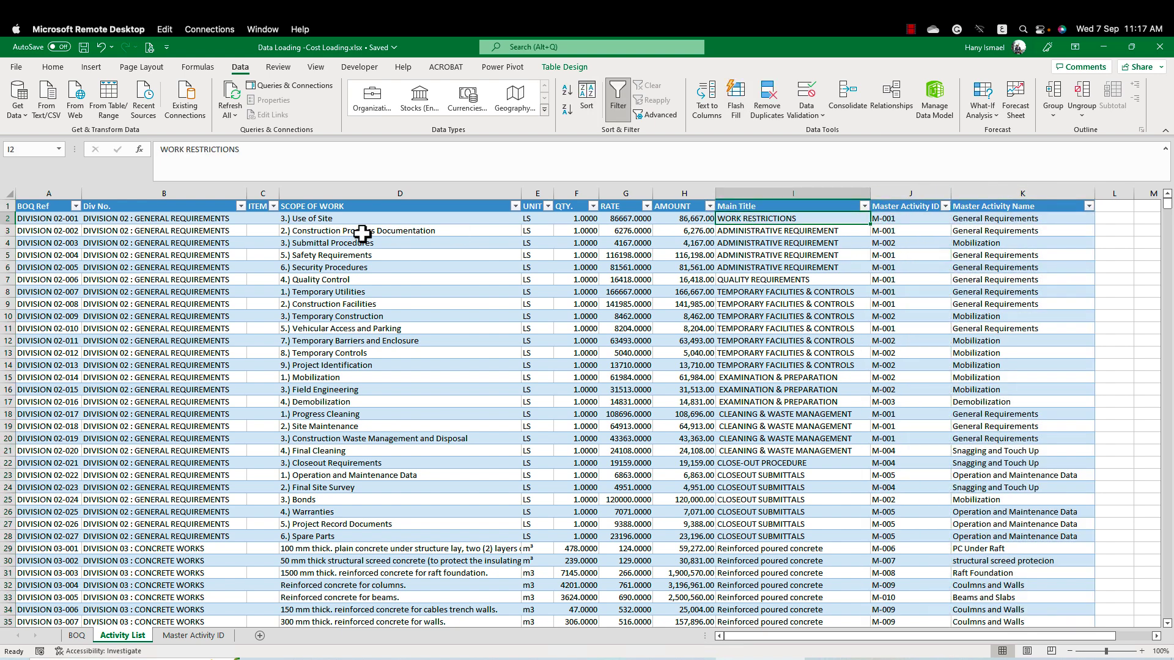
left_click(389, 222)
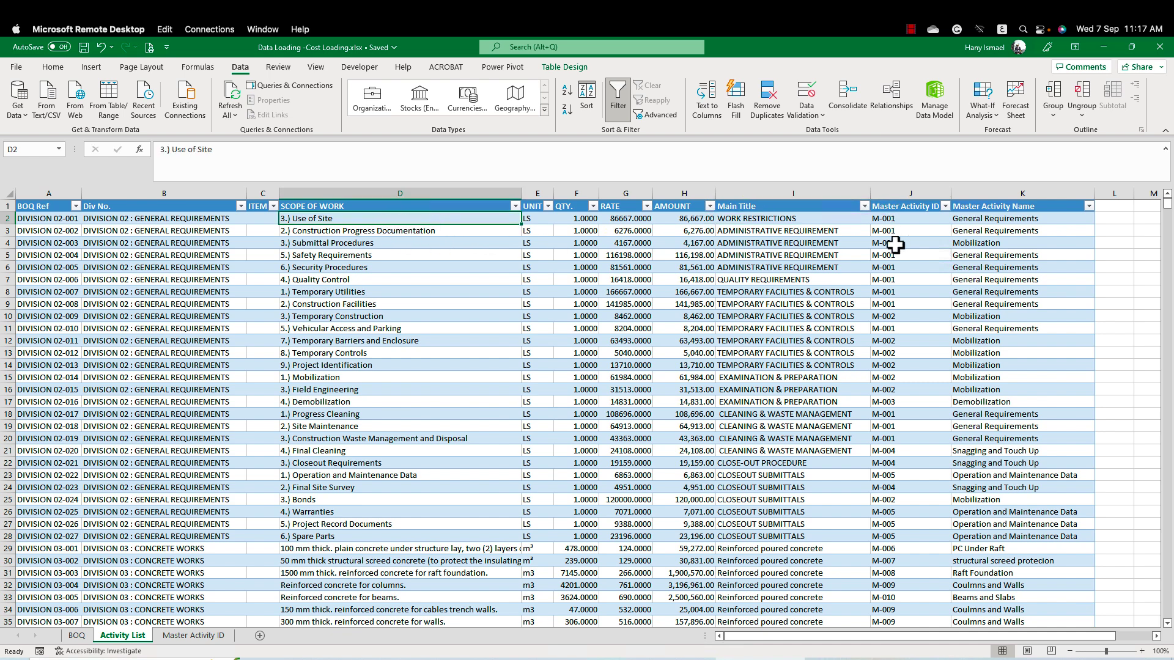
Cross-check master ID M-001 and its activity name on the Master Activity ID sheet
left_click(194, 636)
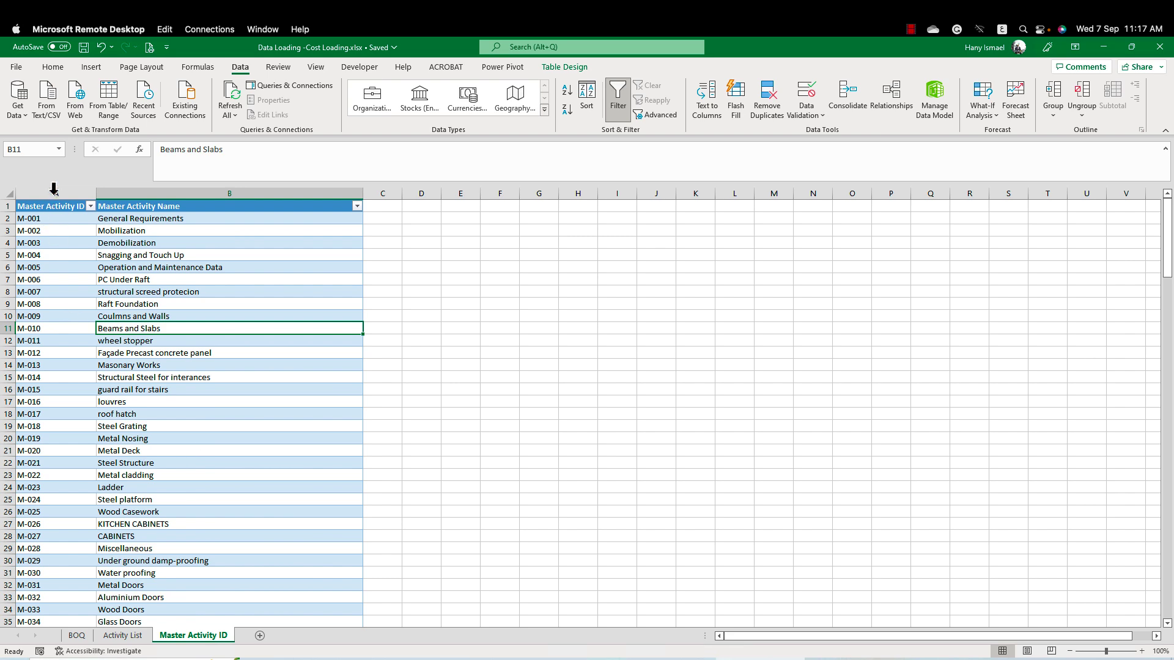
left_click_drag(53, 193, 204, 194)
left_click(39, 218)
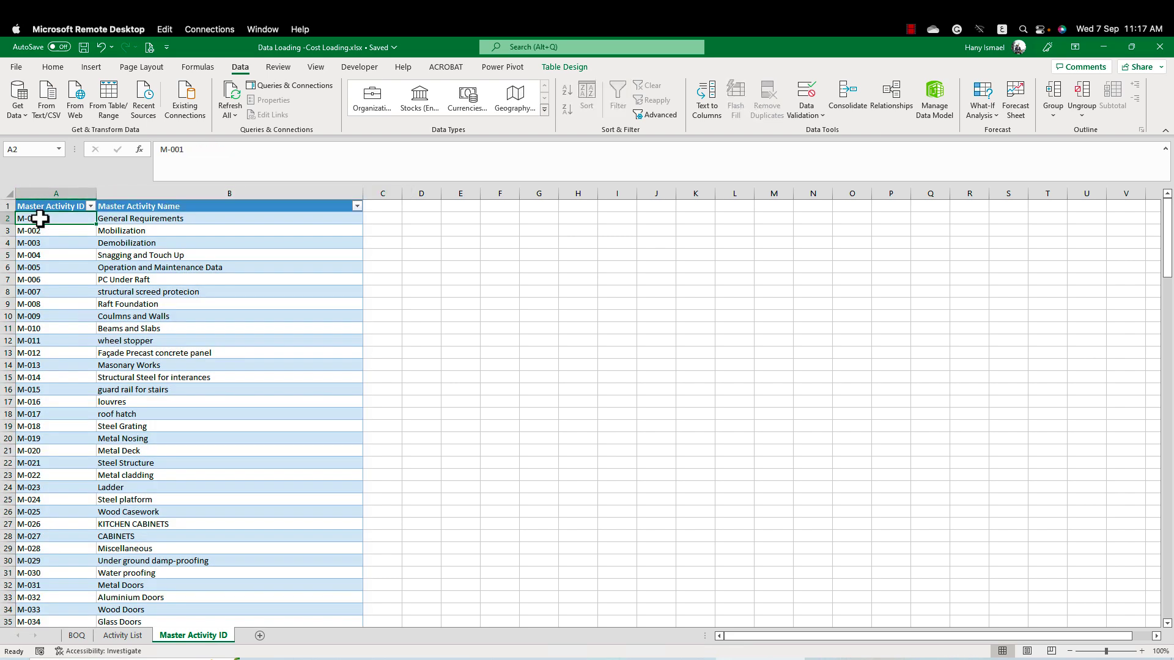
left_click(184, 219)
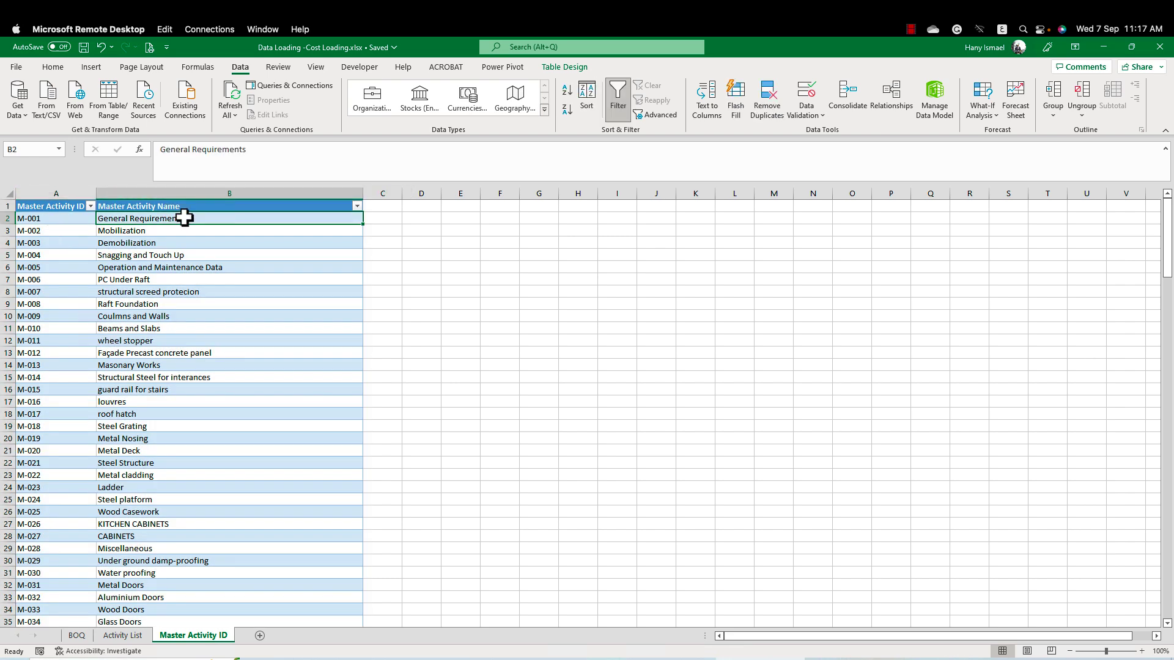
left_click(123, 636)
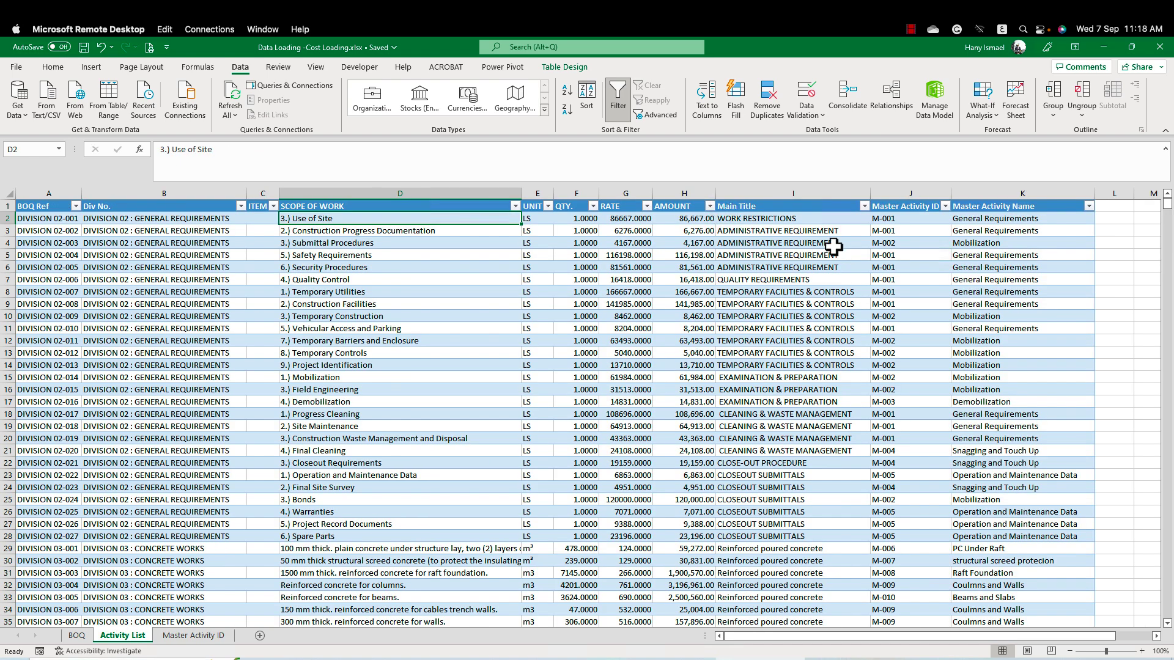
Step down through the first rows' Master Activity IDs on the Activity List
left_click(764, 219)
left_click(890, 219)
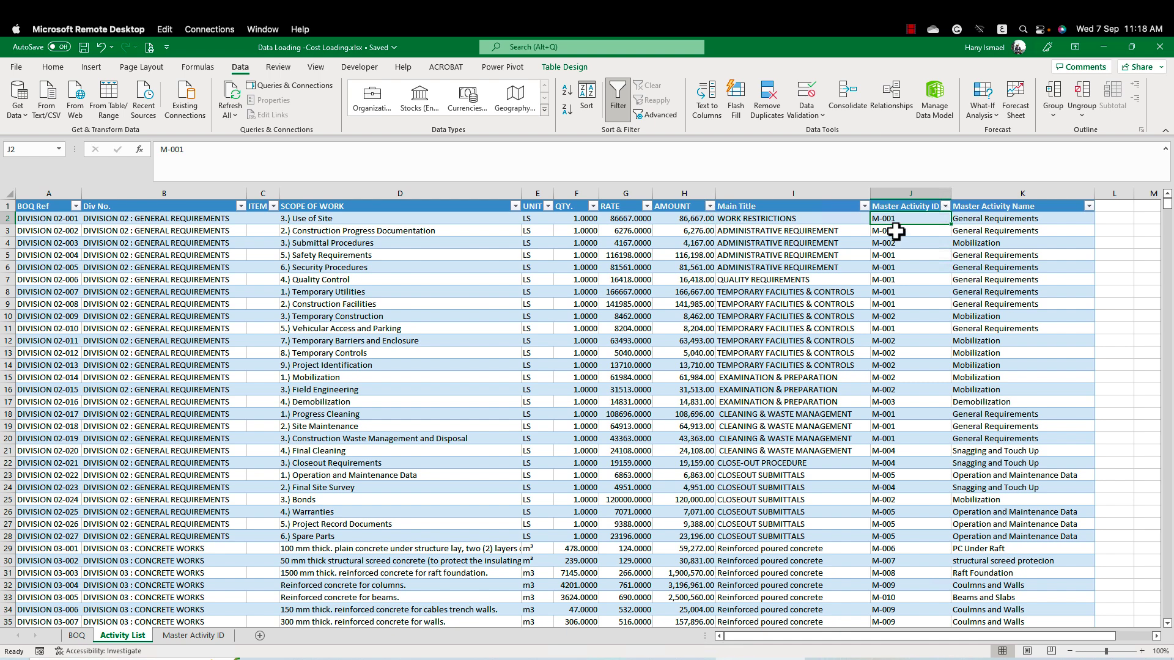
left_click(895, 231)
left_click(903, 243)
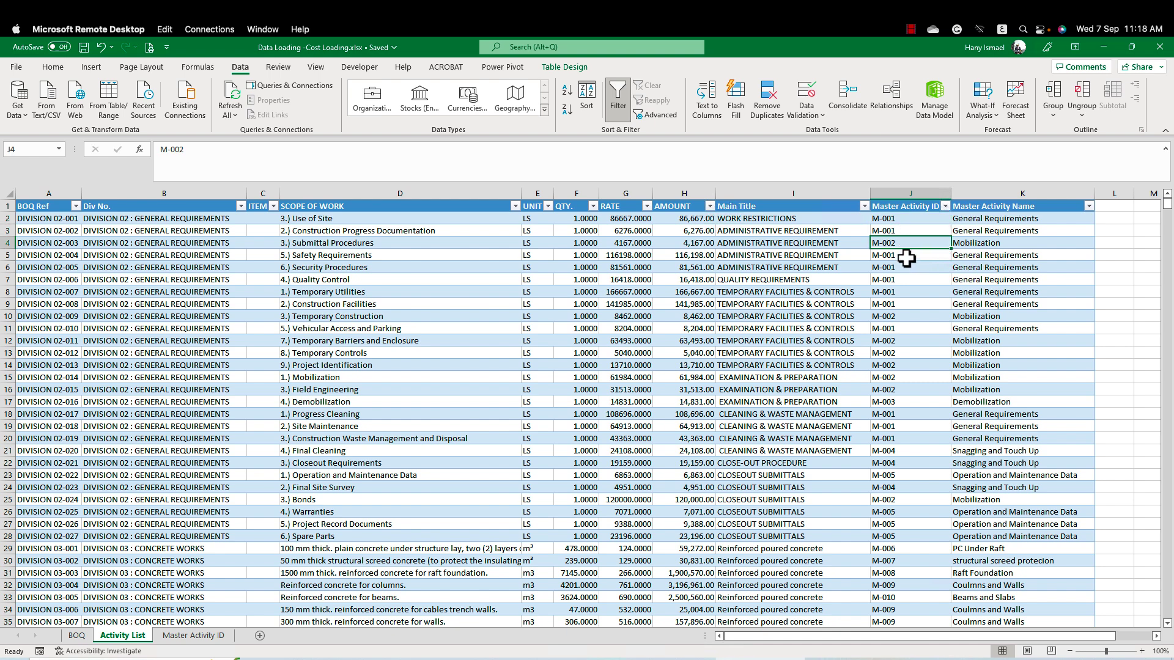
left_click(907, 256)
left_click(908, 268)
left_click(909, 280)
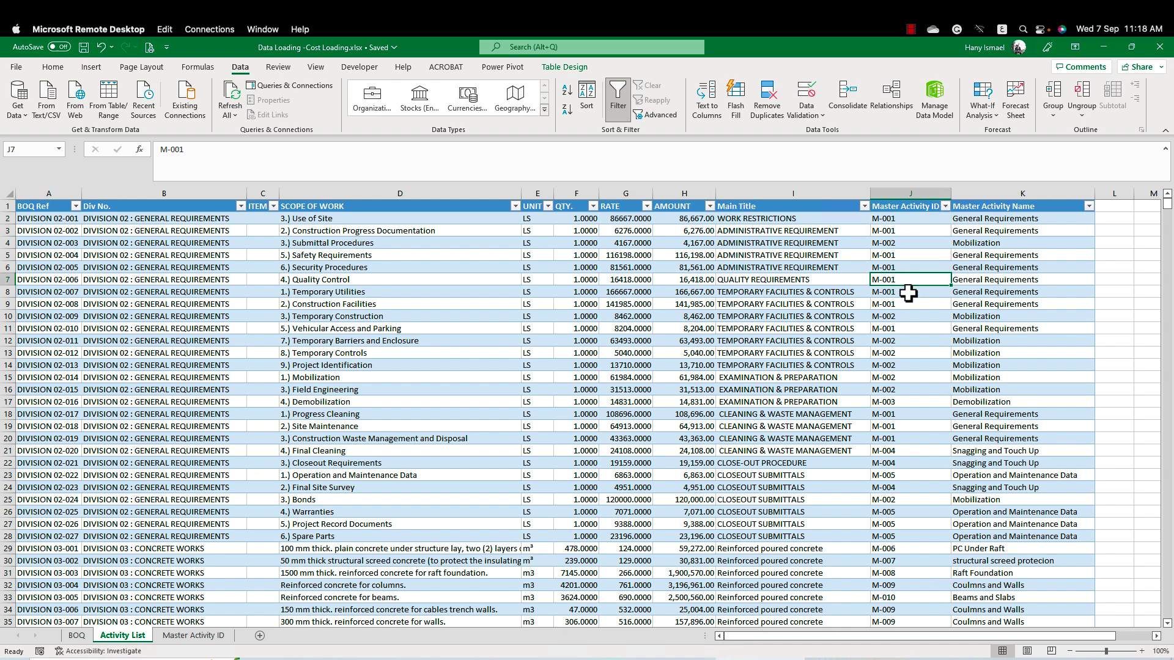
left_click(913, 292)
Check the IDs from the yellow-highlighted M-010 entry down toward the masonry rows
scroll(906, 314, "down", 8)
scroll(906, 315, "down", 8)
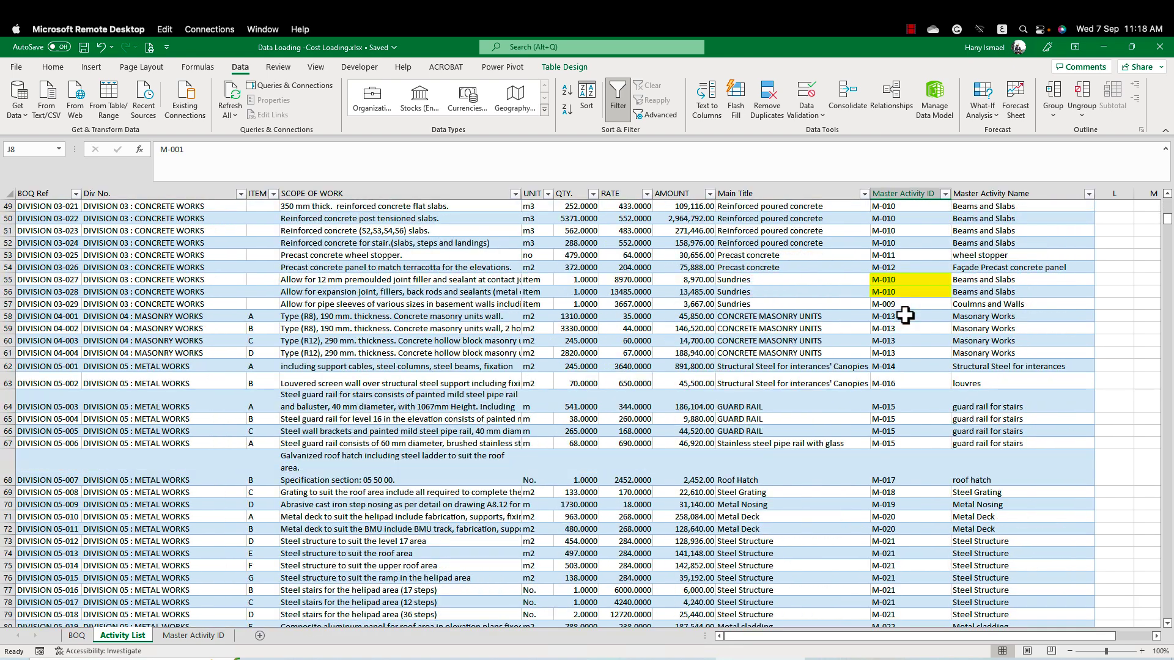
left_click(901, 281)
left_click(905, 293)
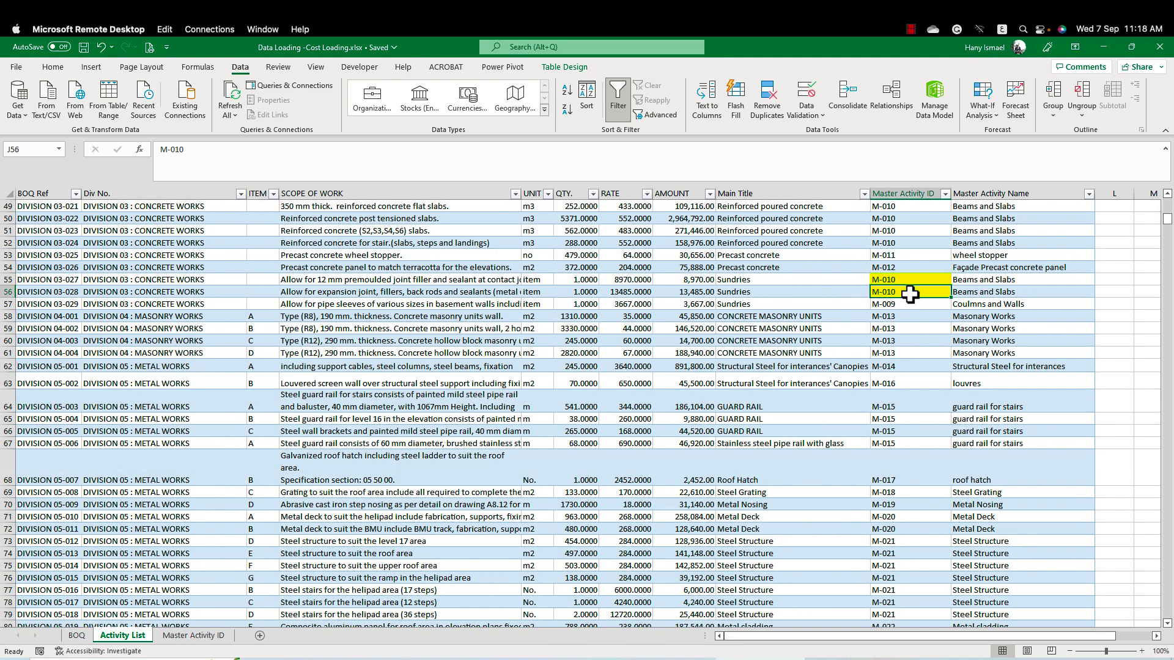
left_click(908, 304)
left_click(910, 317)
left_click(910, 330)
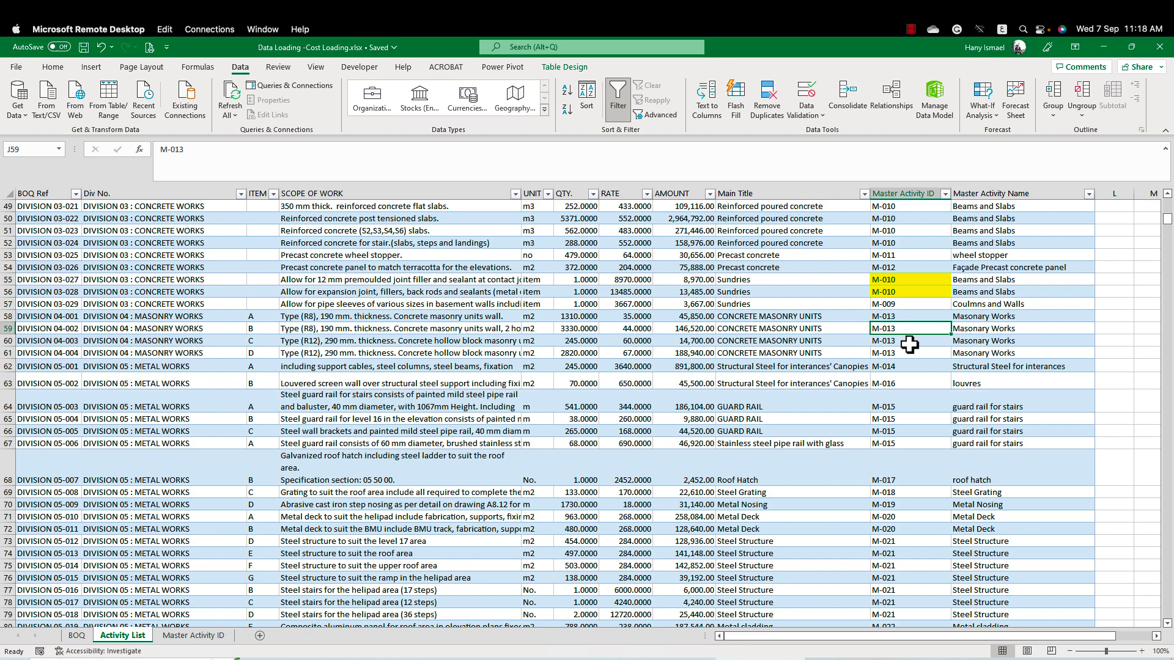
left_click(910, 342)
left_click(908, 353)
Inspect the Master Activity ID and Name lookup formula for row 81
scroll(881, 407, "down", 10)
scroll(881, 407, "down", 20)
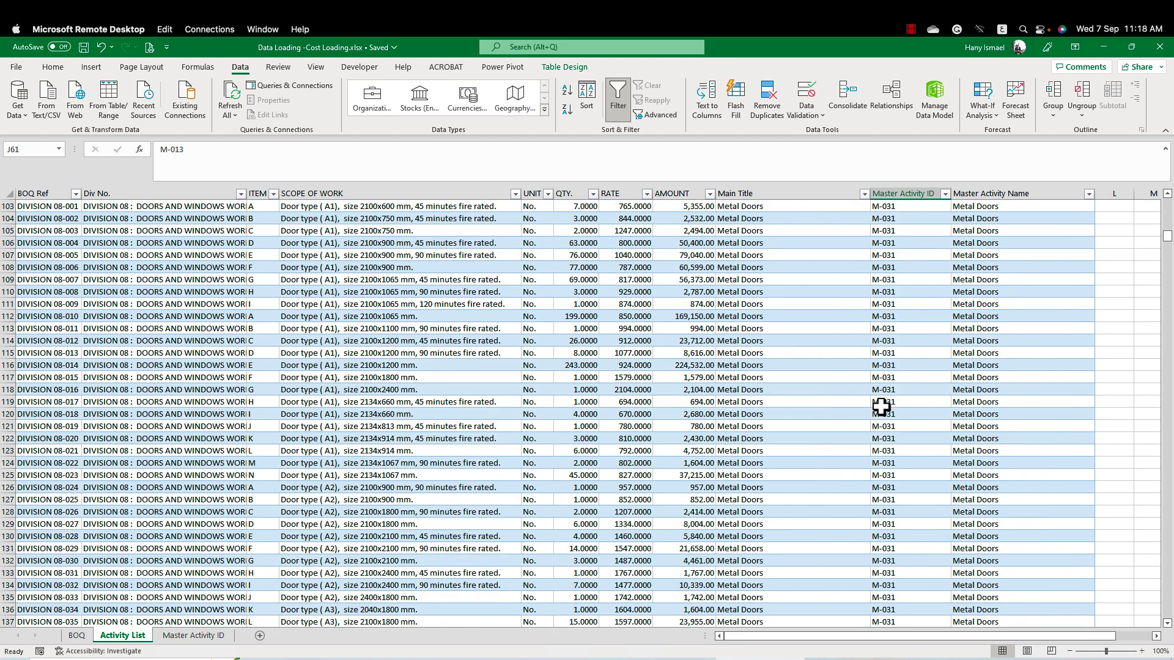
scroll(881, 407, "down", 20)
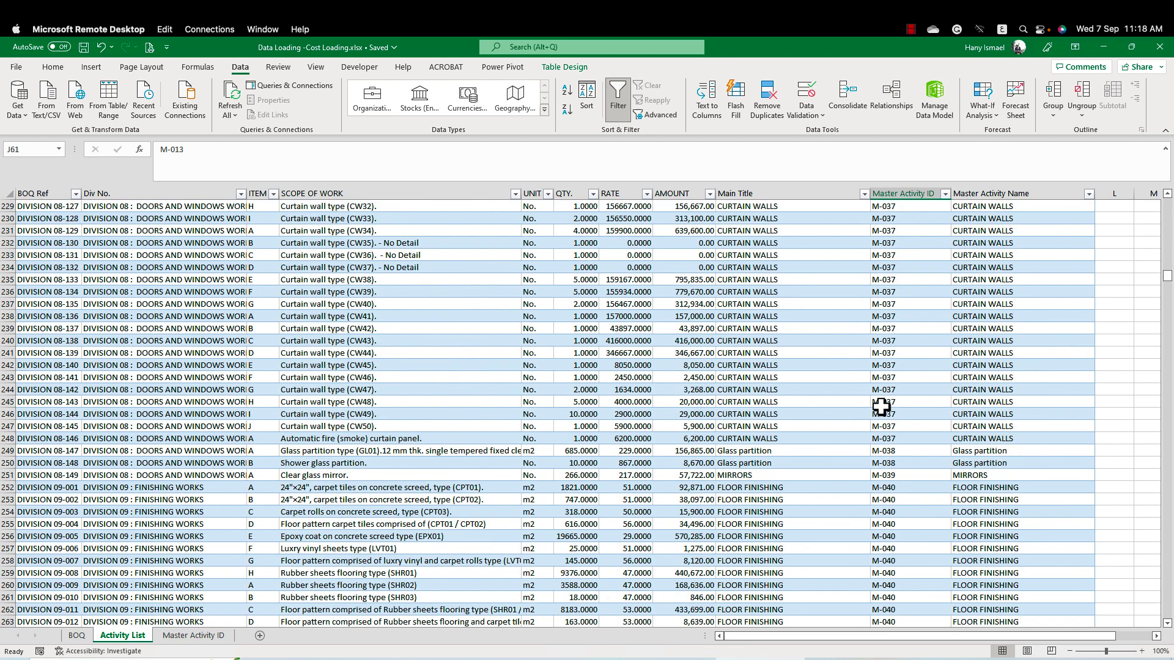
scroll(881, 407, "down", 6)
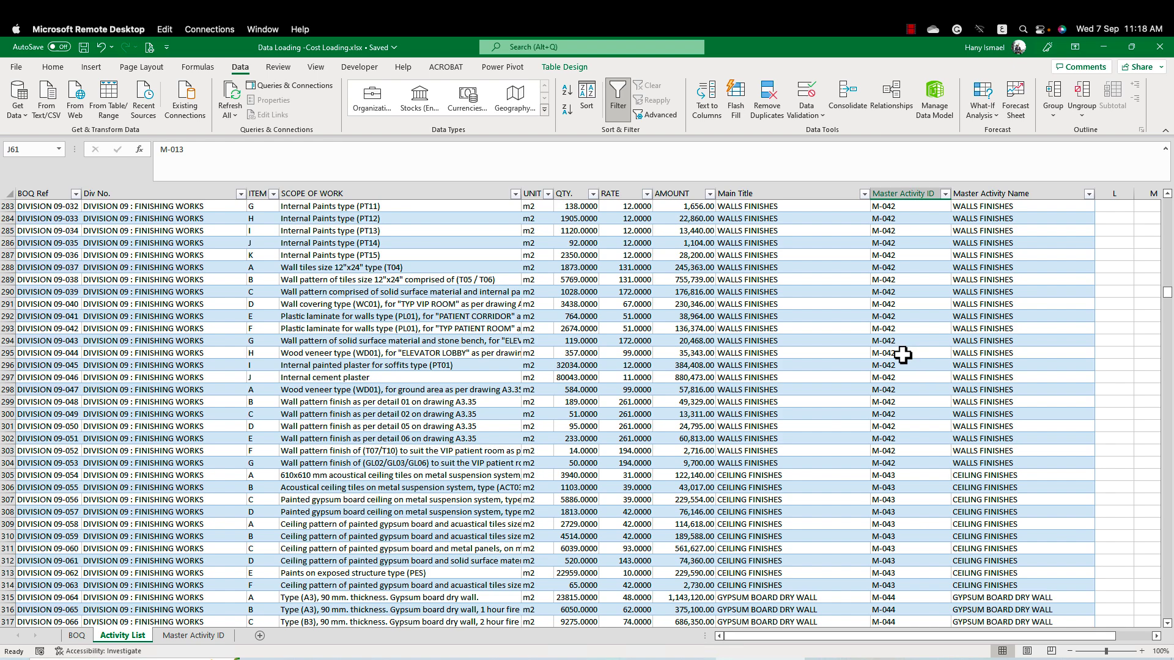
scroll(859, 367, "up", 15)
scroll(859, 366, "up", 20)
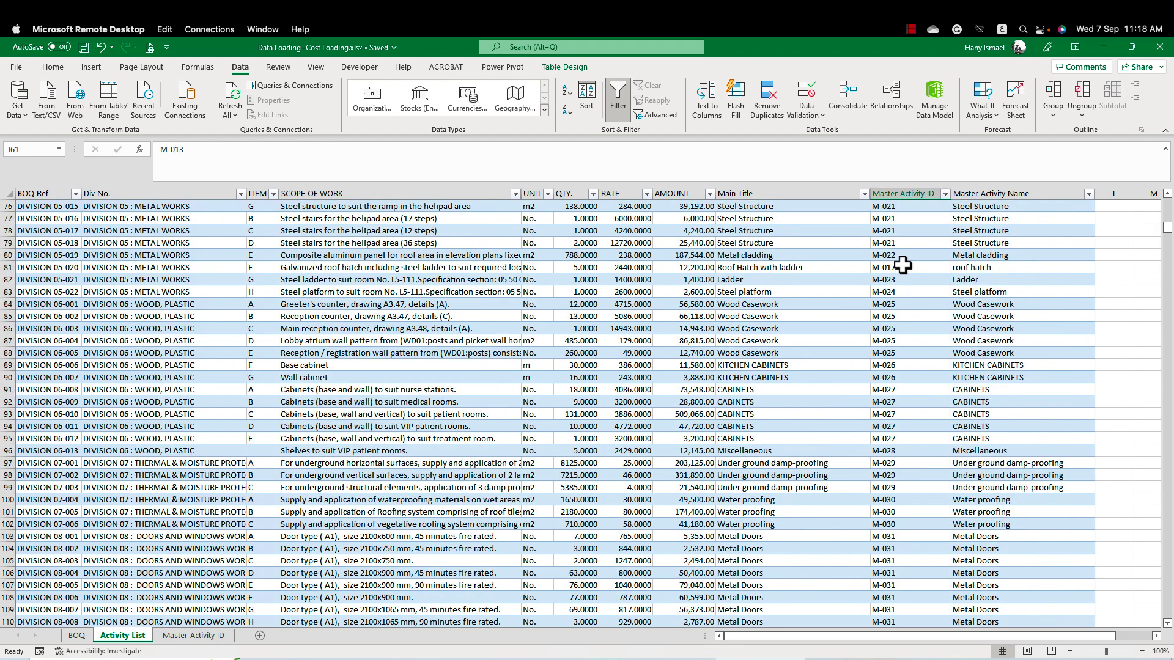
left_click(906, 267)
left_click(995, 267)
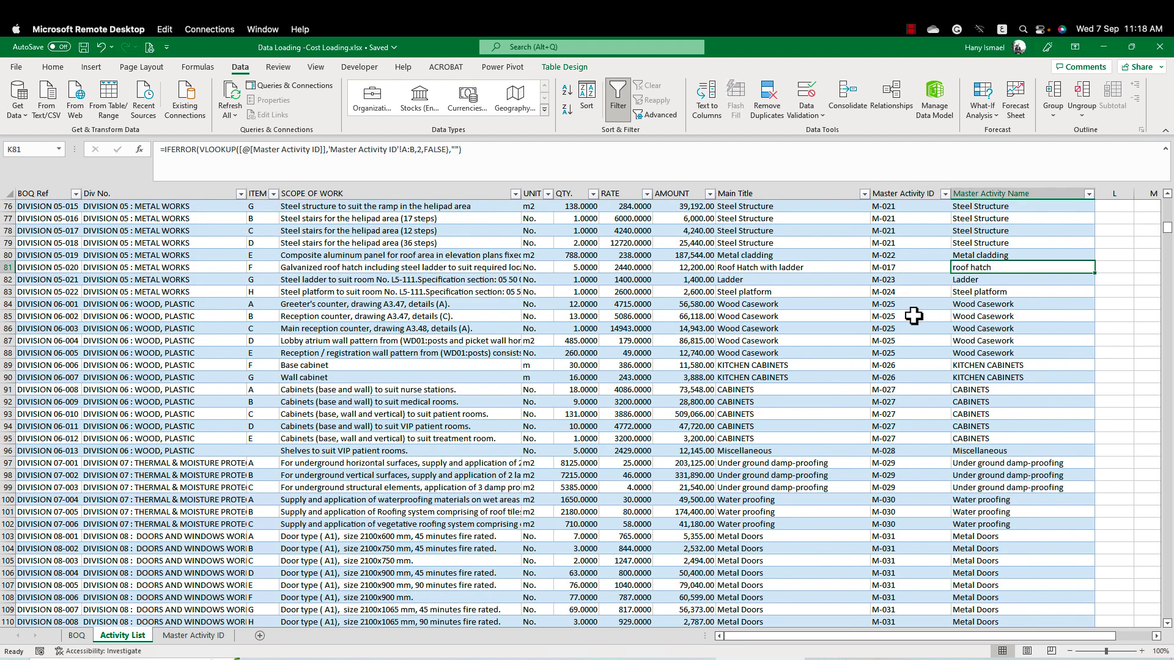
left_click(977, 292)
Check the Wood Casework lookups in rows 84–86, then go to the BOQ sheet
left_click(910, 305)
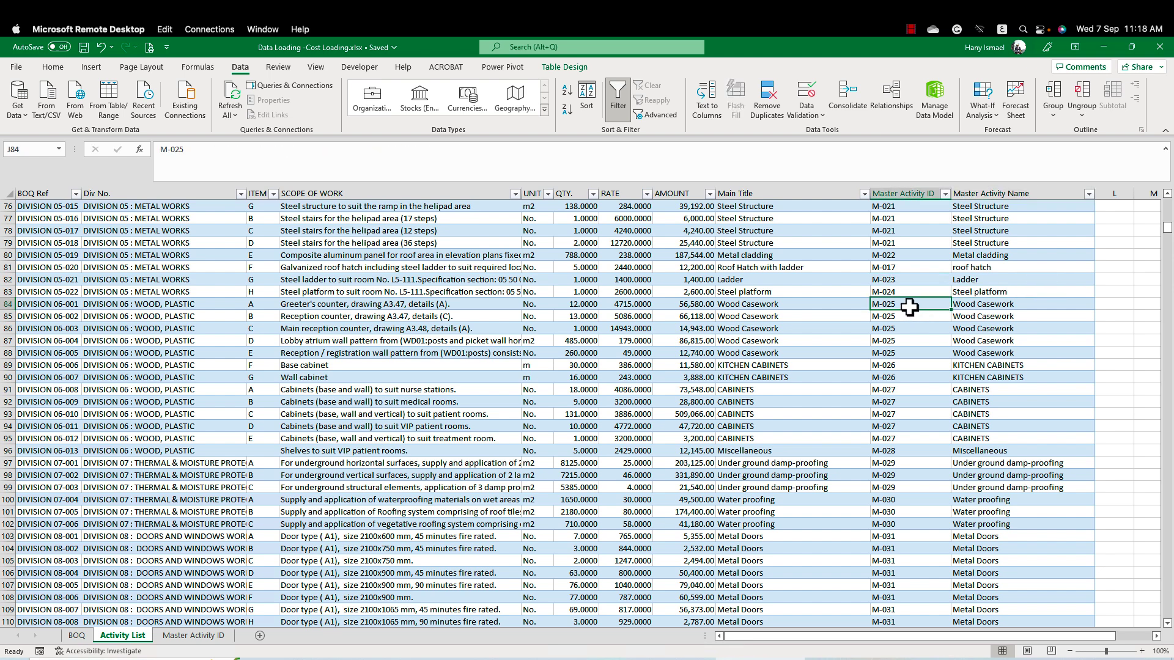
left_click(998, 306)
left_click(911, 318)
left_click(995, 316)
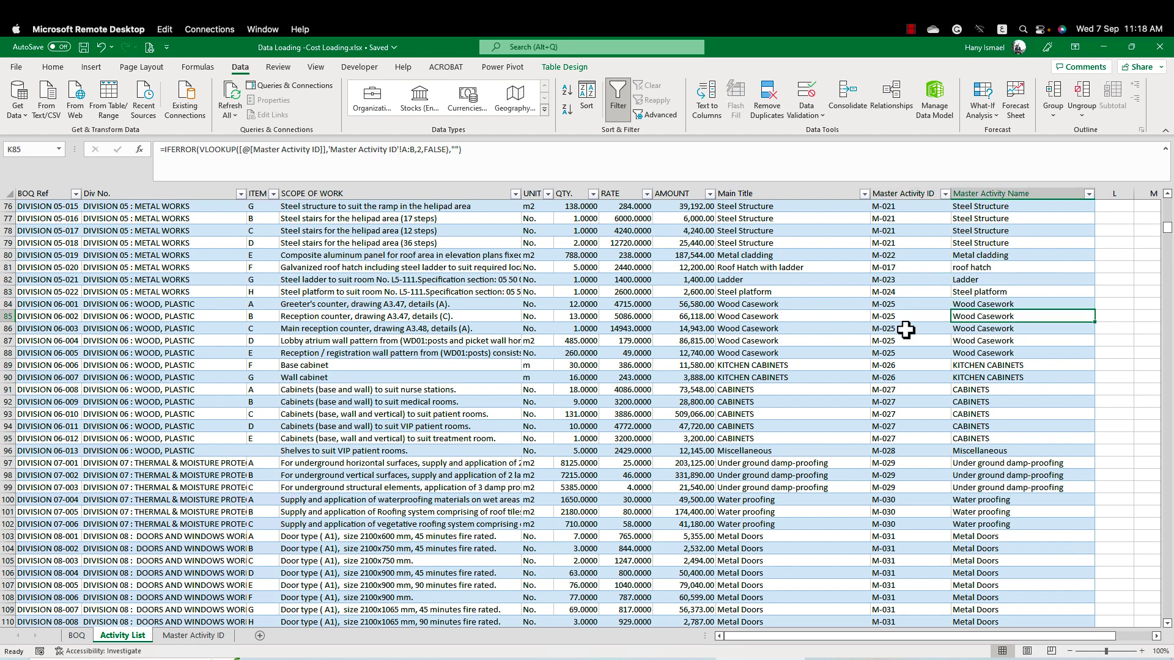
left_click(907, 329)
left_click(1006, 329)
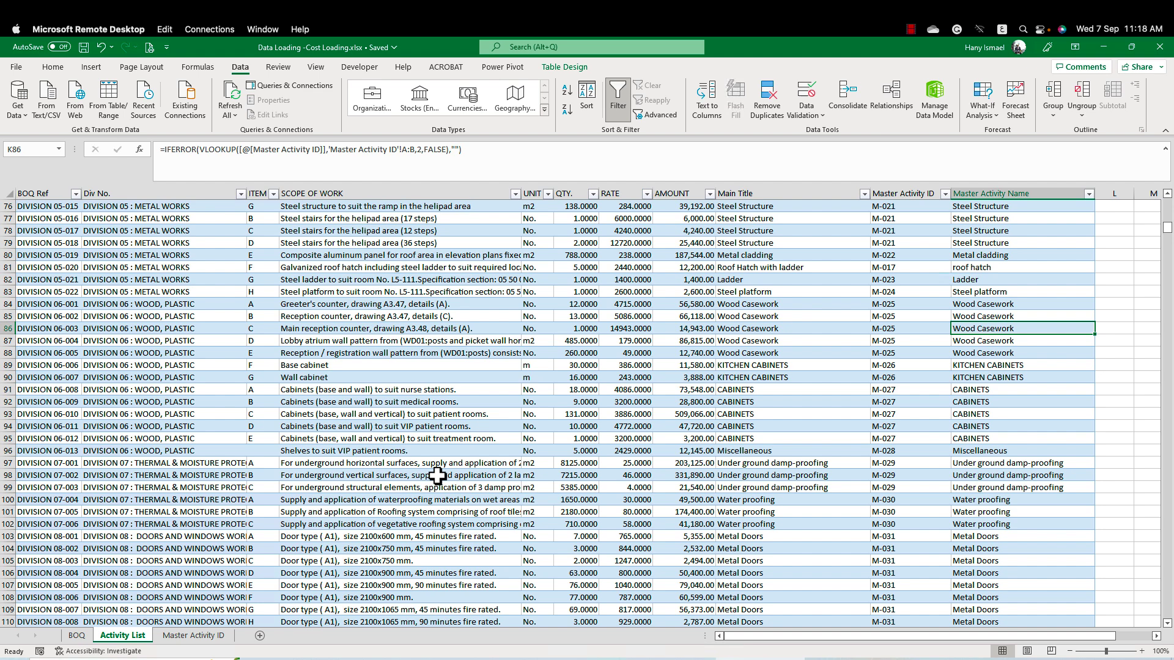
left_click(76, 637)
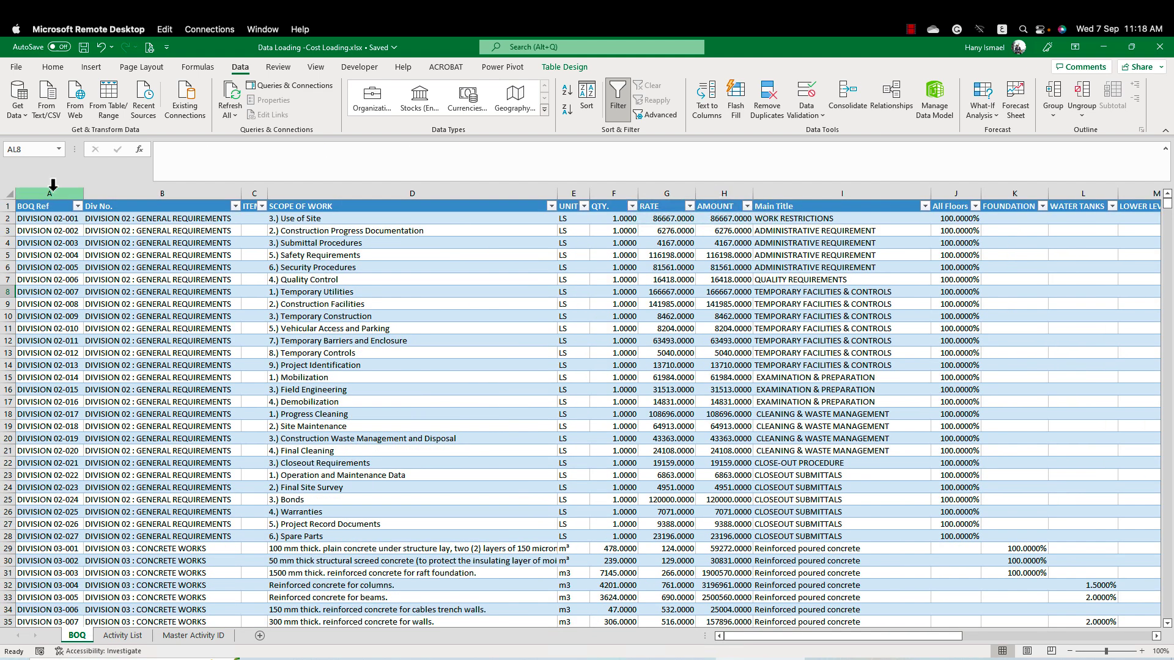
left_click_drag(52, 193, 834, 194)
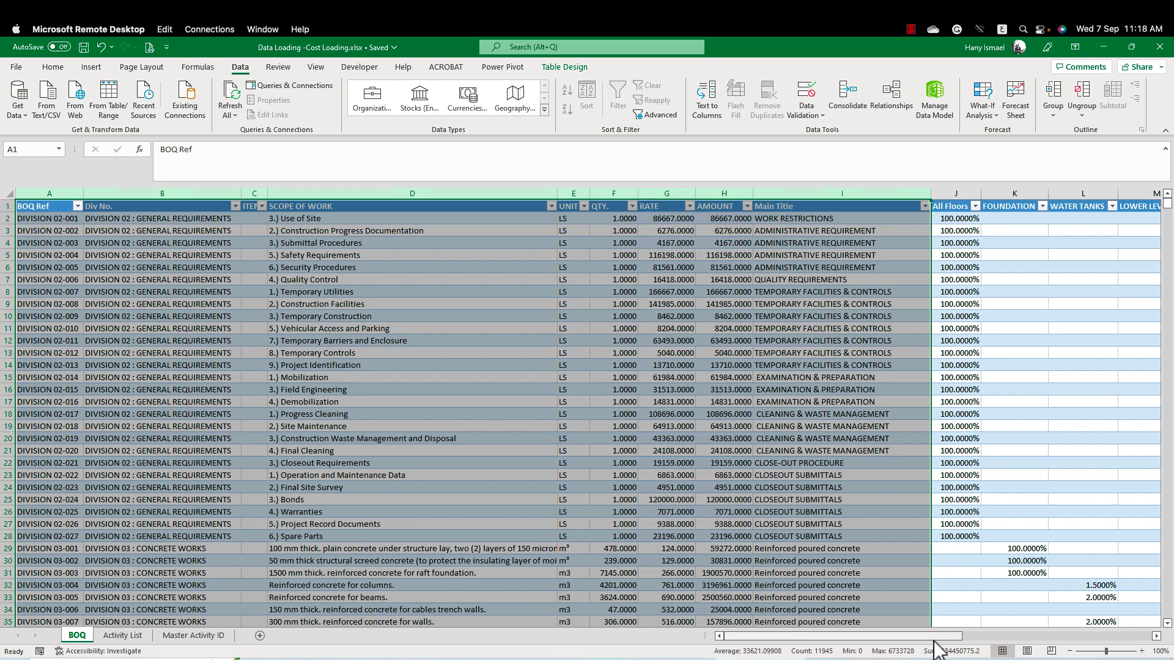
scroll(885, 385, "right", 5)
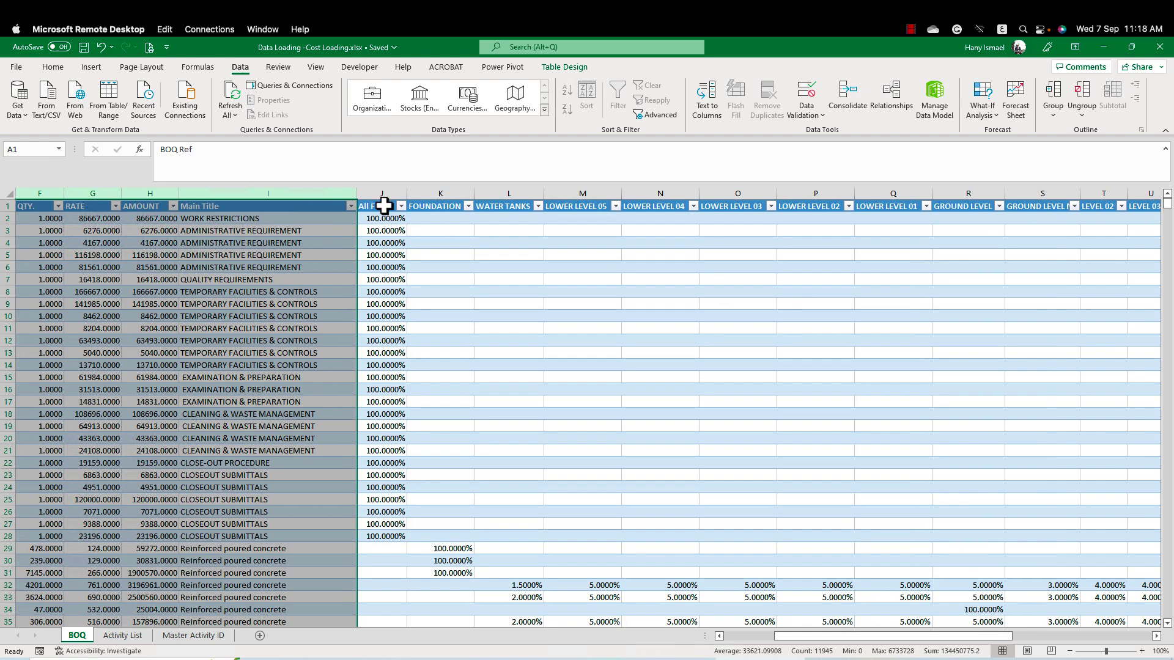
left_click_drag(385, 205, 1086, 206)
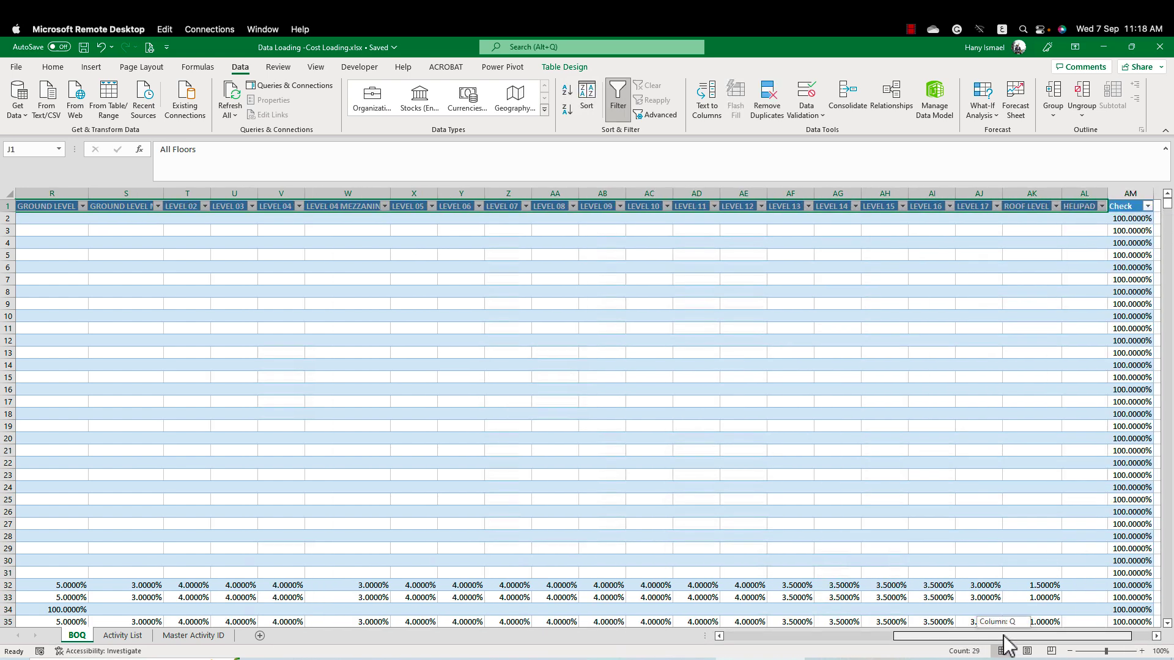
left_click_drag(1004, 637, 854, 615)
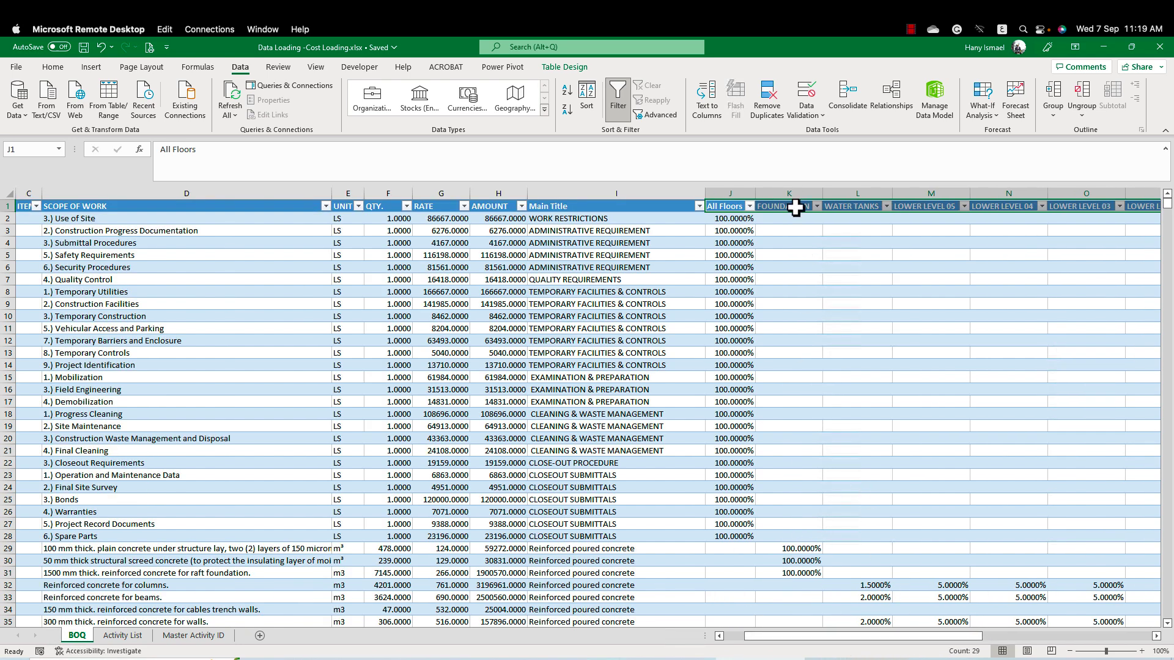
left_click(870, 590)
left_click(946, 588)
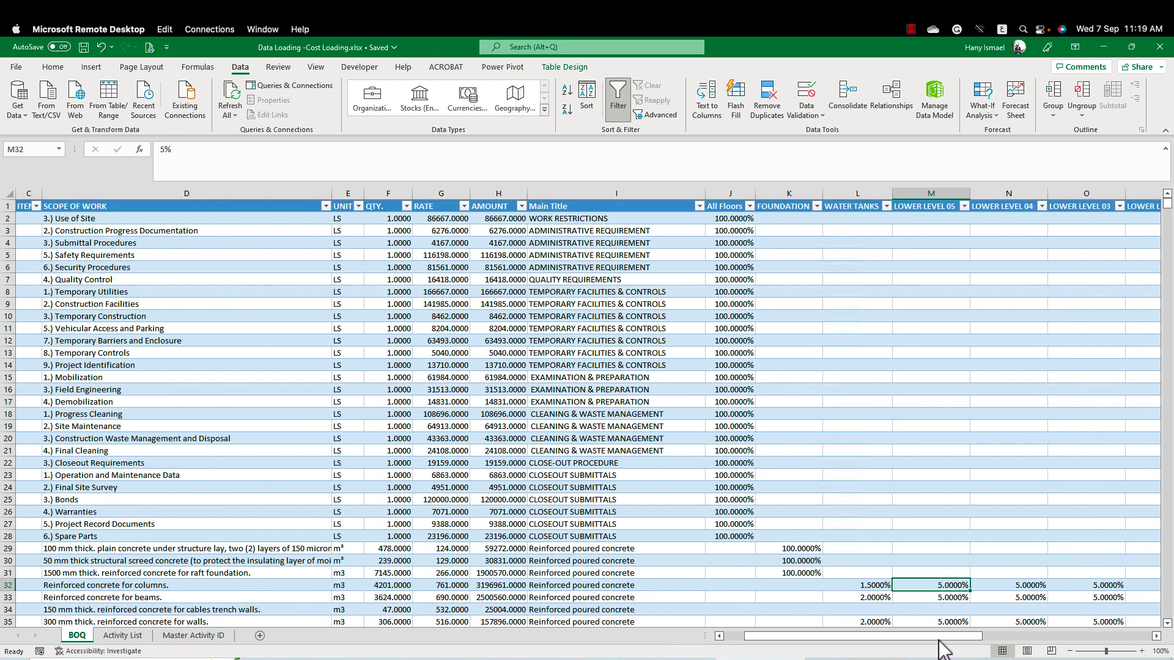
left_click_drag(940, 638, 1148, 623)
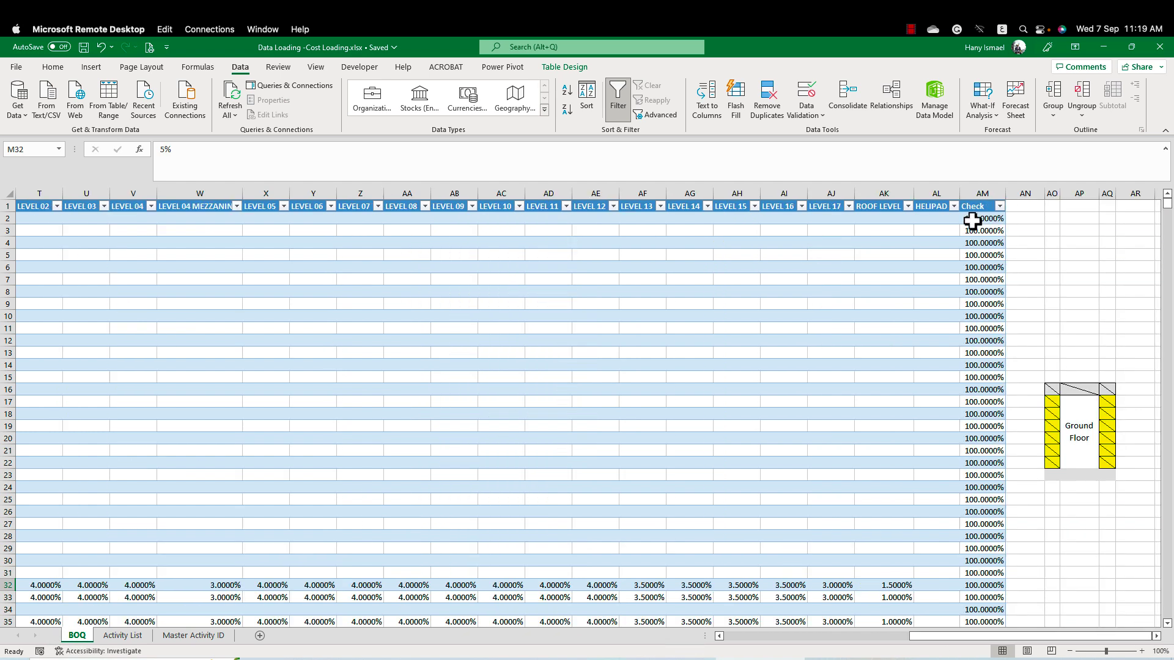
left_click(979, 192)
left_click(971, 304)
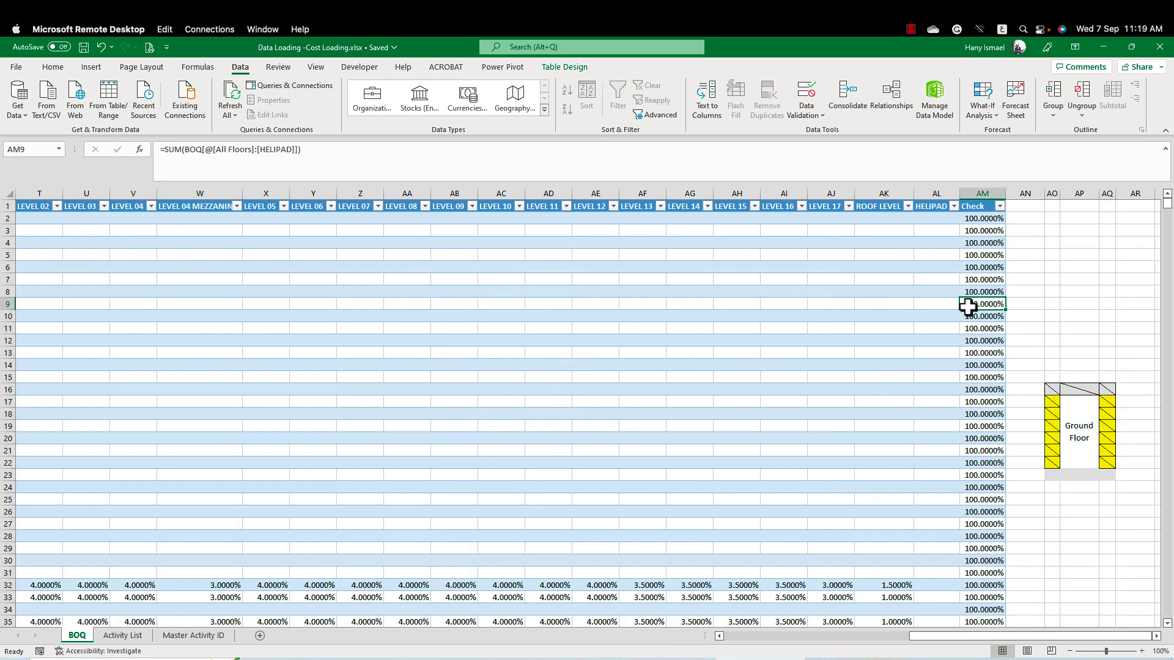
left_click(999, 206)
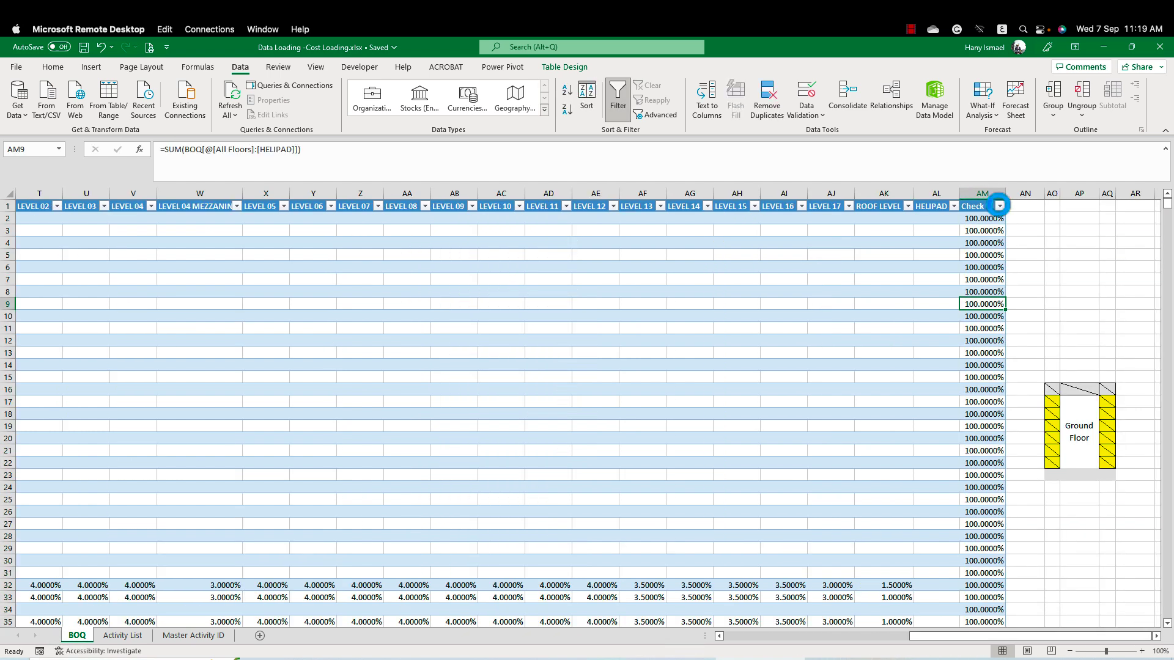
left_click(1000, 208)
left_click(979, 374)
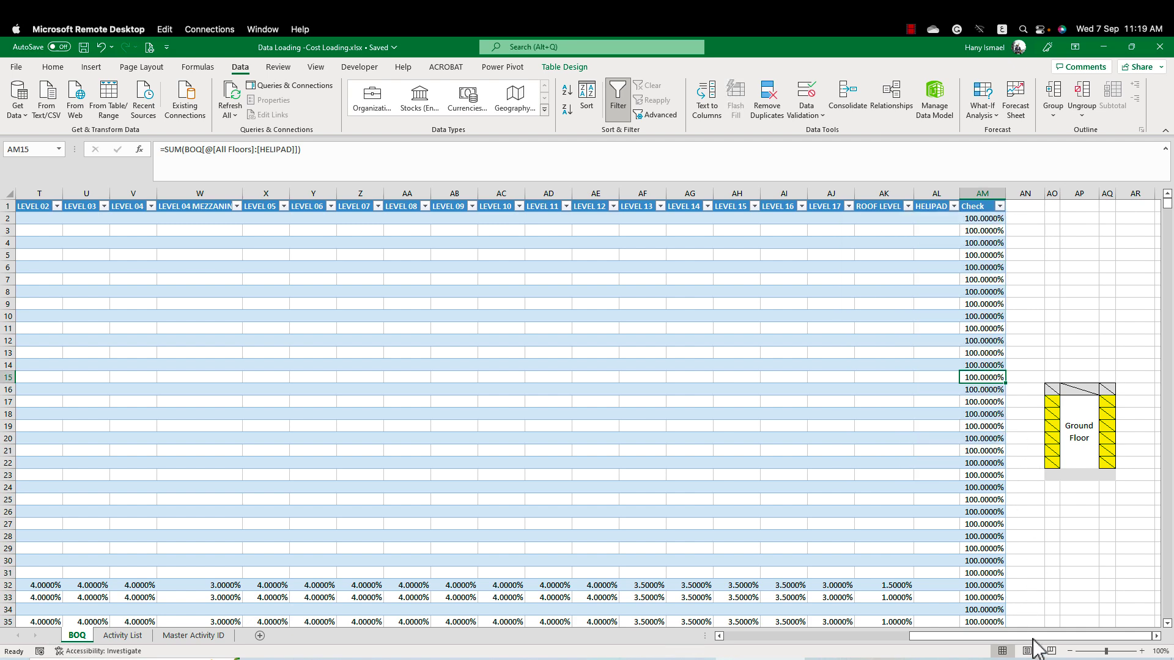
left_click_drag(1033, 637, 759, 636)
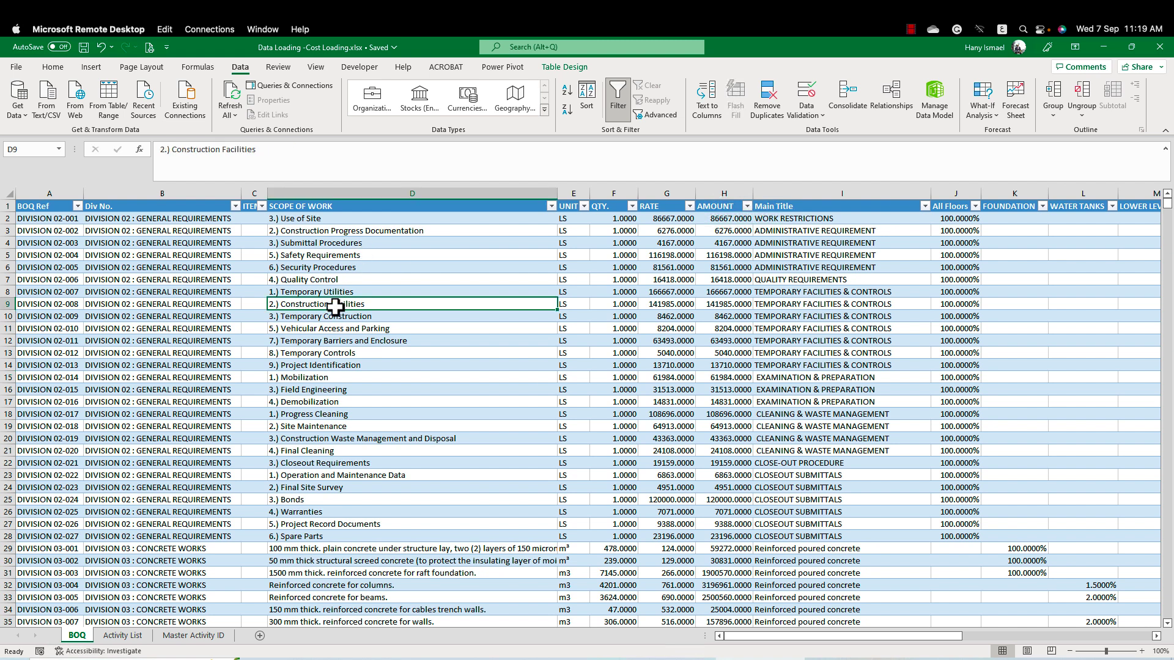
Import the BOQ table into Power Query as a BOQ query with From Table/Range
key("Down")
key("Down")
key("Down")
key("Down")
key("Down")
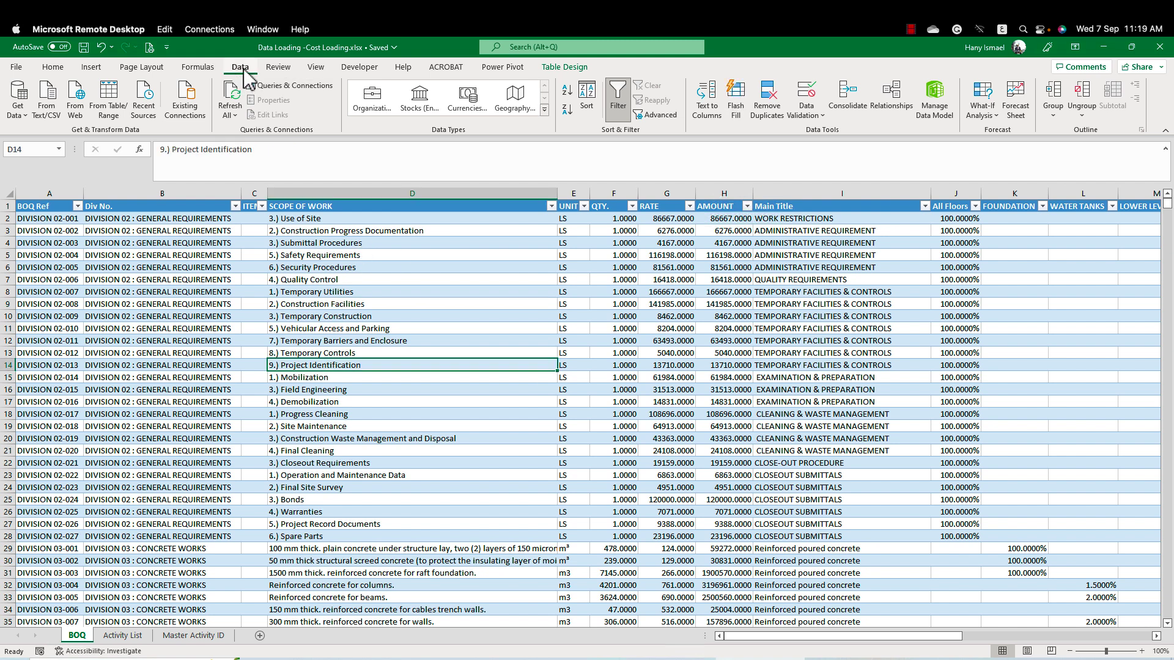
left_click(19, 111)
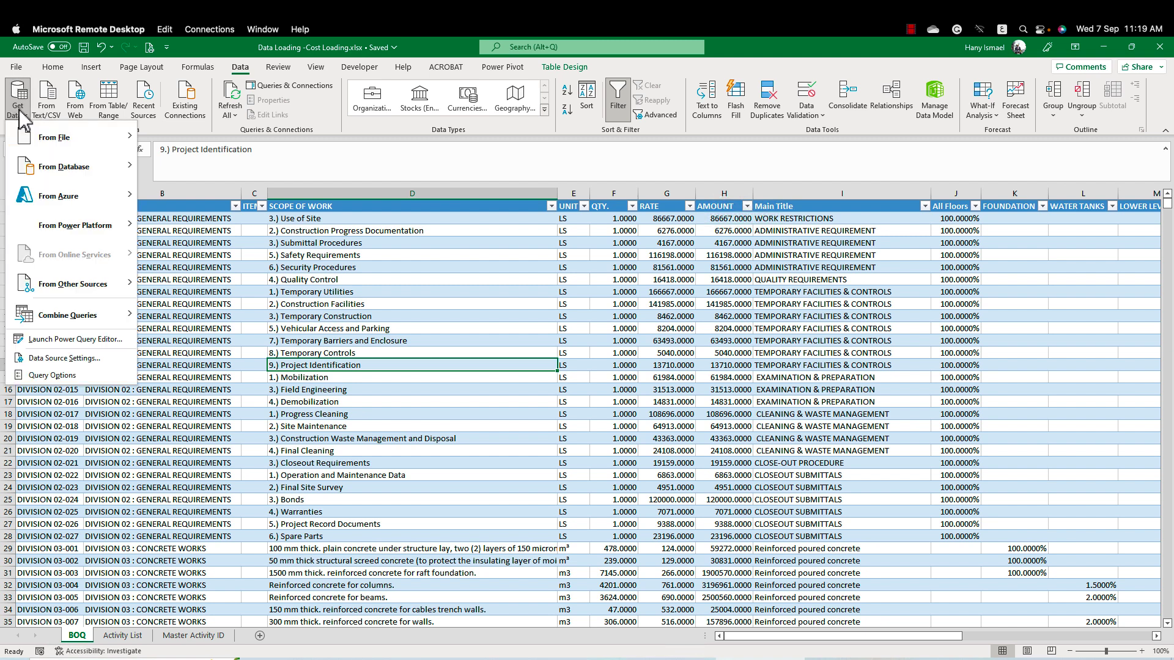
mouse_move(87, 291)
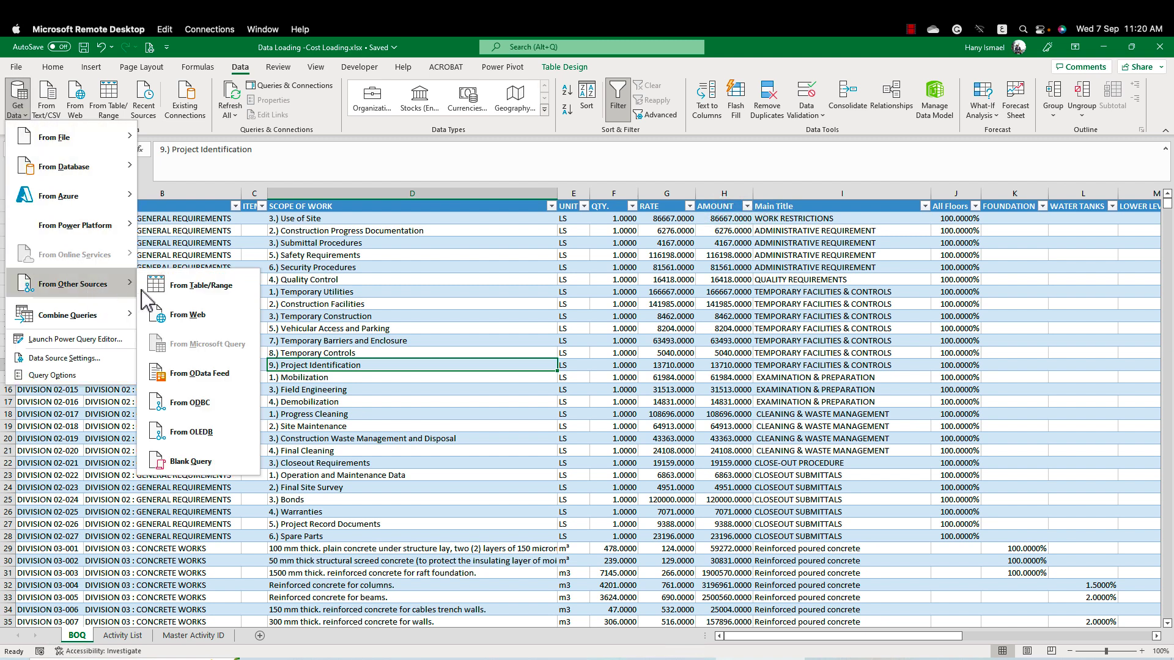
left_click(227, 287)
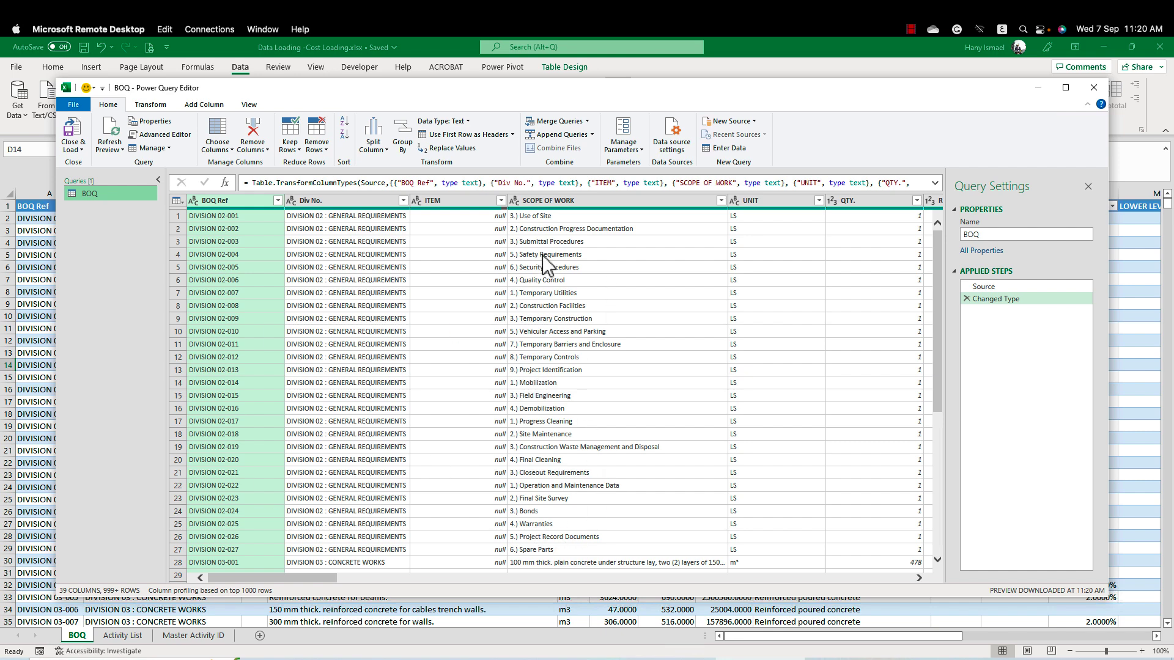
Remove the Check column from the BOQ query, leaving 38 columns
left_click_drag(309, 578, 897, 581)
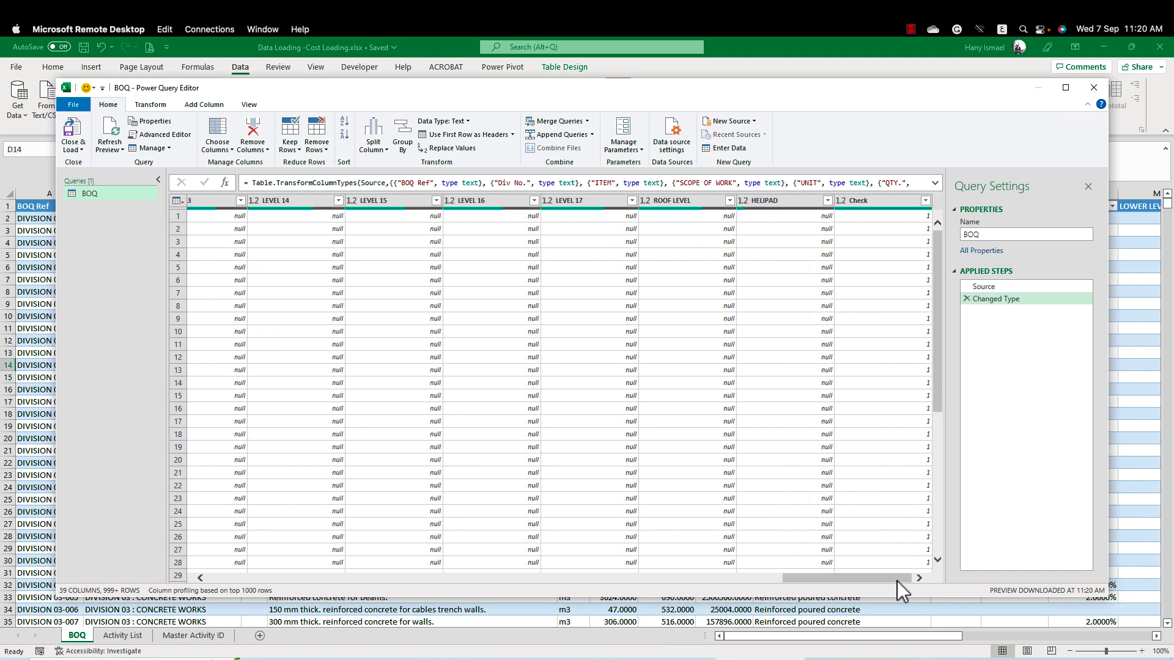
left_click(860, 204)
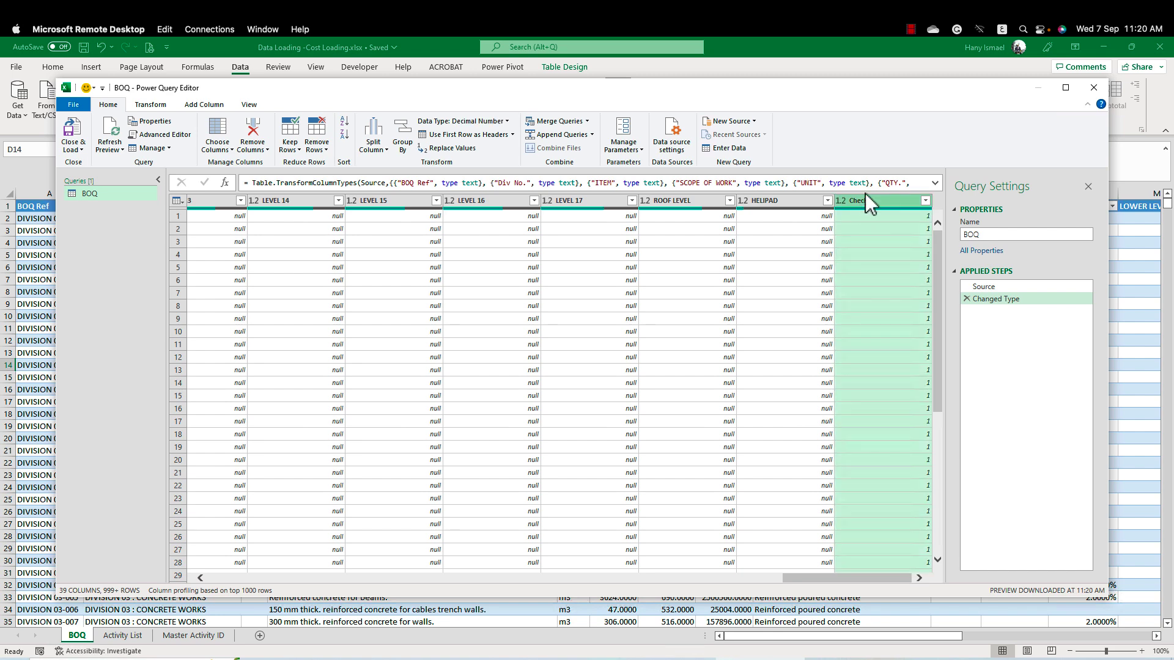
right_click(880, 202)
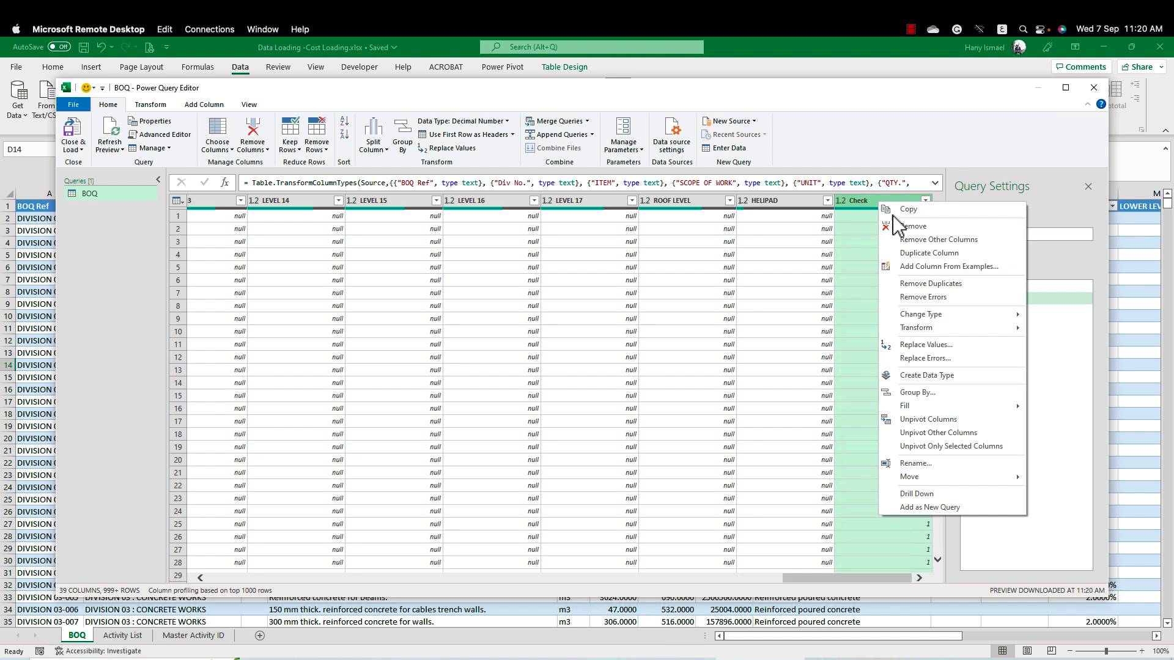
left_click(911, 226)
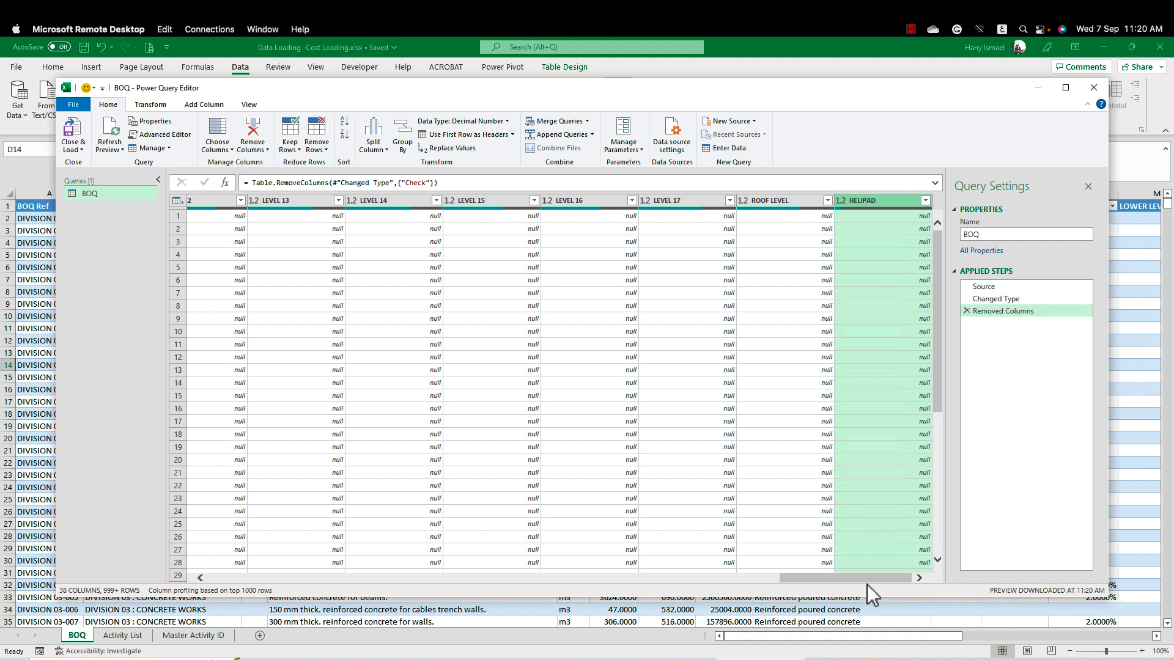
Change the All Floors through HELIPAD columns to the Percentage data type
left_click_drag(867, 579, 452, 601)
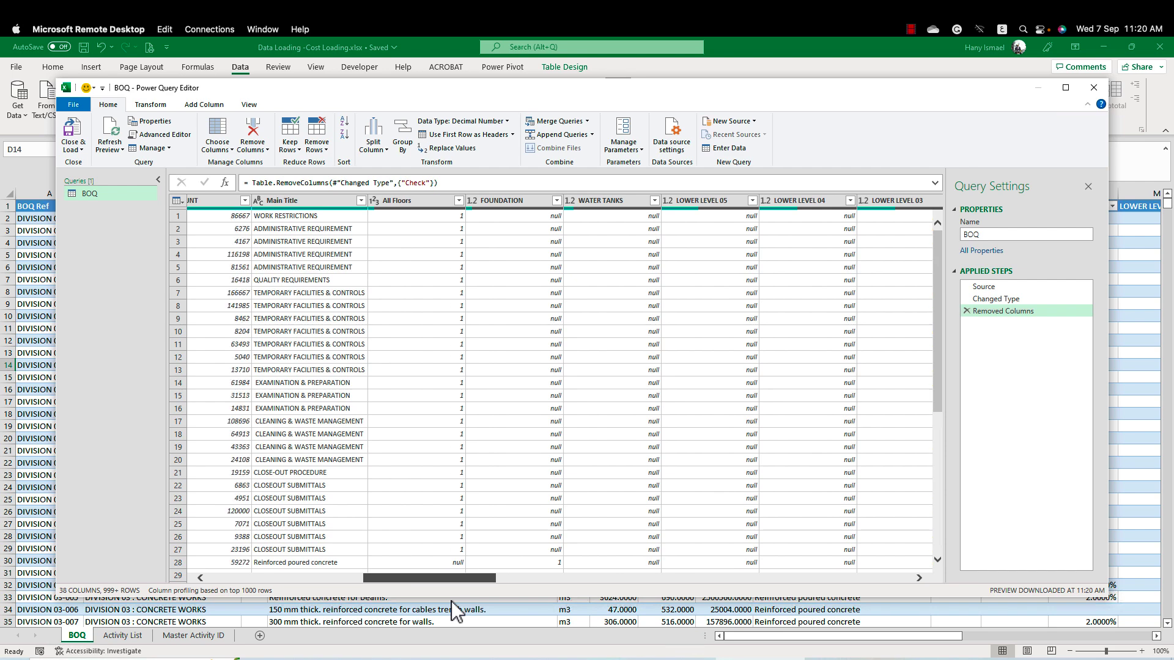
left_click(420, 203, "shift")
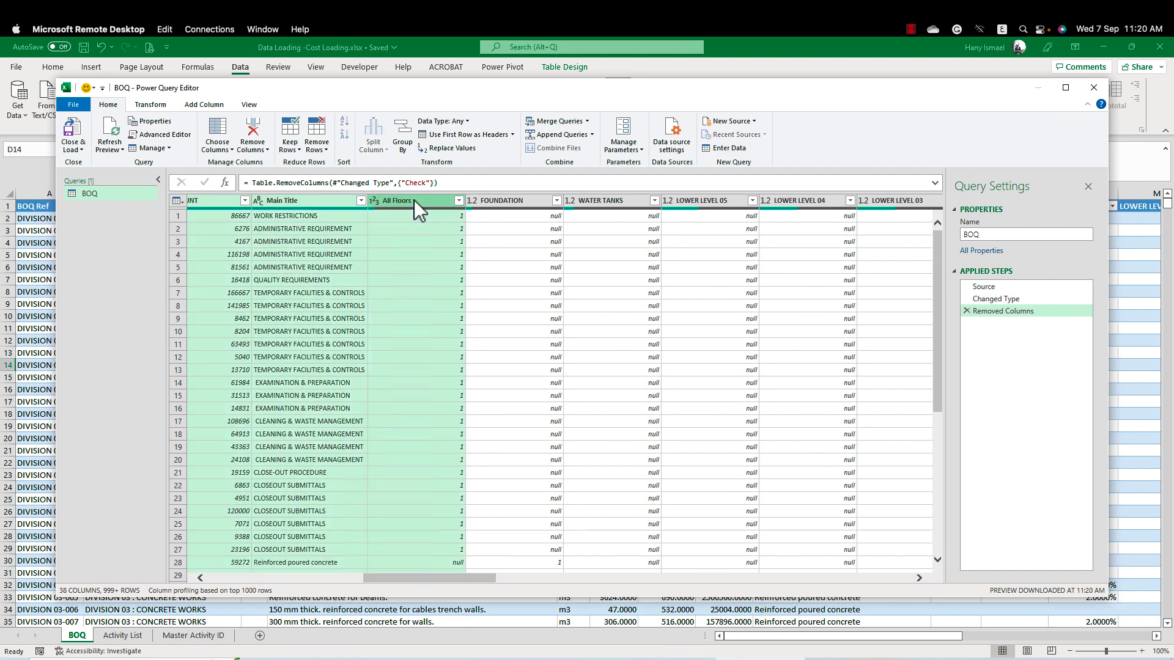
left_click(413, 200)
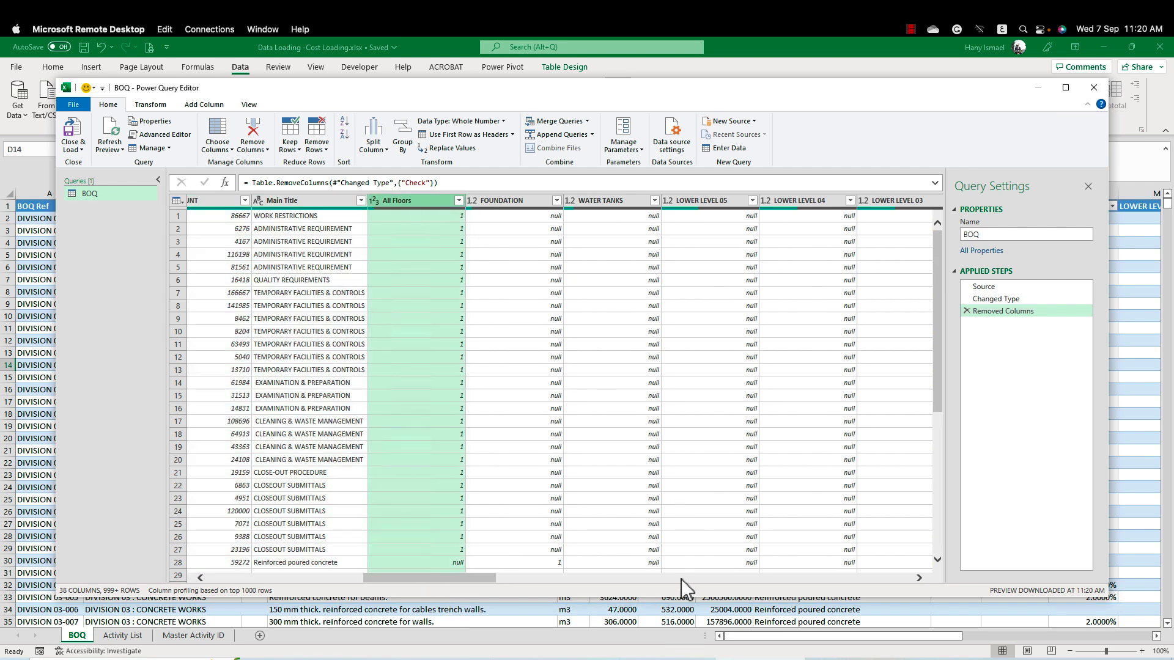
left_click_drag(479, 578, 923, 581)
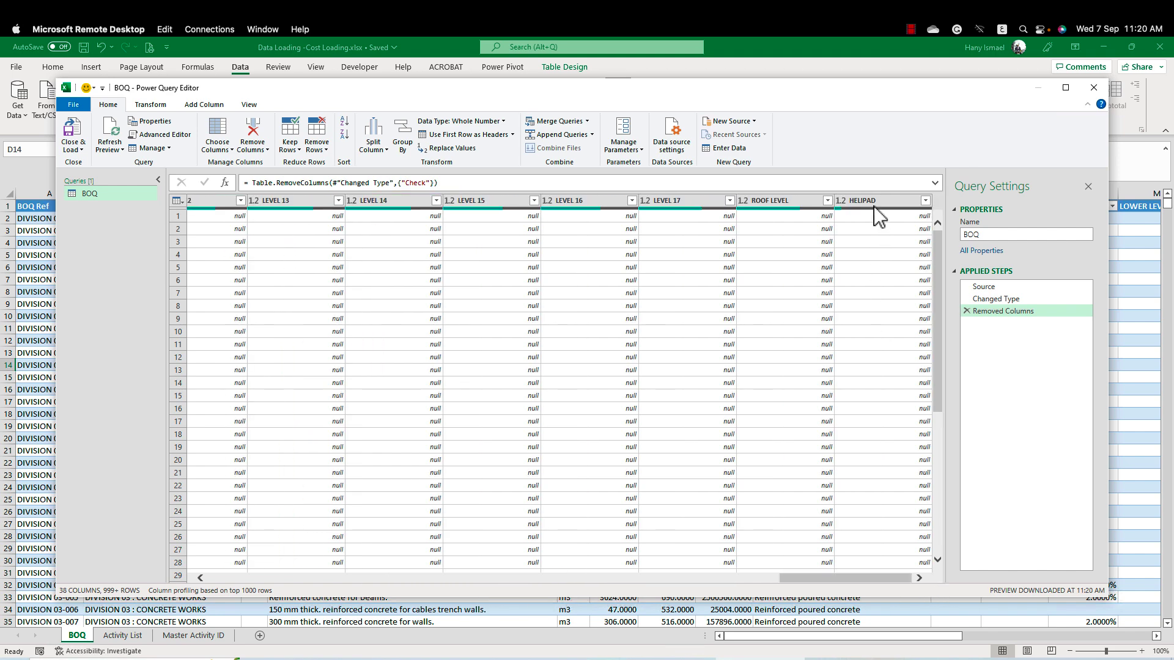
left_click(875, 202, "shift")
scroll(858, 225, "left", 10)
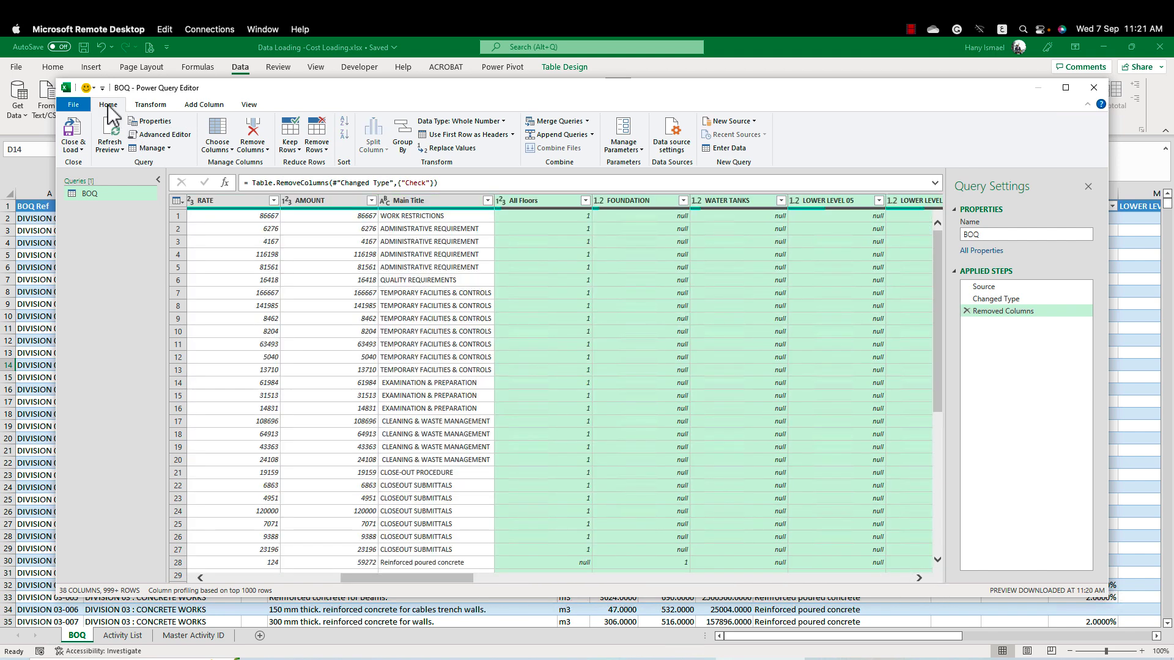
left_click(503, 122)
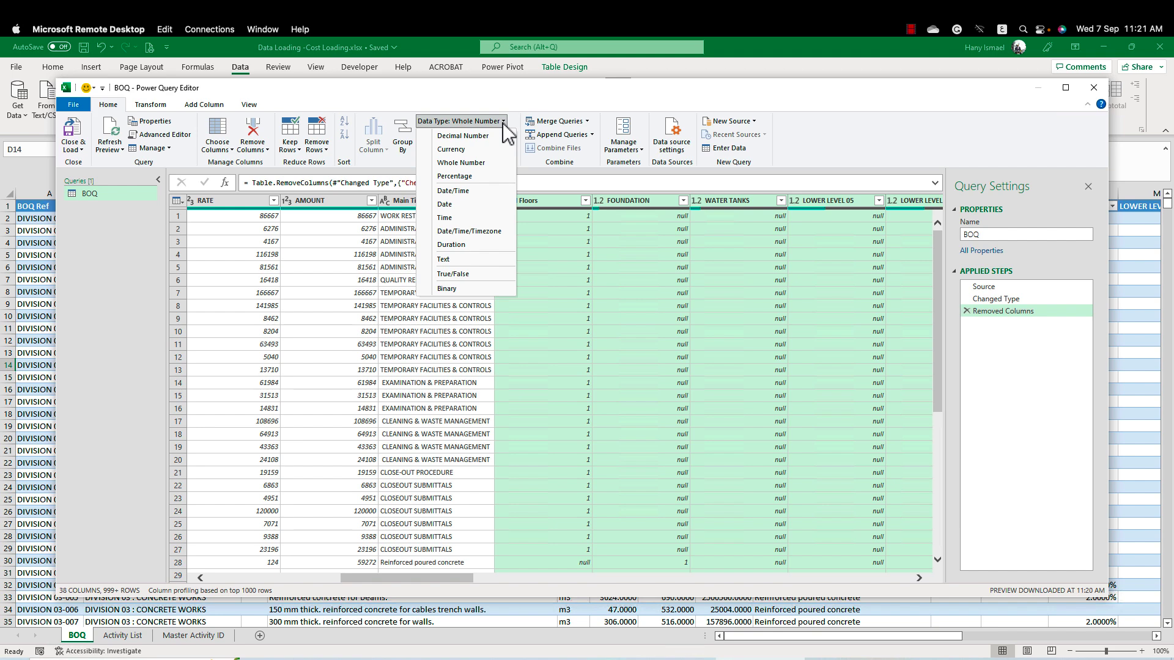
left_click(487, 173)
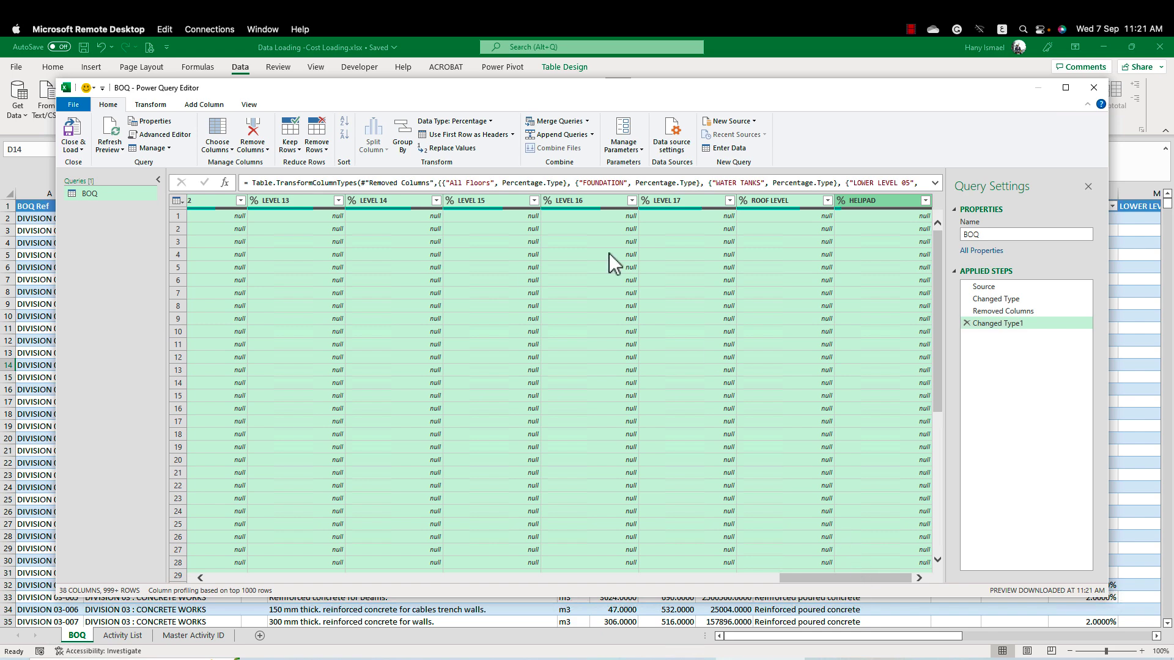
left_click_drag(864, 581, 427, 585)
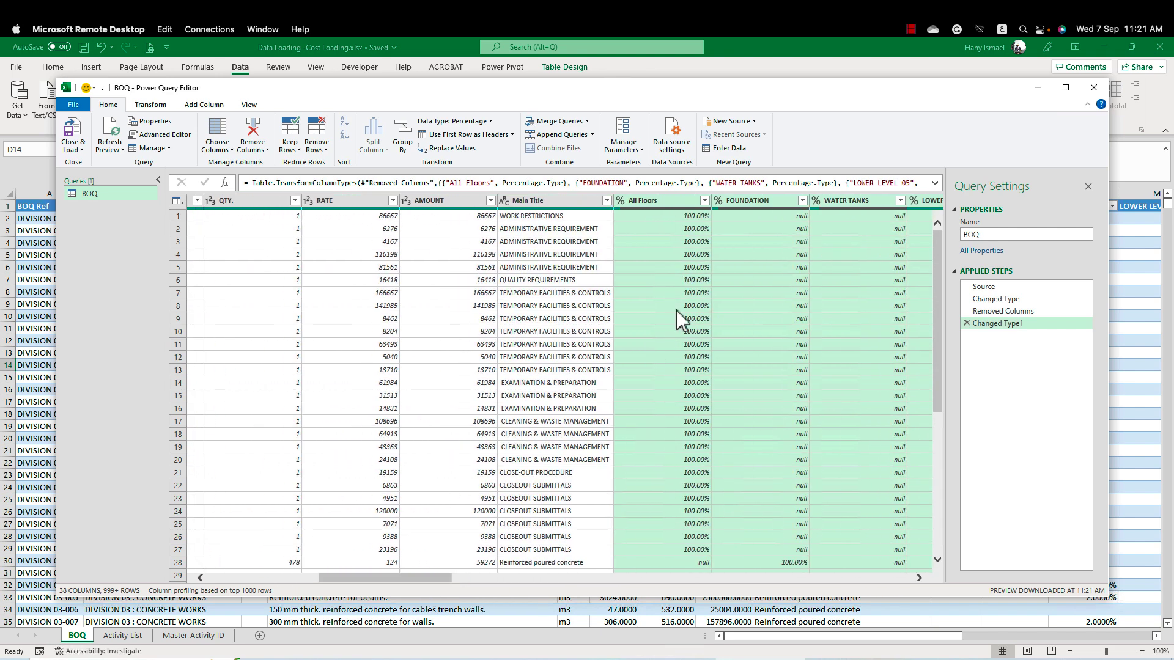
Unpivot the floor percentage columns into Attribute and Value rows
right_click(644, 201)
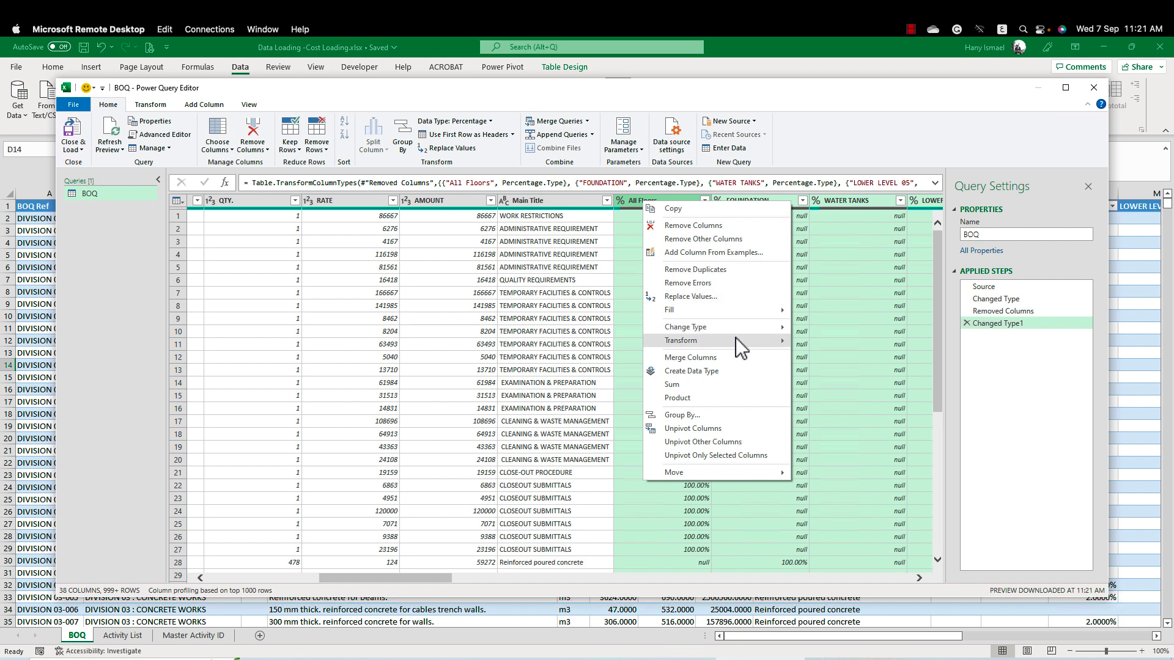
mouse_move(737, 339)
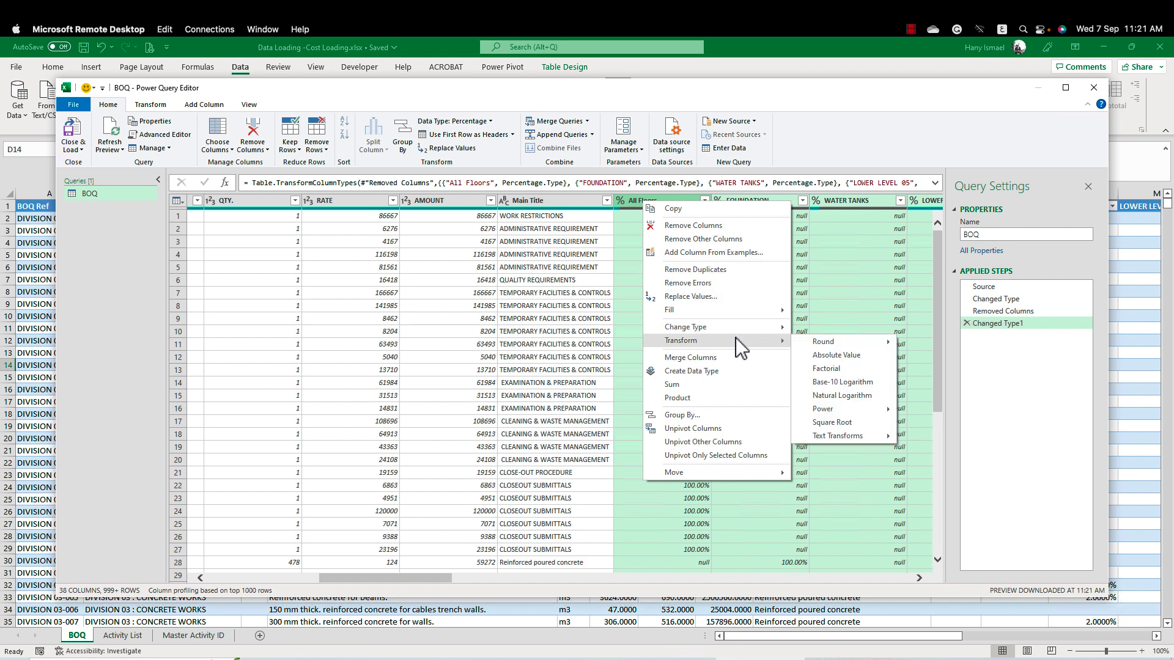
left_click(733, 428)
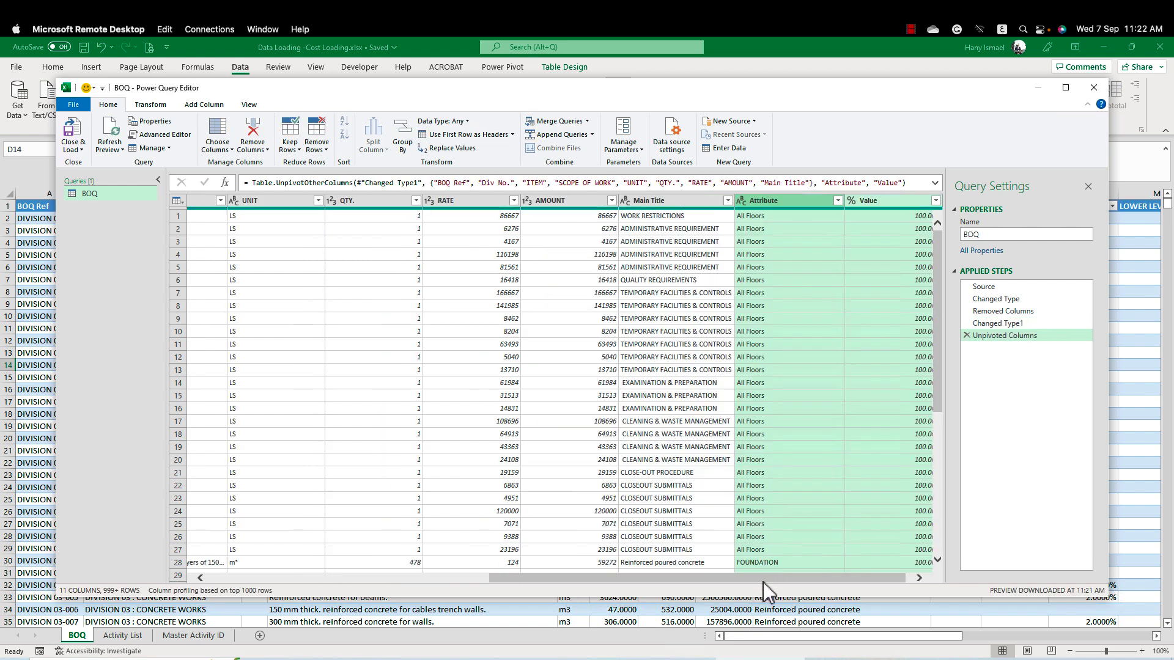
scroll(797, 581, "right", 1)
left_click(652, 216)
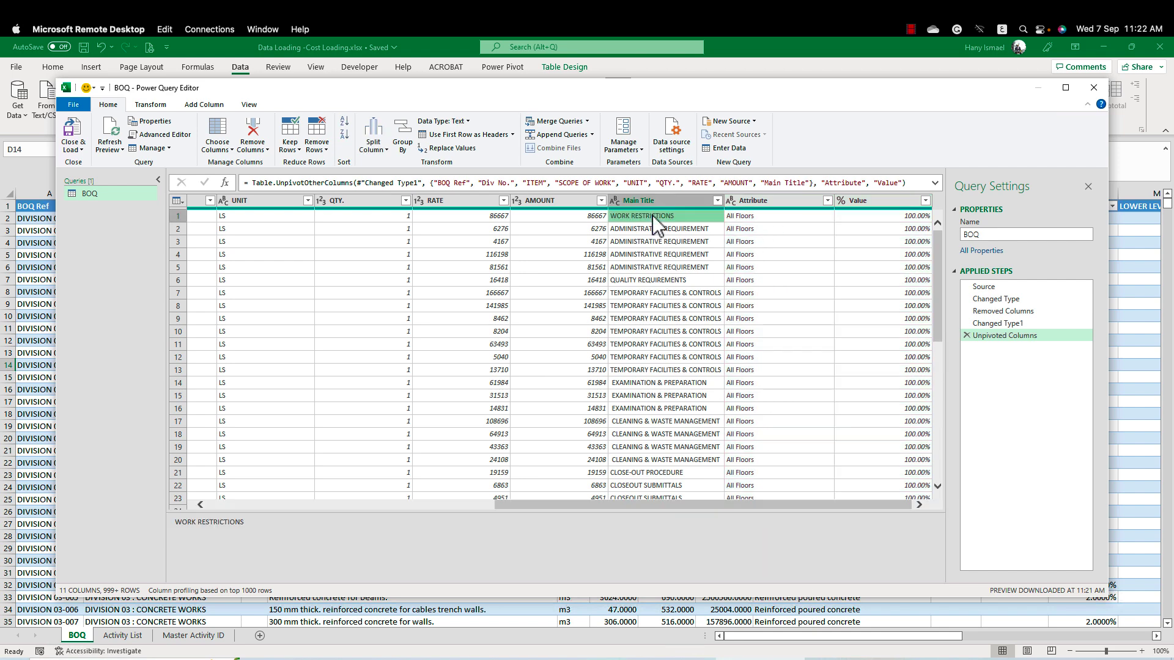
left_click(773, 215)
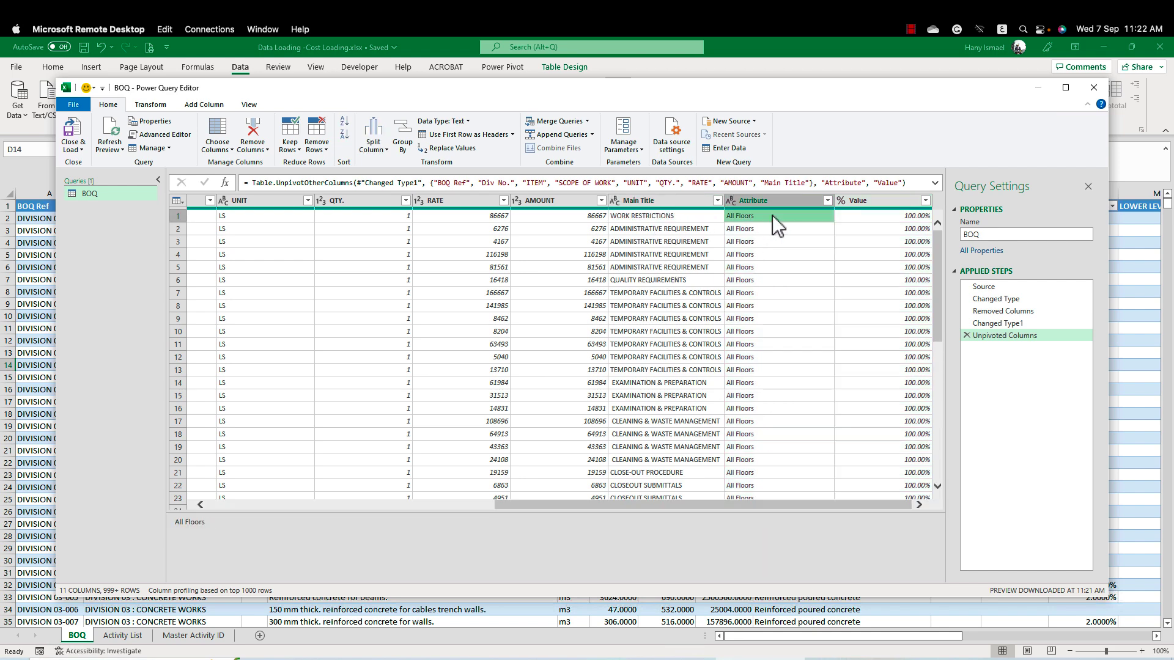
left_click(877, 216)
Rename the Attribute column to Floor
left_click(765, 197)
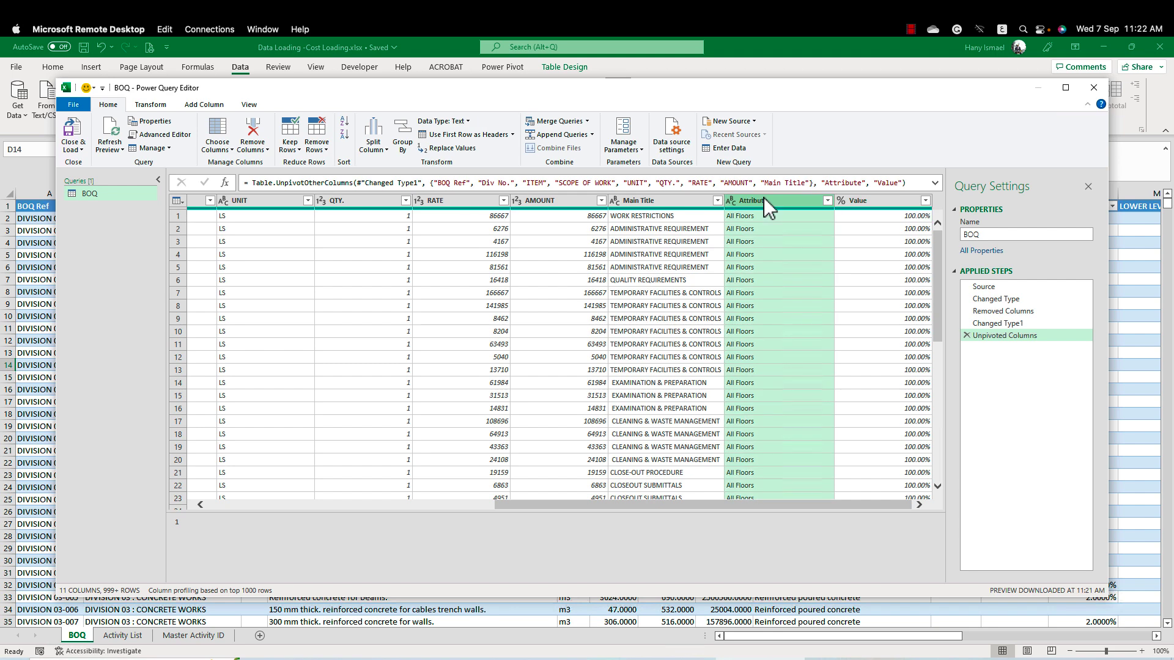
double_click(758, 200)
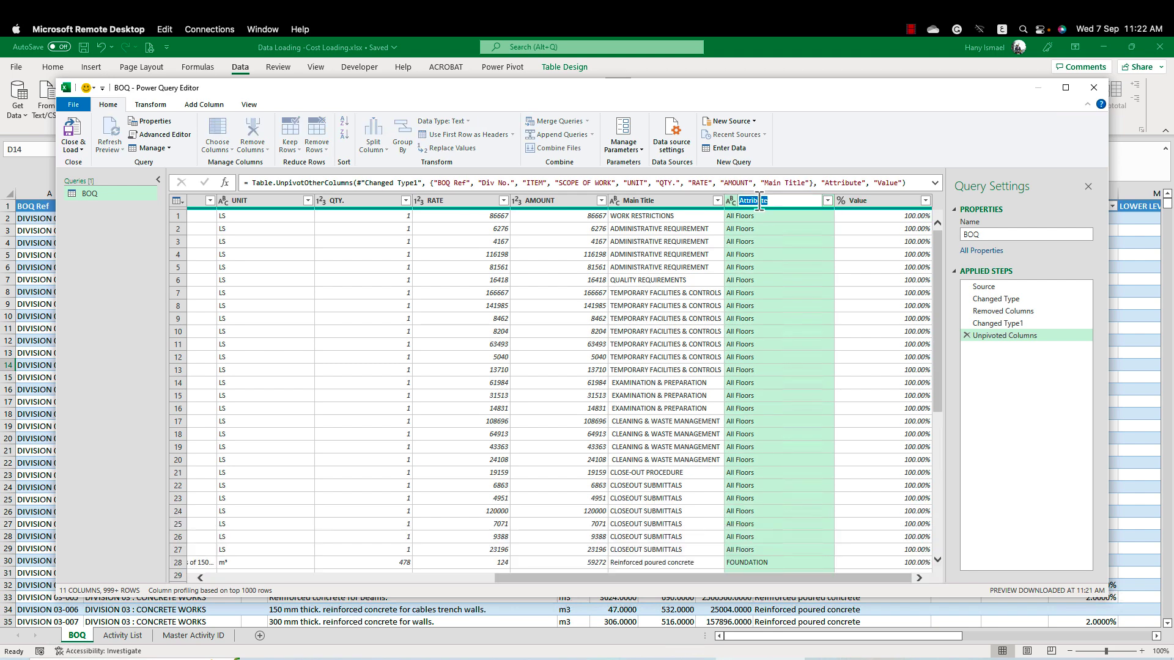
type("Floor")
left_click(758, 230)
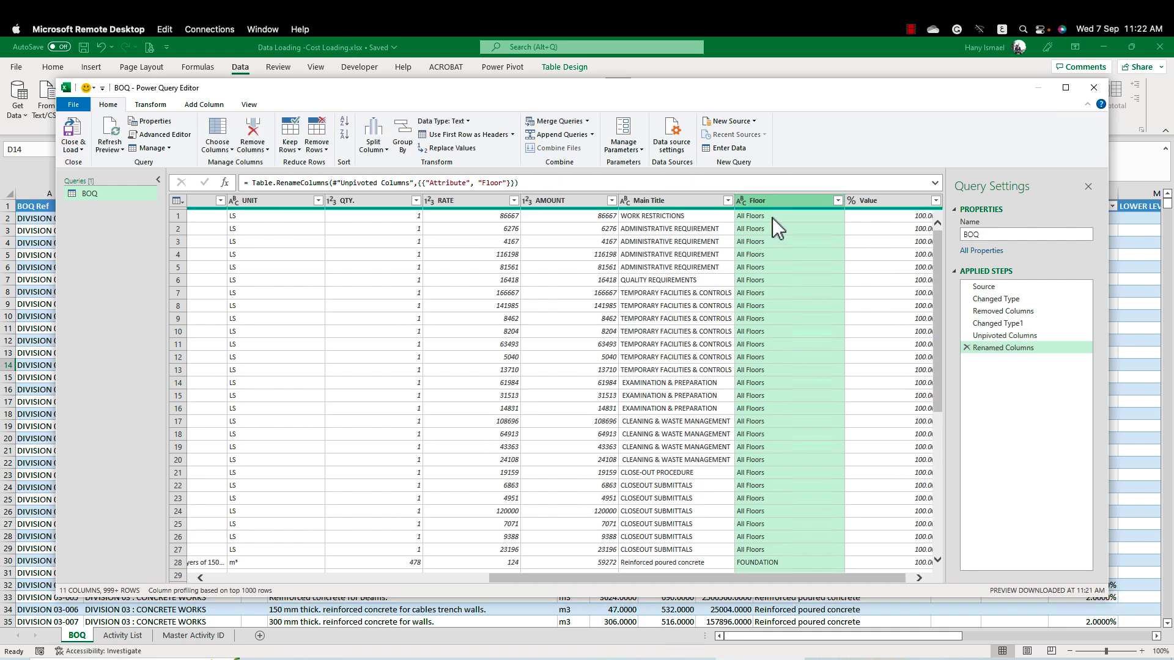
left_click_drag(772, 579, 868, 578)
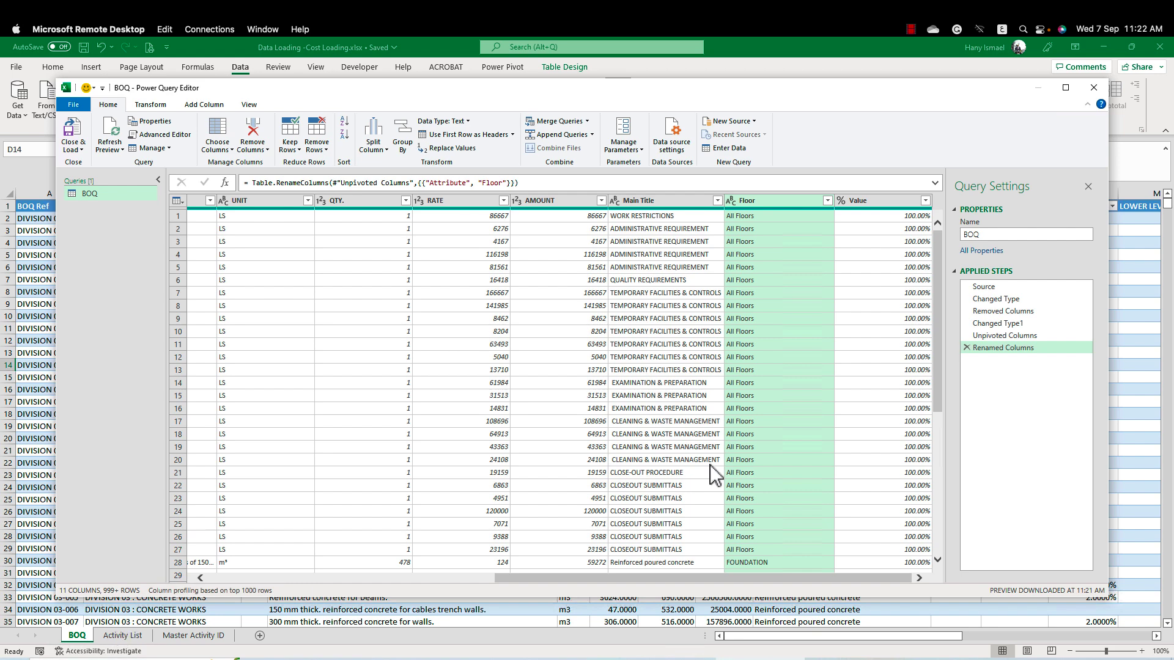
Close & Load the BOQ query as Only Create Connection, then reopen and close the editor
left_click(83, 148)
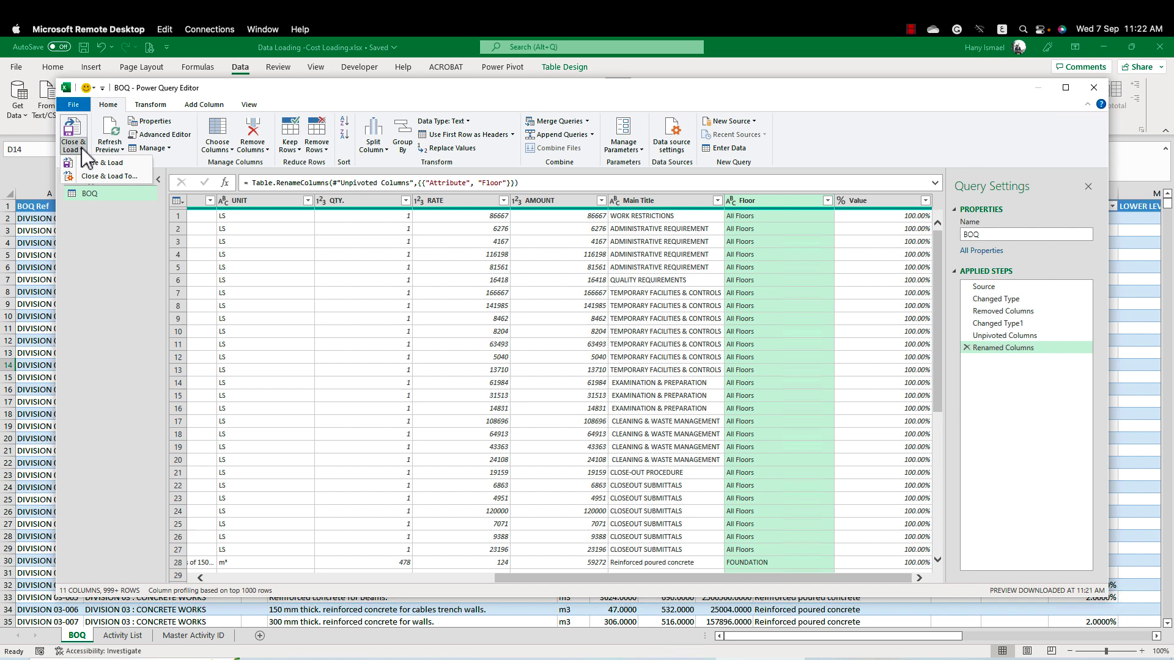
left_click(121, 177)
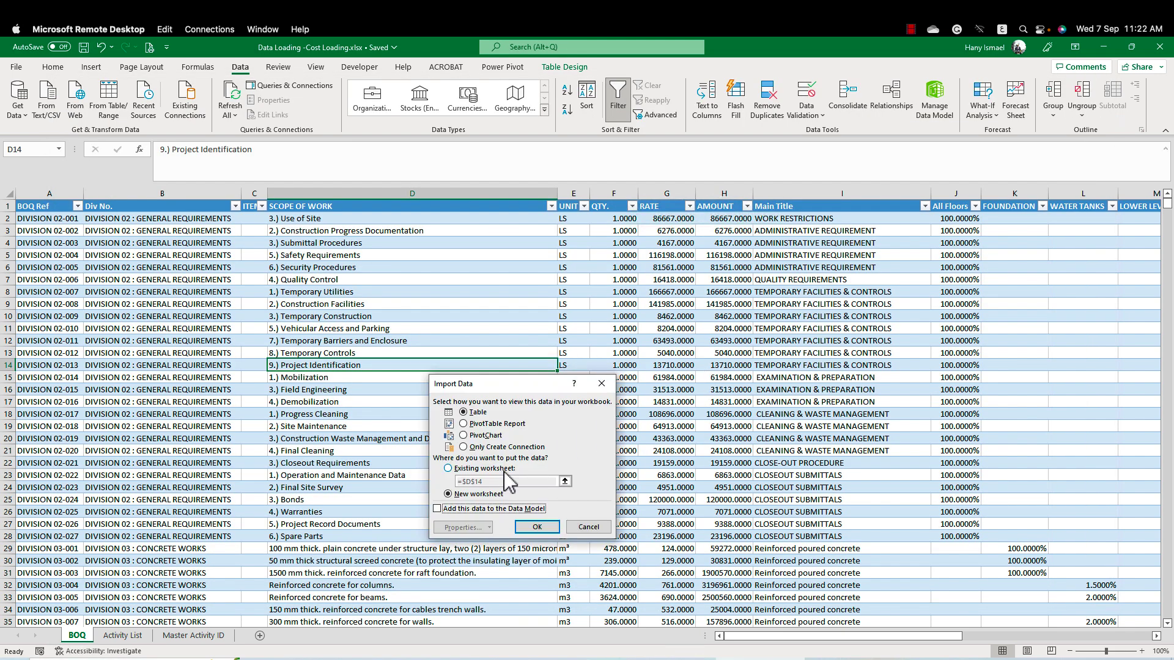
left_click(486, 447)
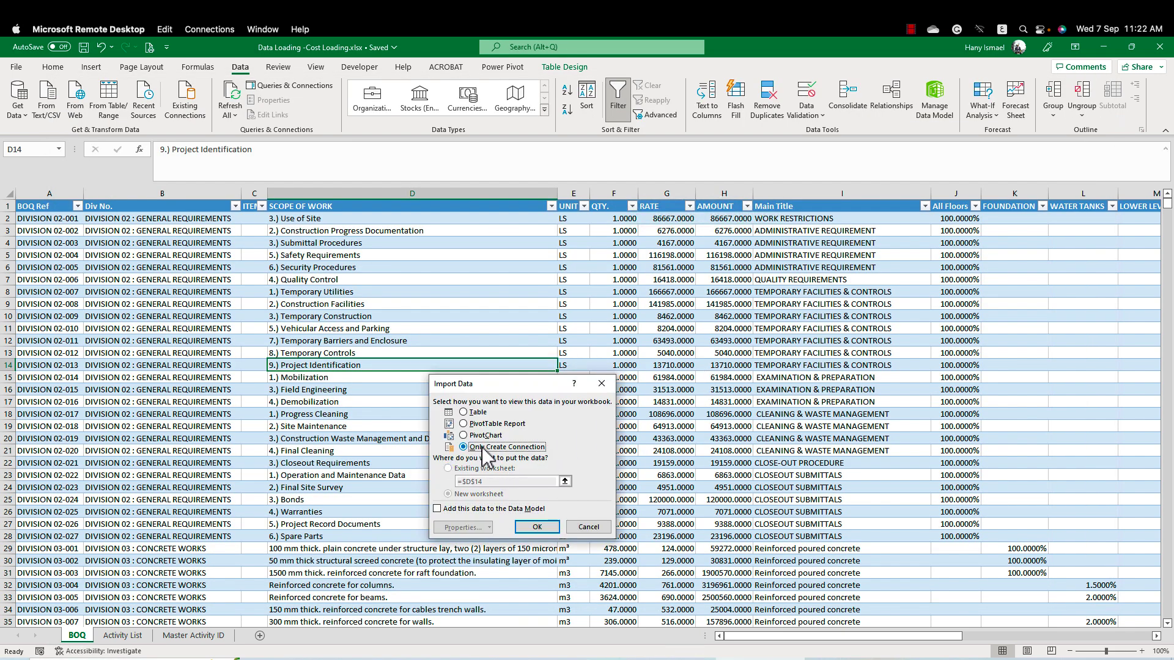
left_click(537, 527)
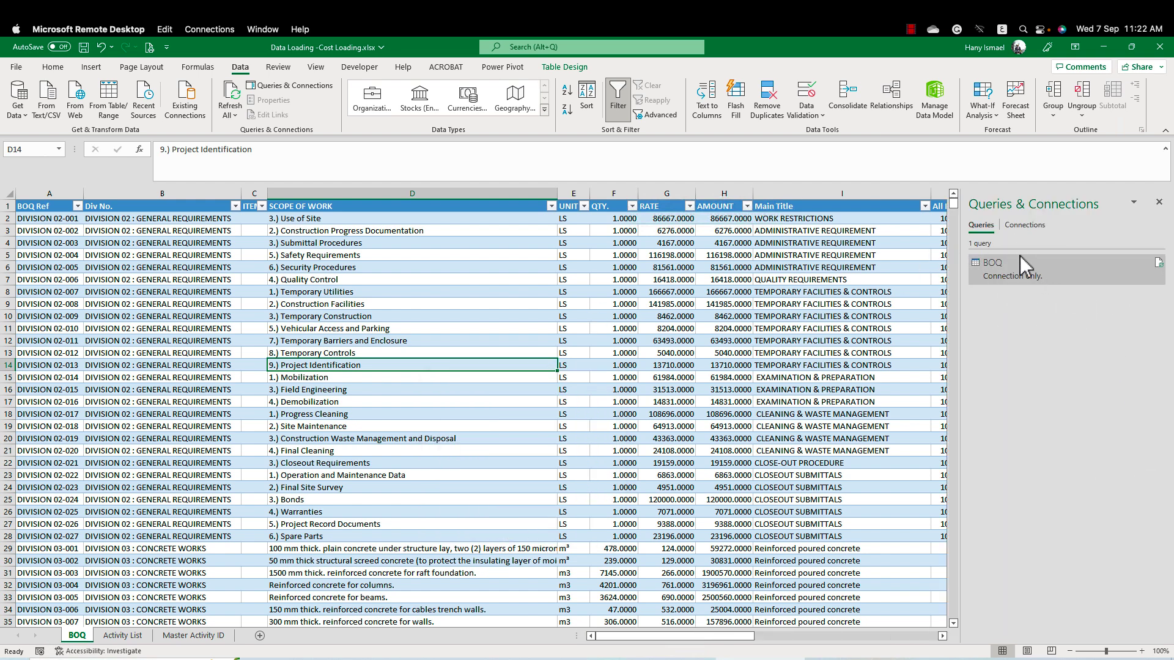
double_click(1011, 272)
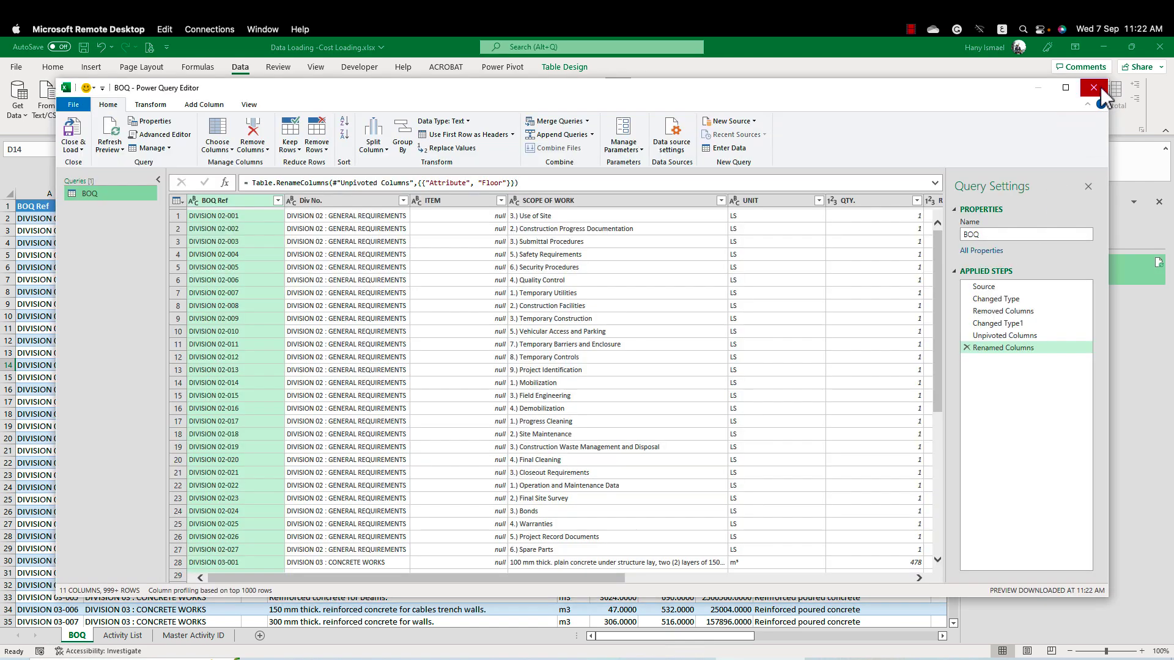
left_click(1100, 87)
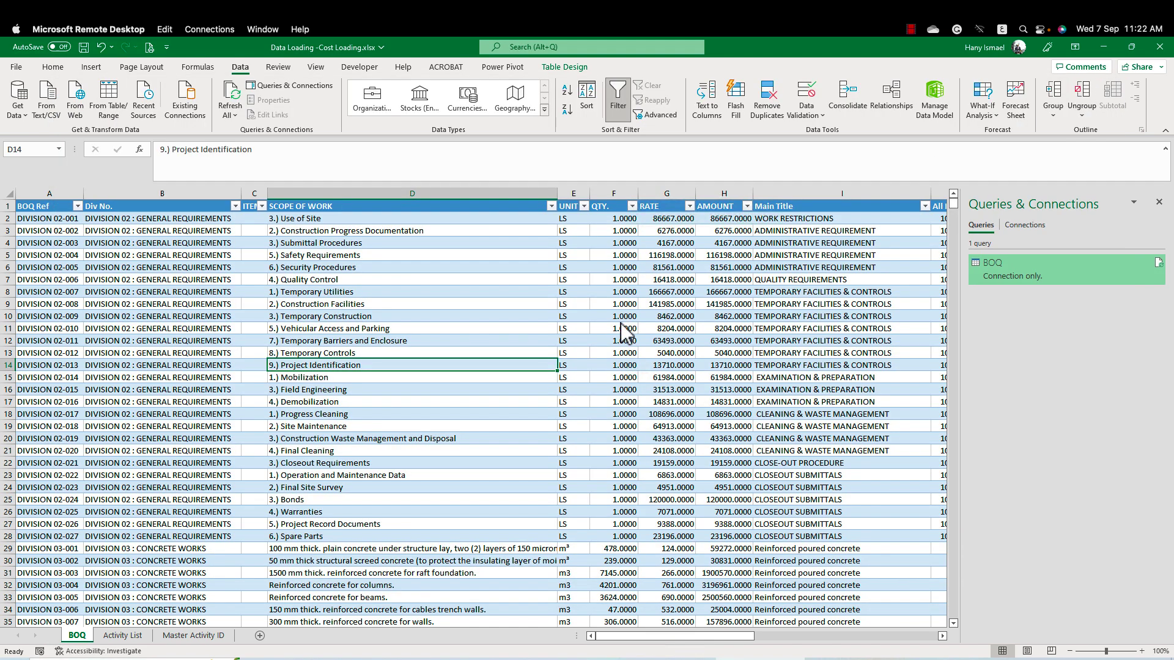
Create an Activity_List query from the Activity List table via From Table/Range
left_click(123, 637)
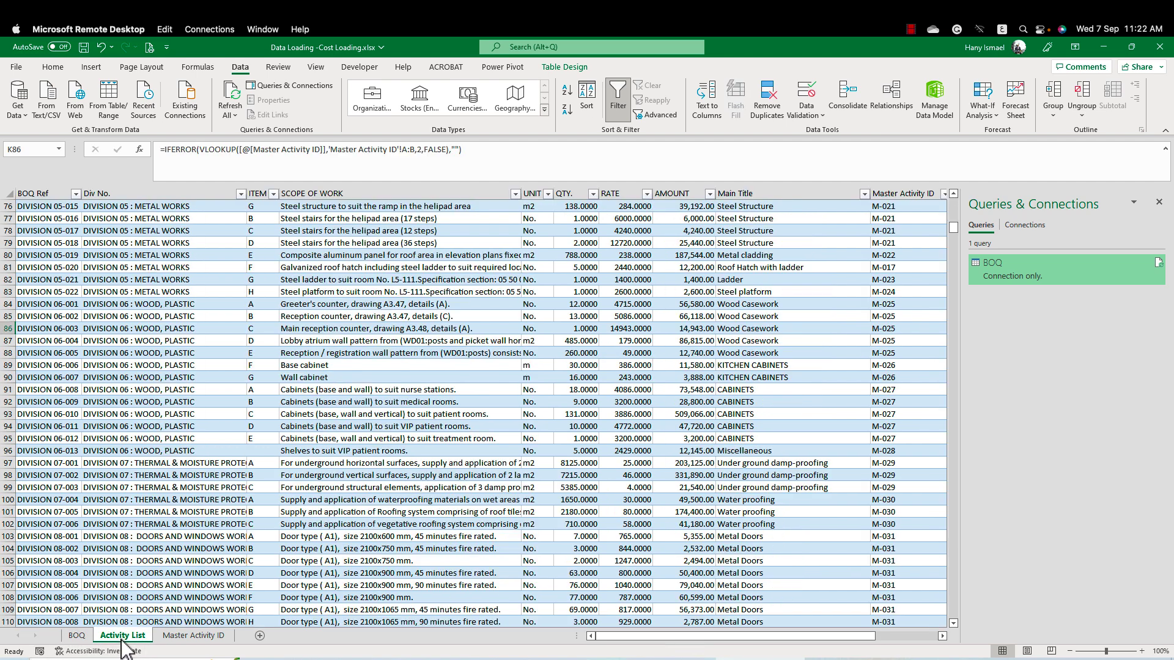
left_click(431, 342)
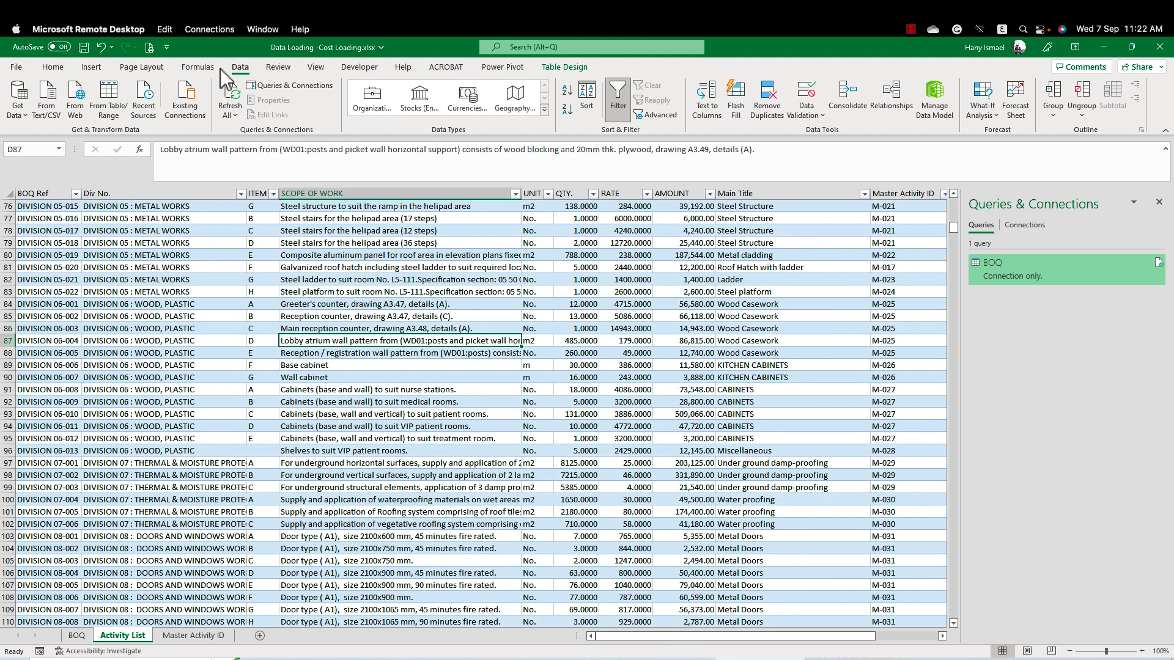
left_click(23, 116)
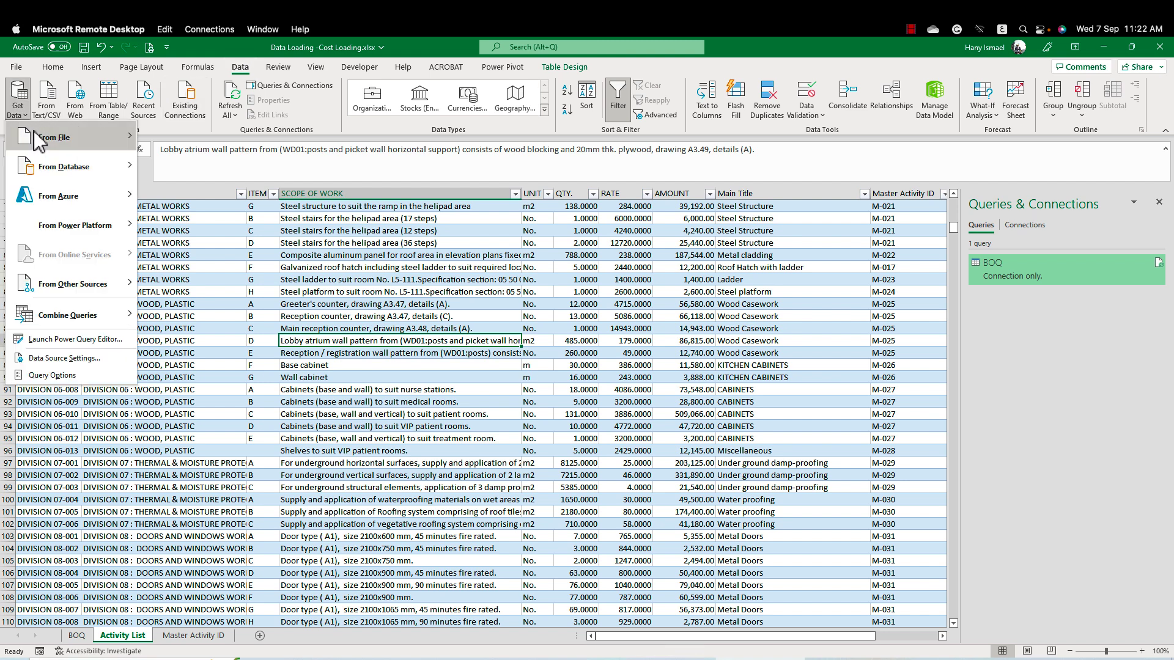
mouse_move(91, 294)
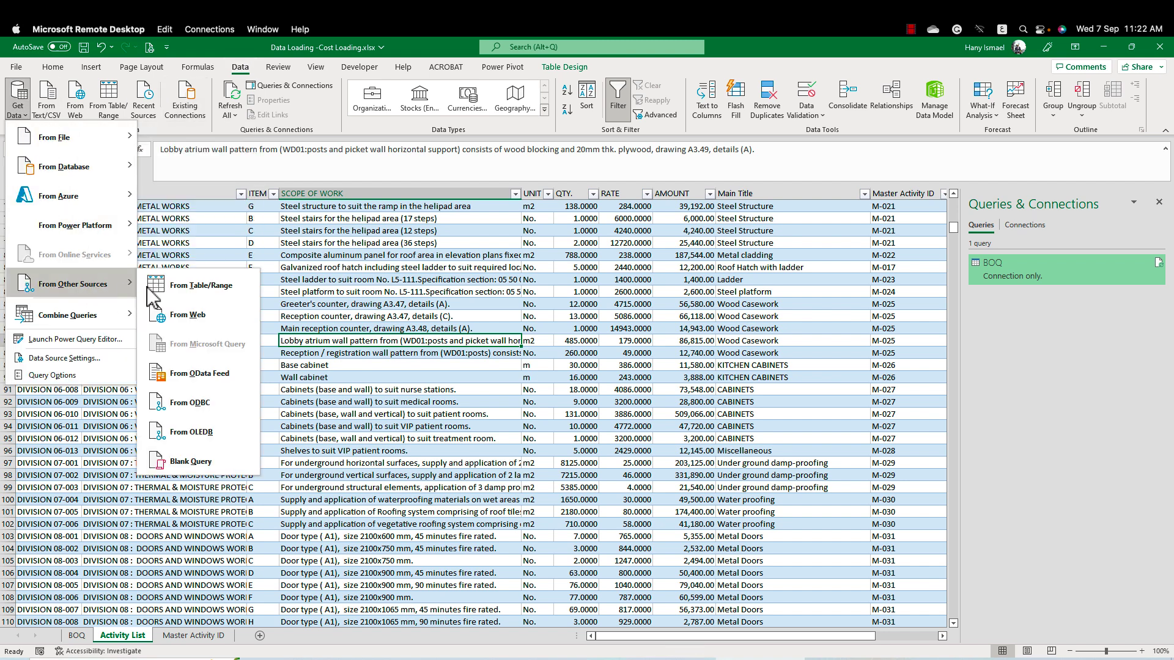
left_click(208, 286)
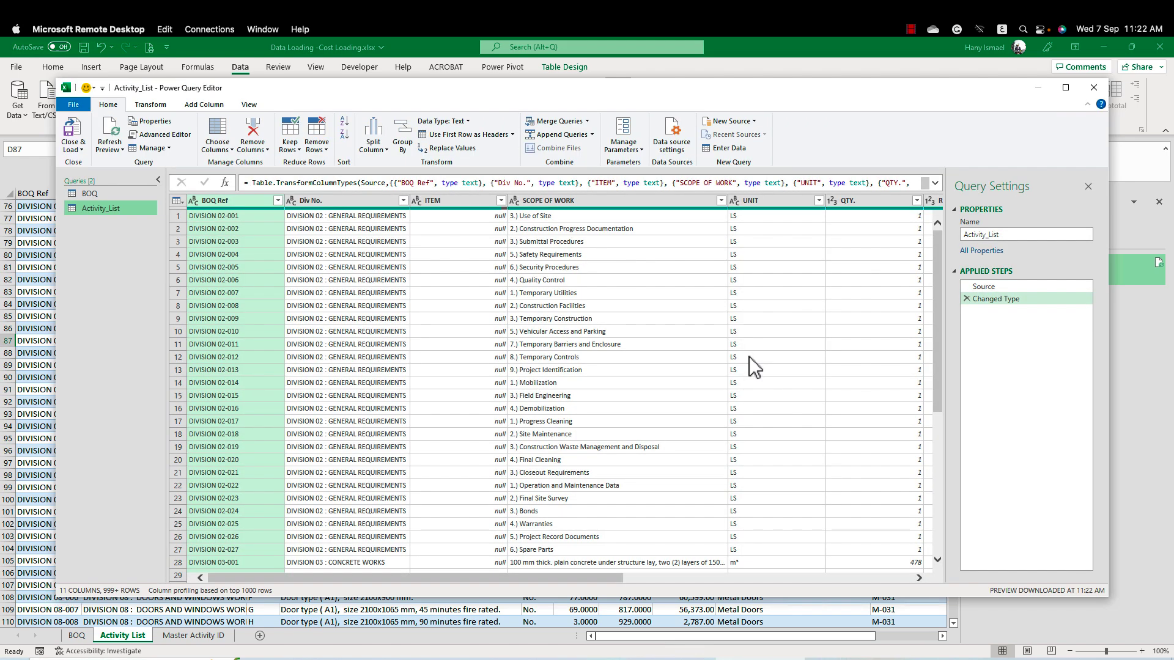
Load Activity_List as a connection-only query
left_click_drag(553, 578, 883, 552)
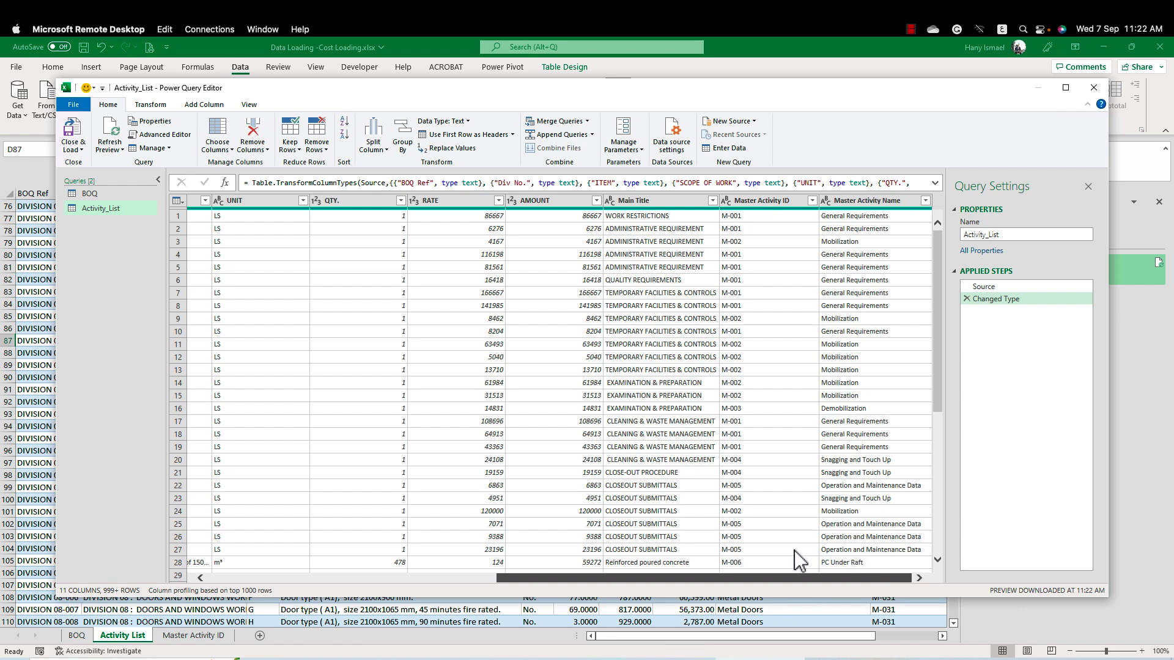
left_click_drag(795, 578, 325, 571)
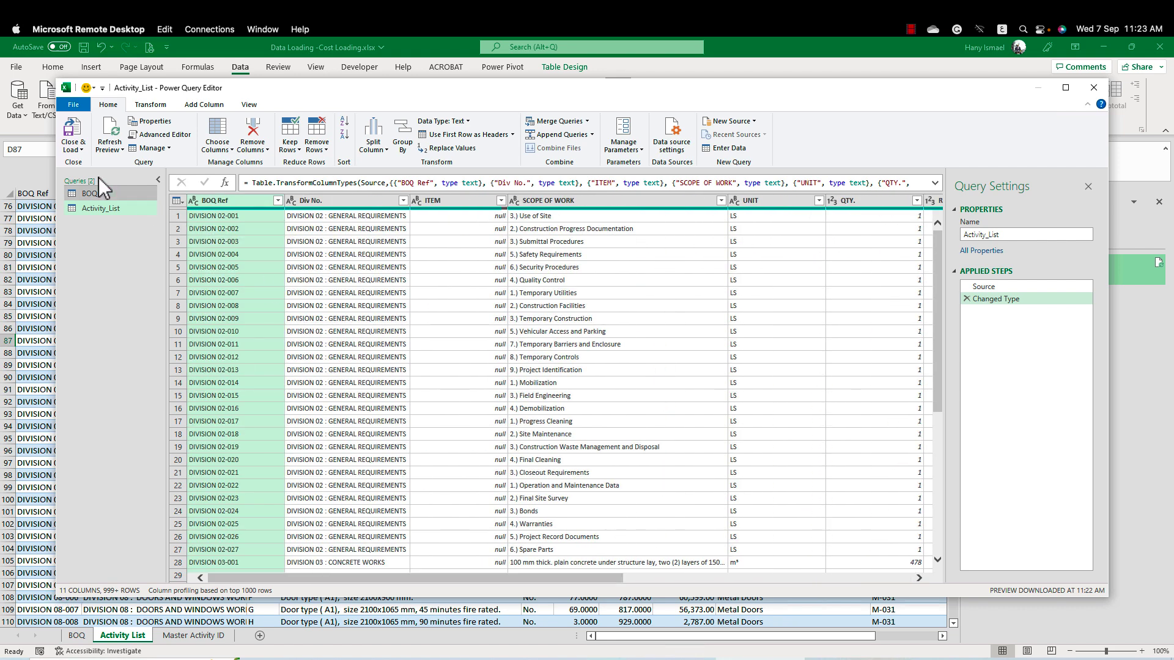
left_click(76, 150)
left_click(98, 163)
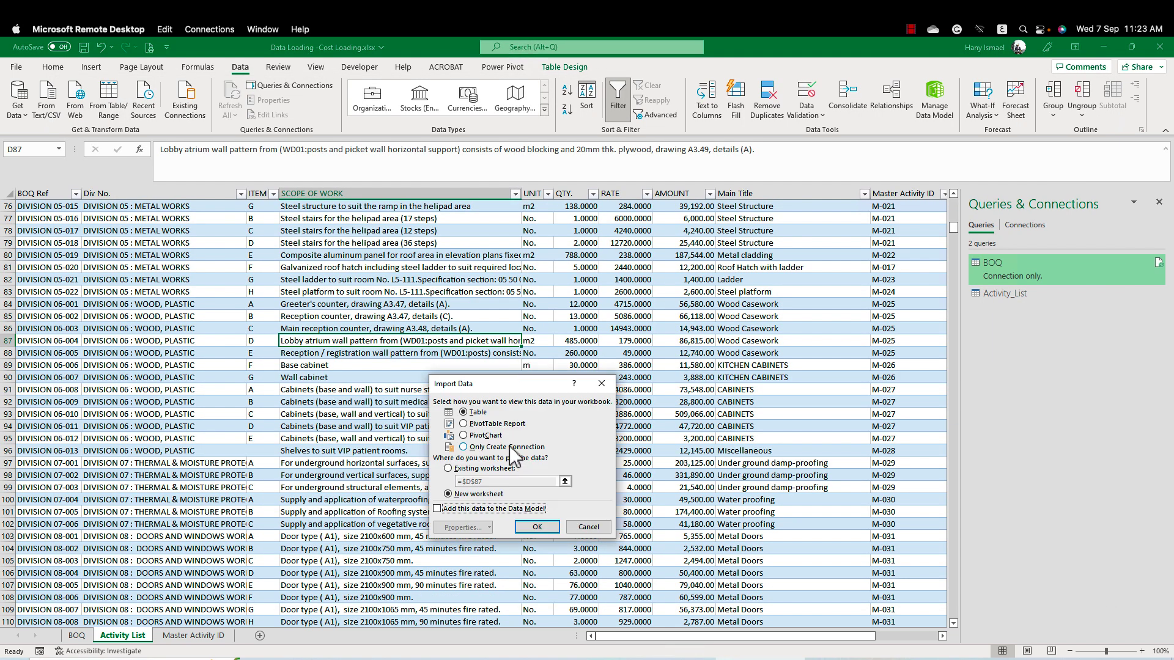
left_click(511, 447)
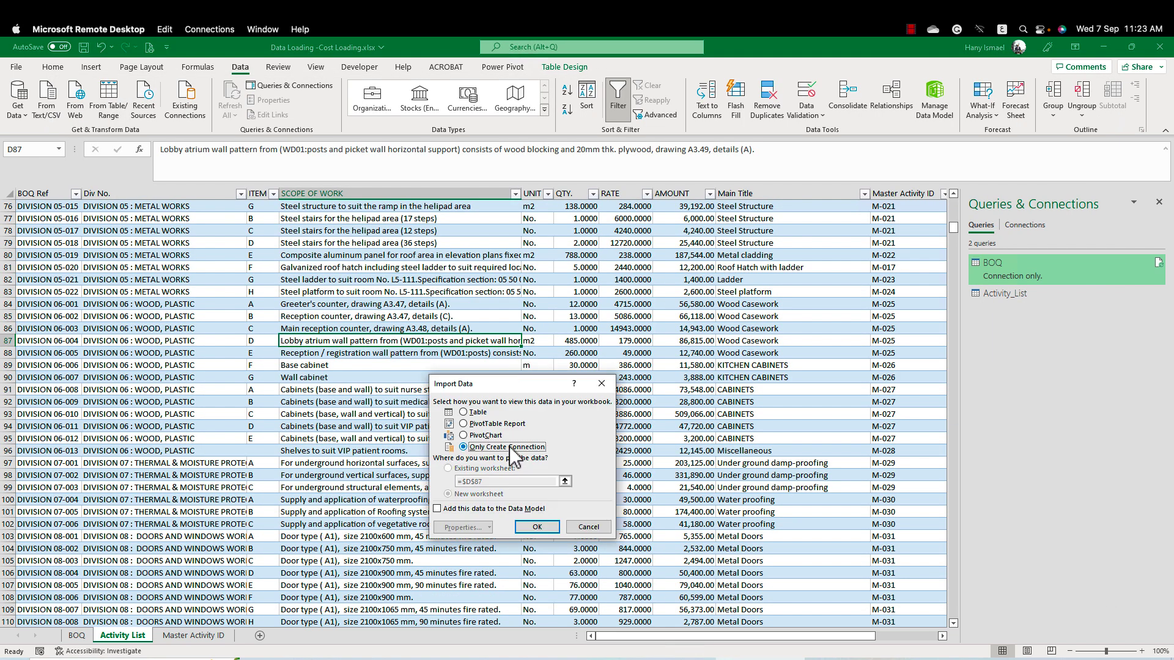
left_click(536, 526)
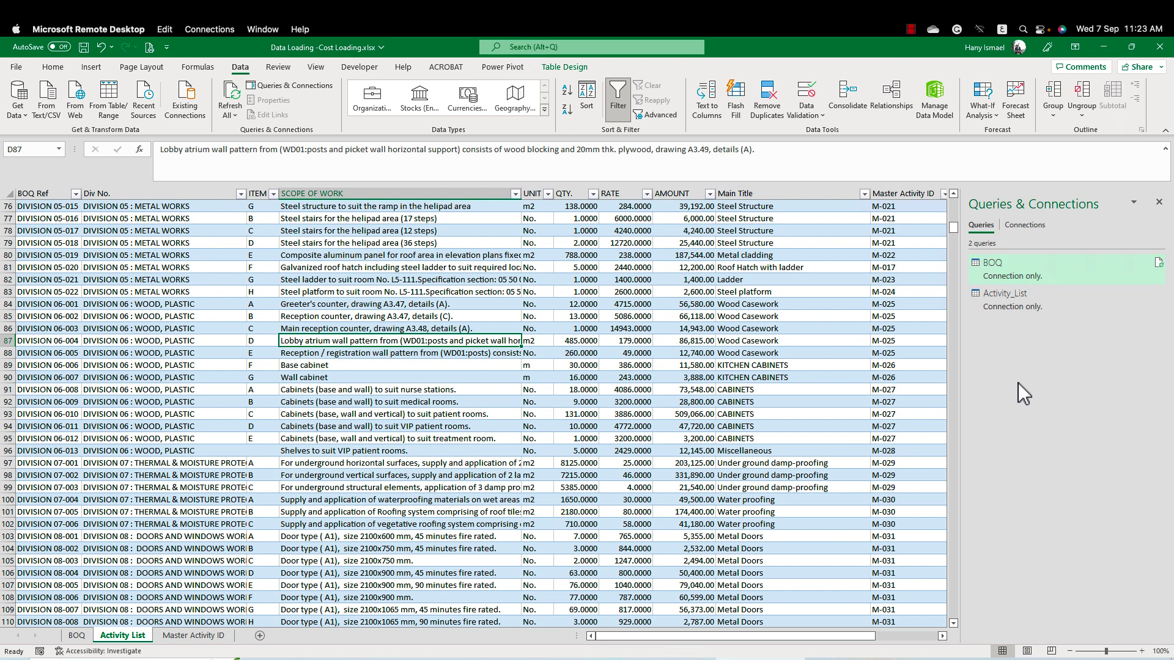
Merge Activity_List with BOQ, matching on the BOQ Ref column in both
left_click(1014, 291)
right_click(1013, 291)
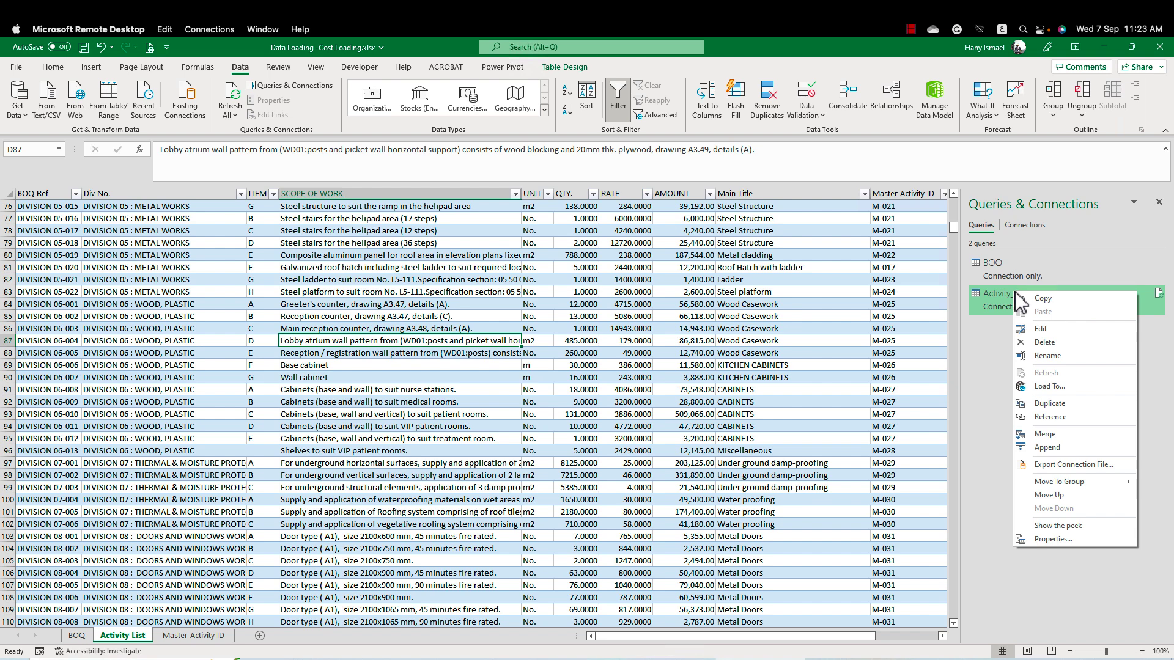
left_click(1075, 433)
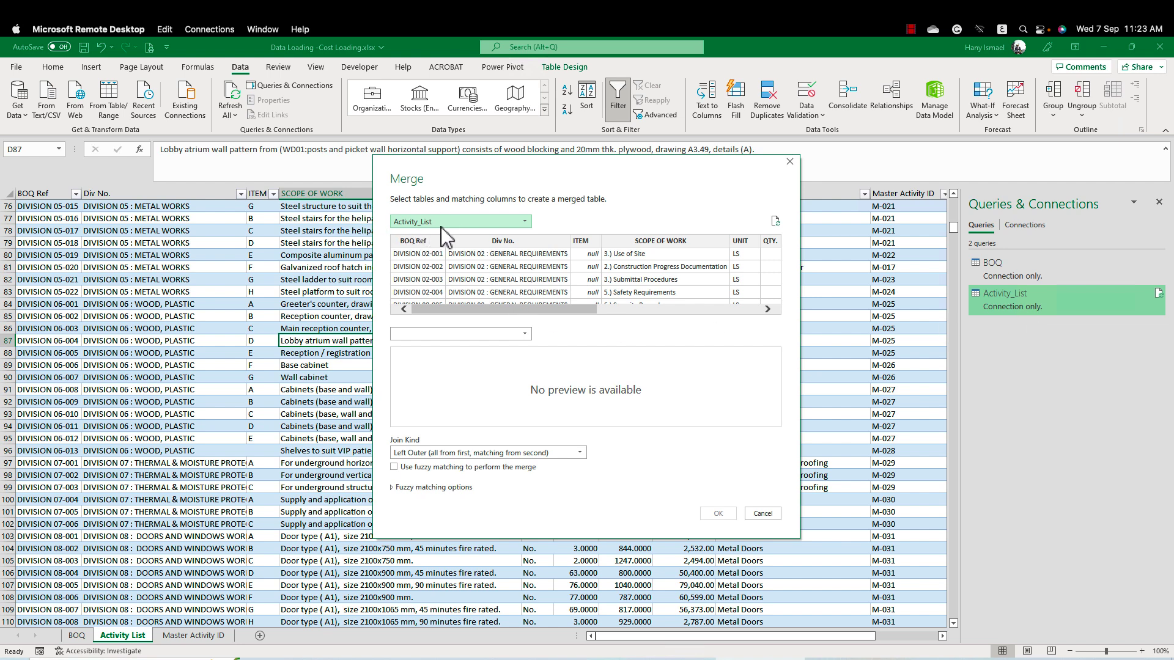
left_click(460, 335)
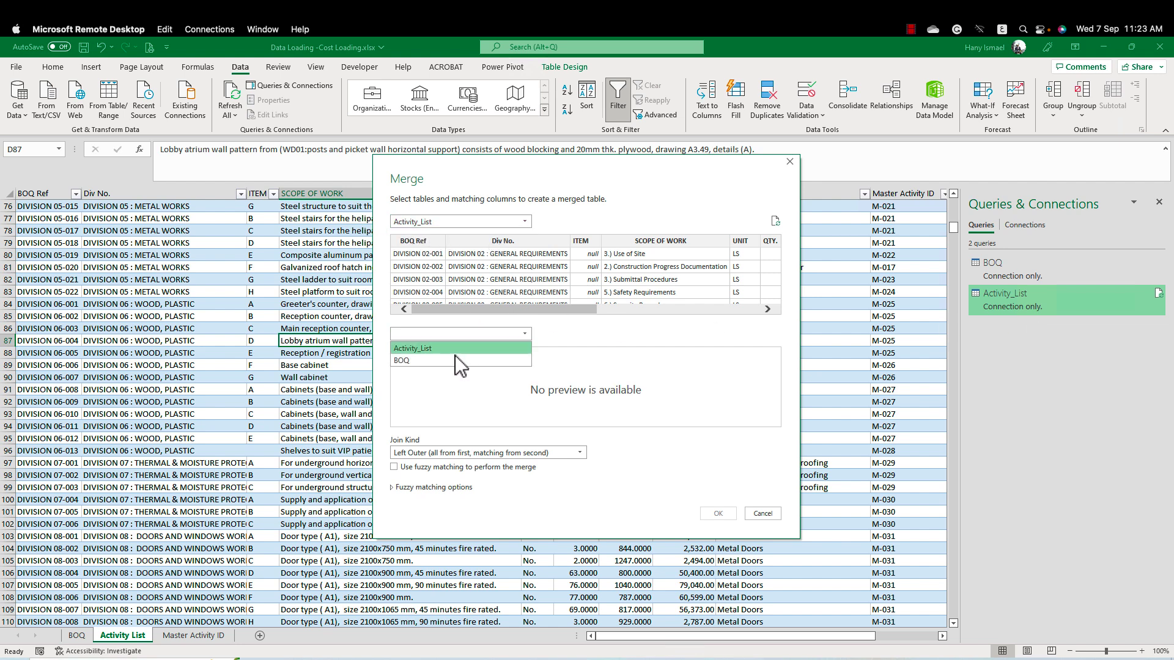
left_click(454, 360)
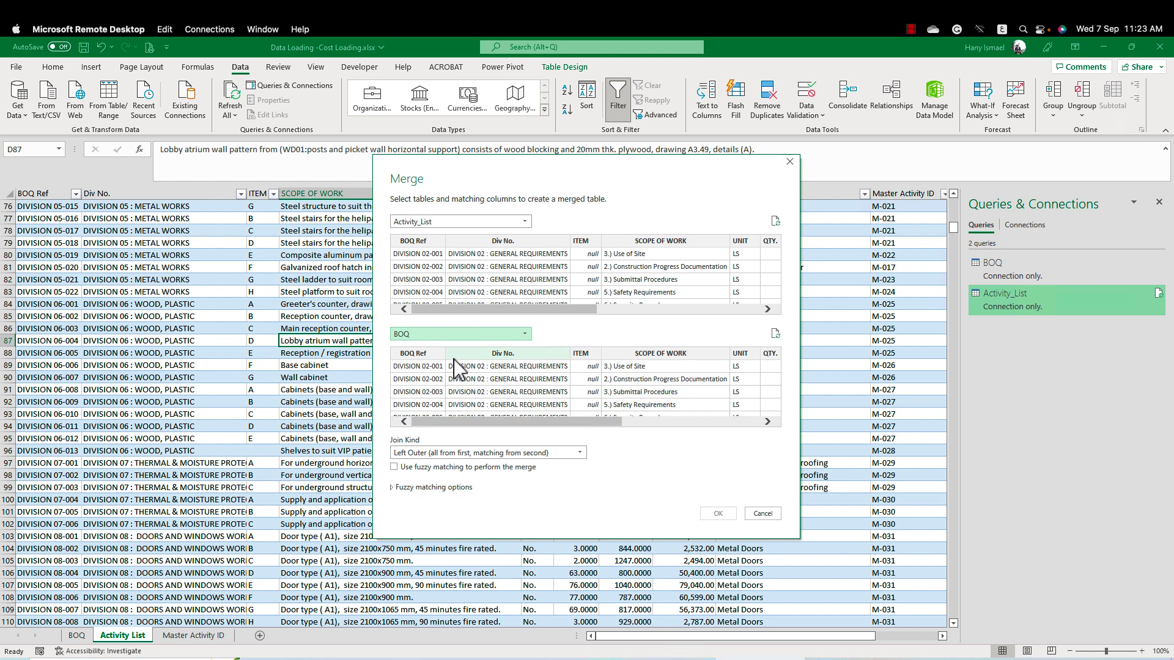
left_click(416, 242)
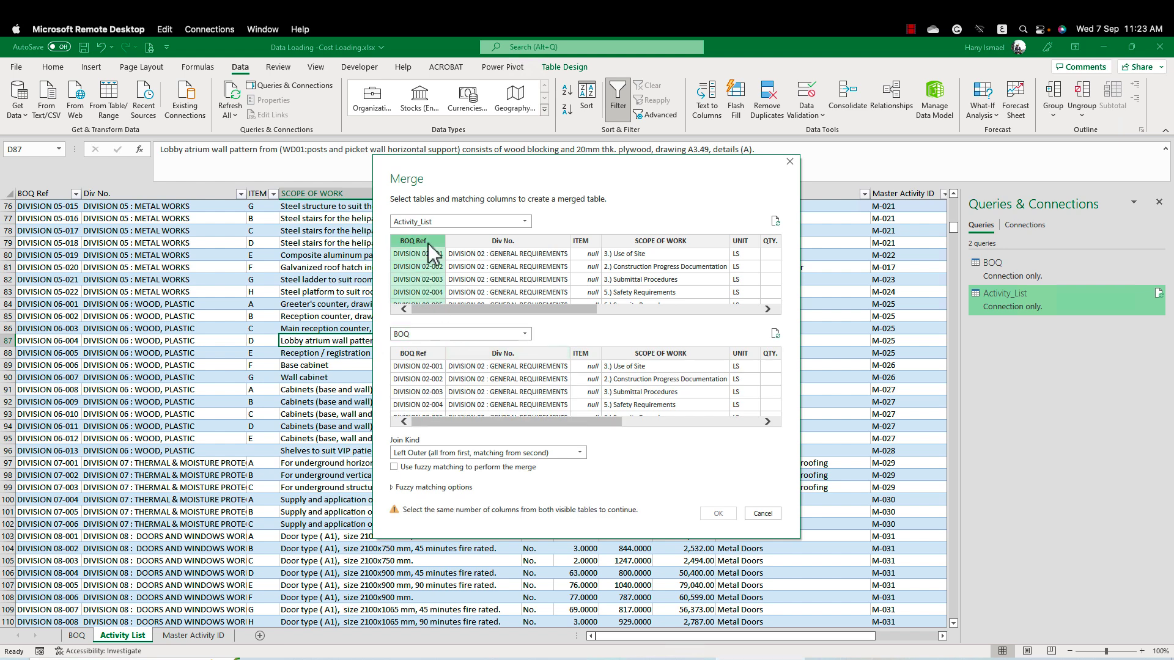
left_click(417, 352)
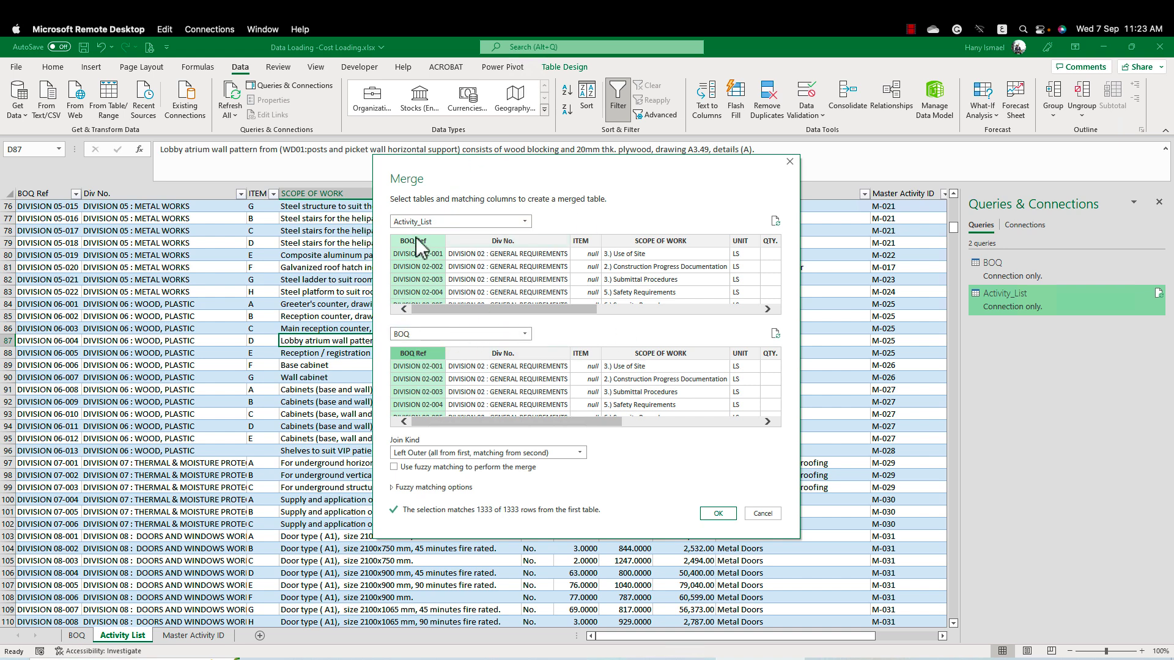
left_click(718, 514)
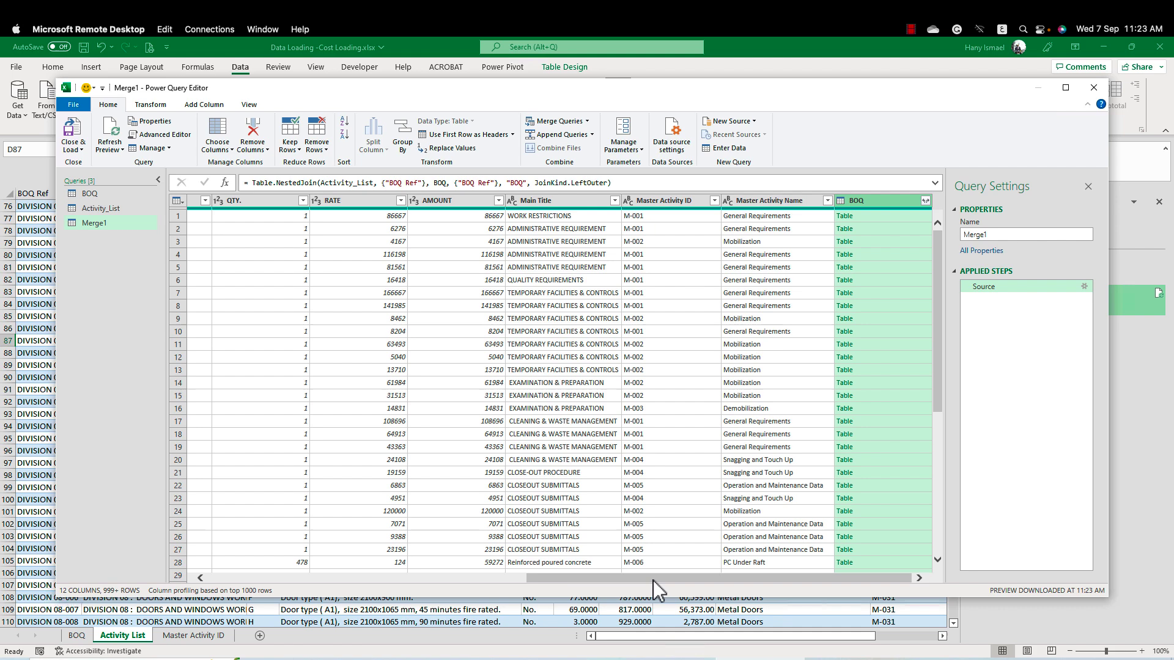
Review Merge1's columns from Div No. and QTY. through Master Activity Name
left_click_drag(653, 581, 205, 604)
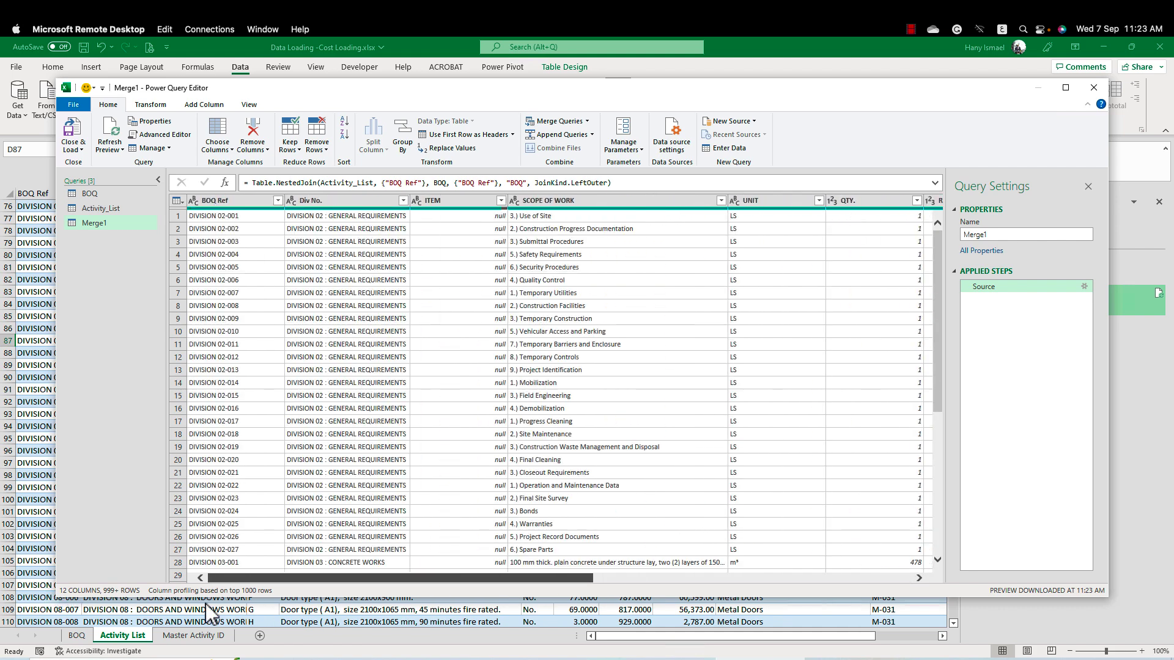
left_click(251, 203)
left_click(355, 201)
left_click(468, 199)
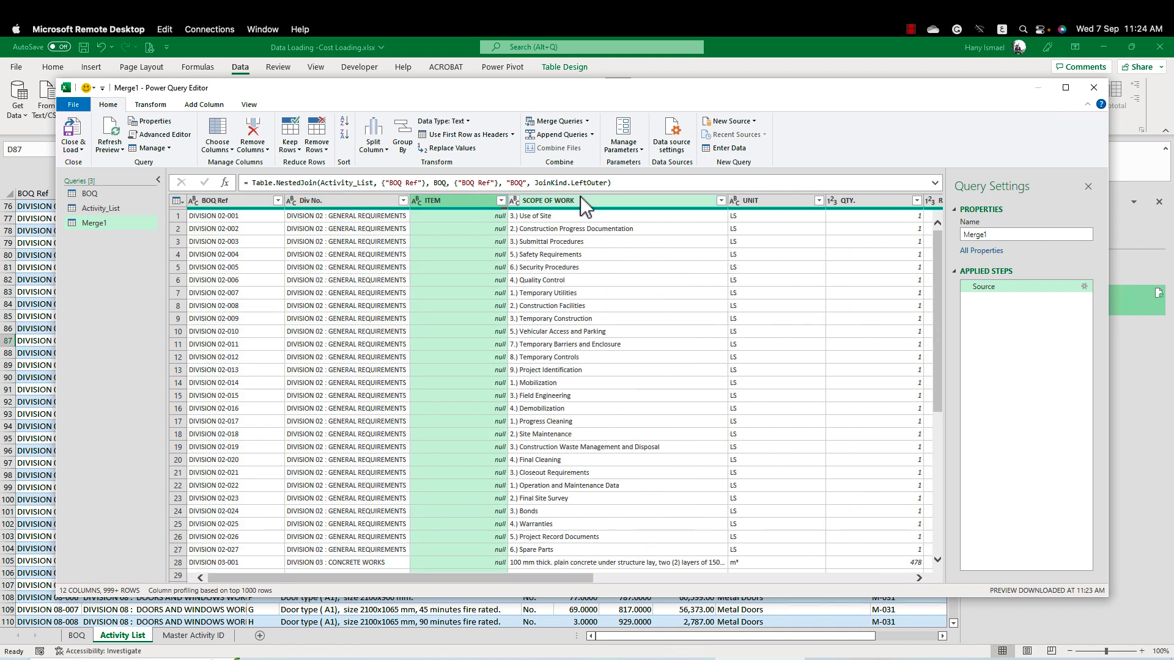
left_click(584, 202)
left_click(763, 204)
left_click(866, 203)
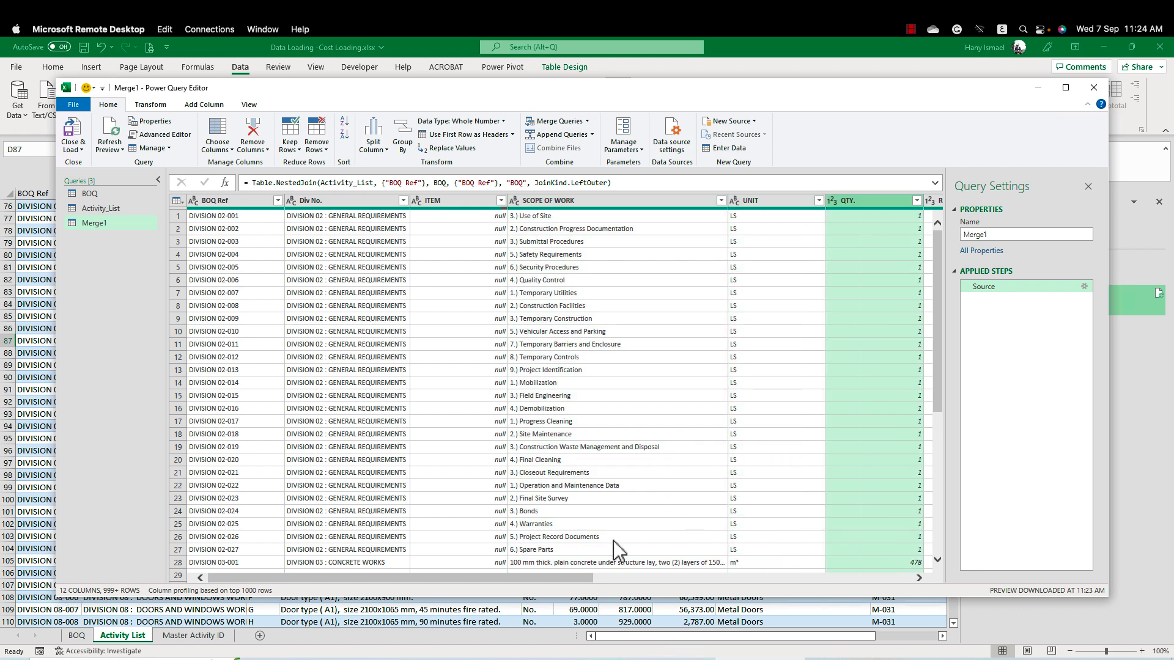
left_click_drag(552, 581, 668, 578)
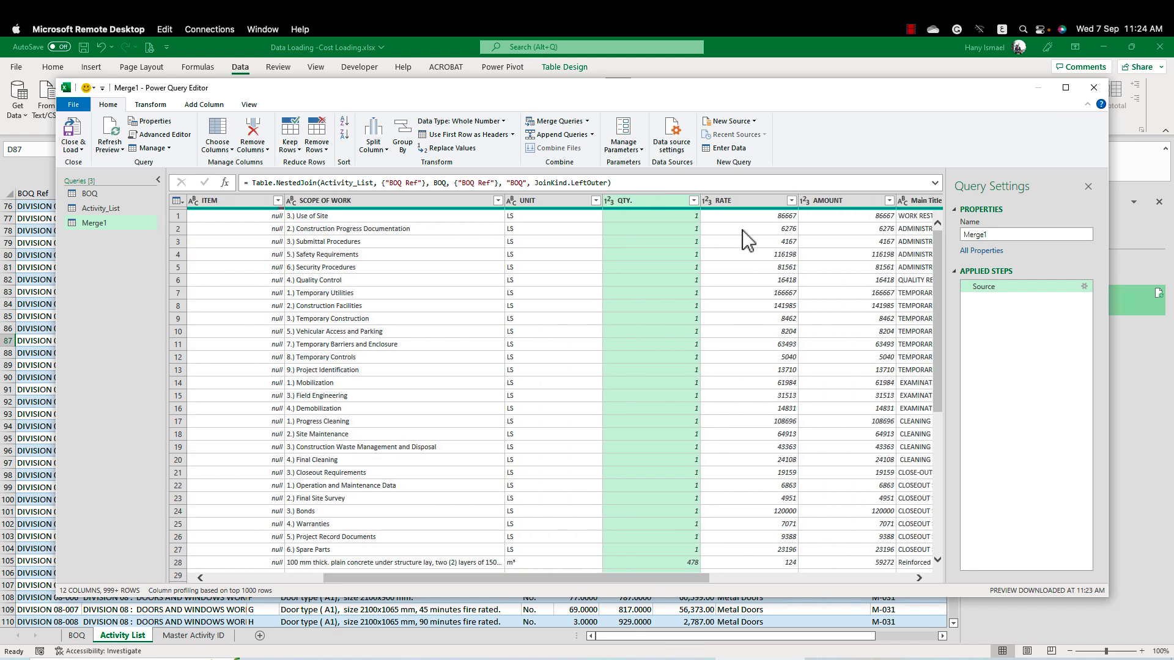
left_click(860, 202)
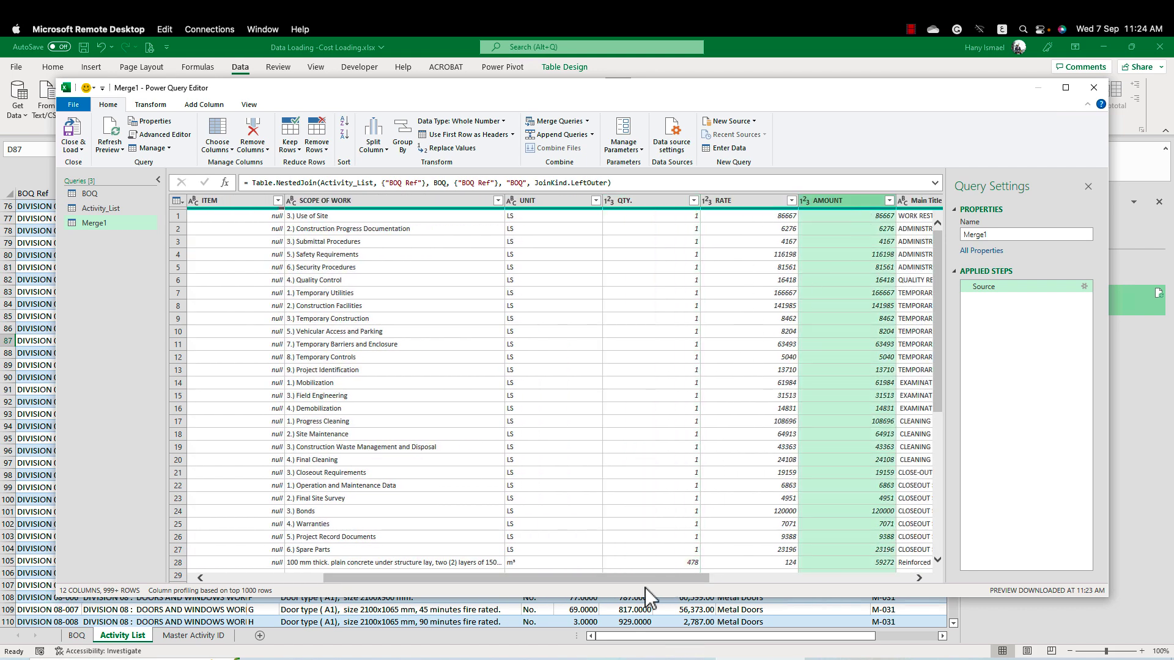
left_click_drag(649, 578, 901, 577)
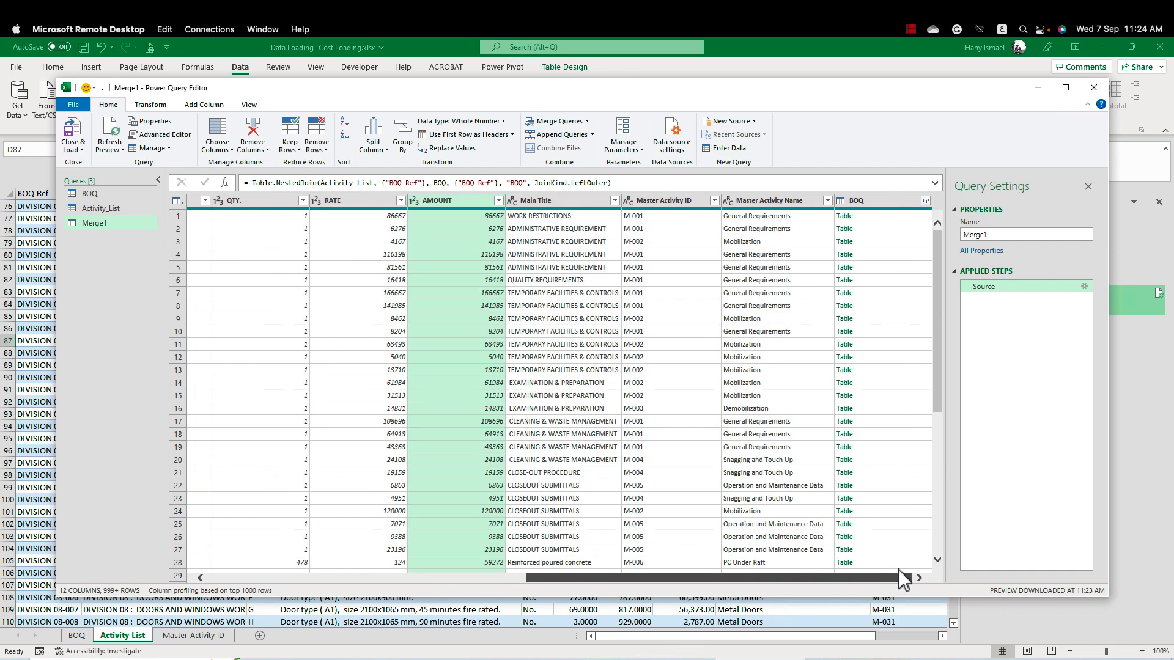
left_click(676, 202)
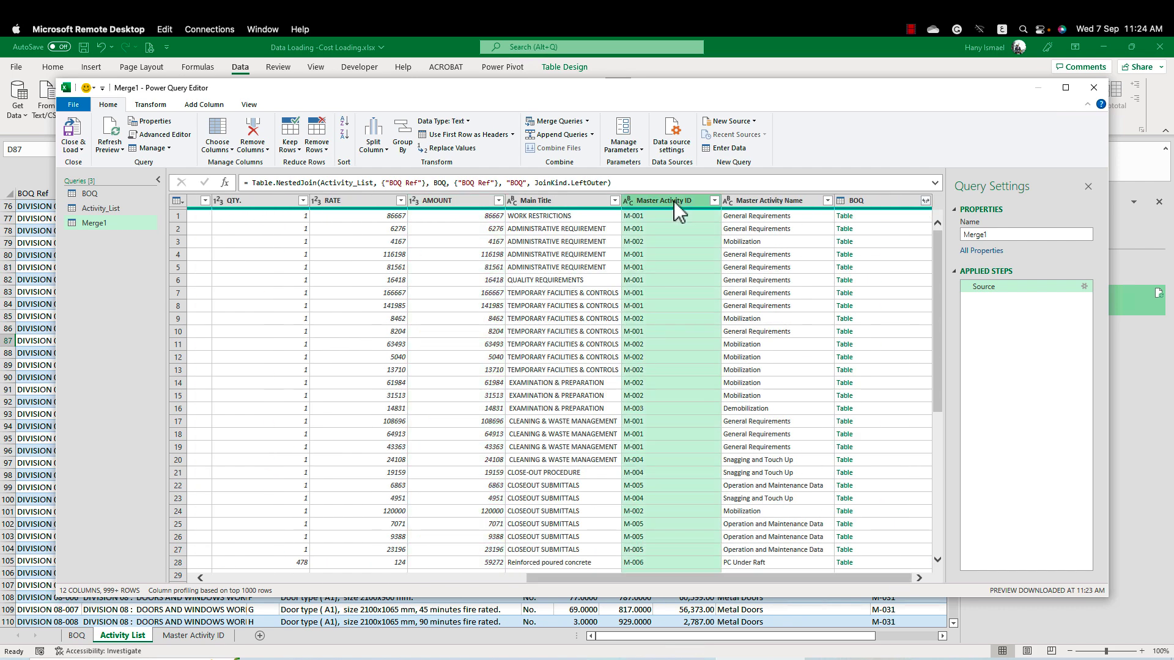
left_click(795, 203)
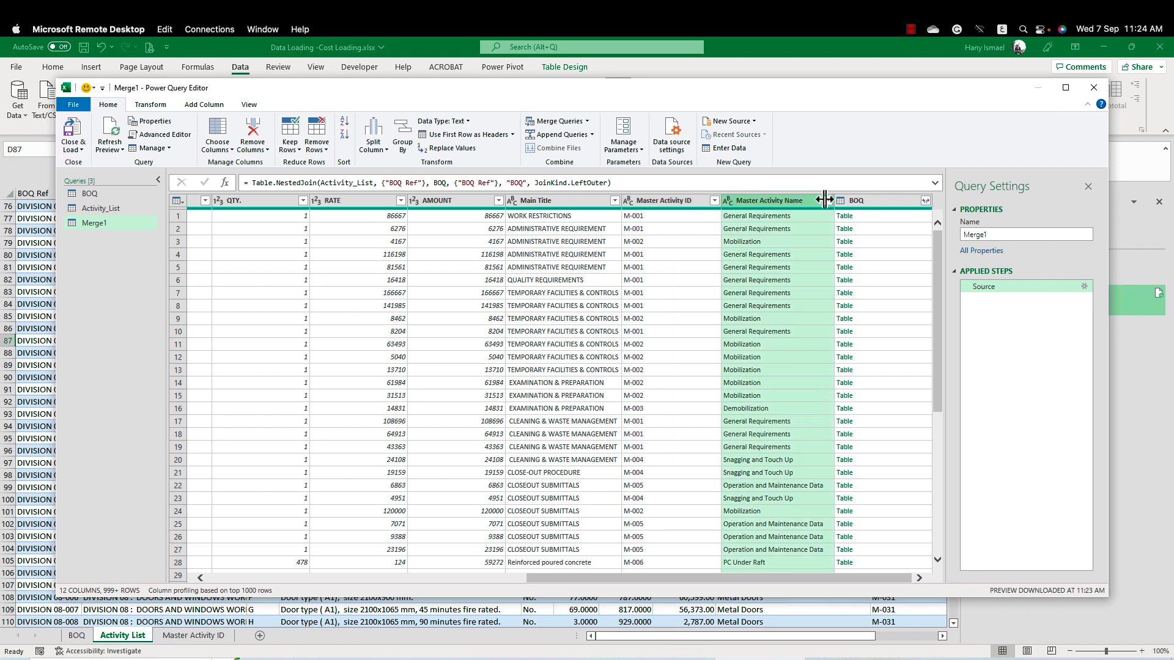
Expand the BOQ column and select BOQ.BOQ Ref, Div No., ITEM and SCOPE OF WORK
left_click(925, 200)
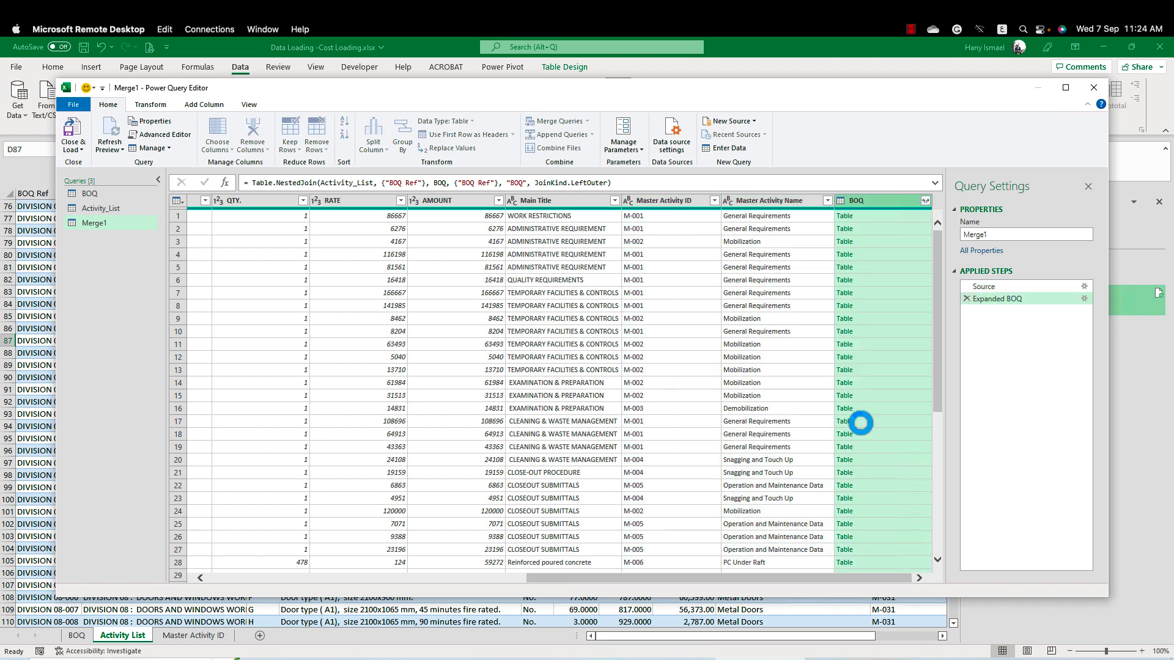
left_click_drag(532, 577, 618, 576)
left_click(547, 201)
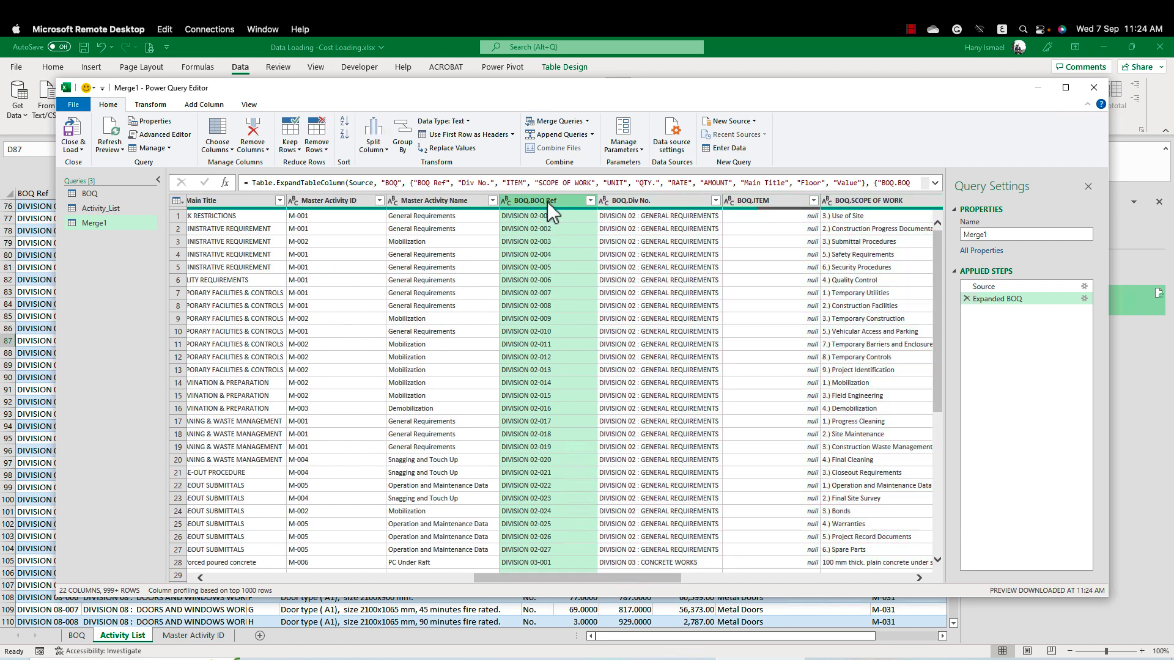
left_click(648, 202, "ctrl")
left_click(764, 202, "ctrl")
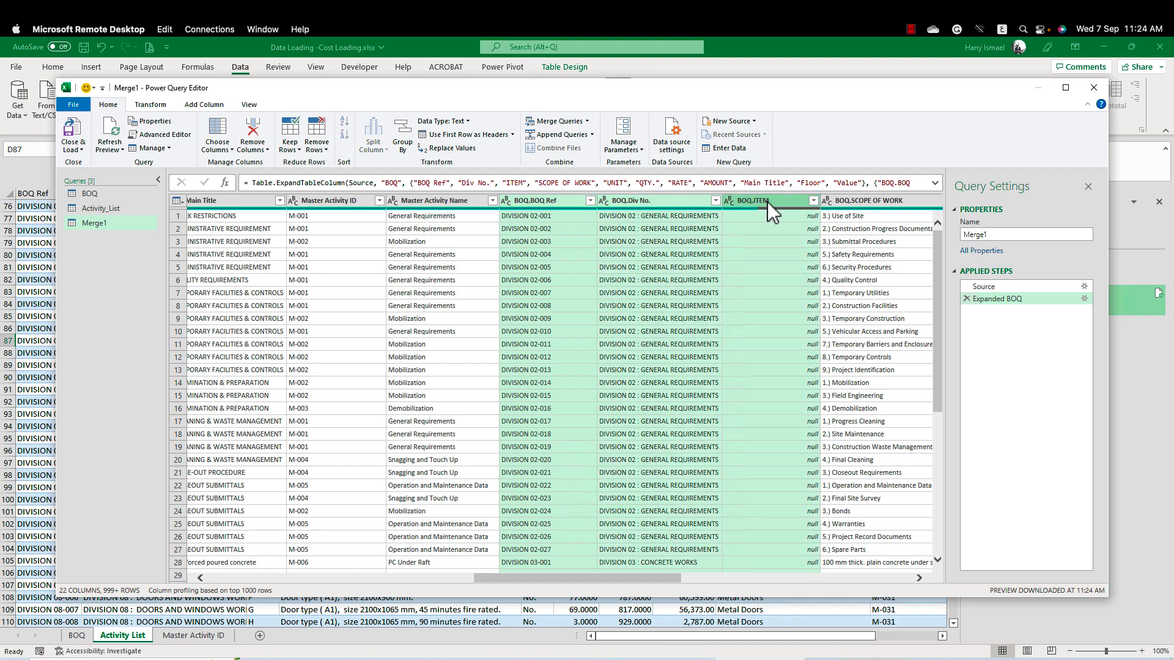
left_click(881, 202, "ctrl")
Also select BOQ.Main Title, AMOUNT, RATE, QTY. and UNIT, and remove all selected columns
left_click_drag(635, 576, 882, 579)
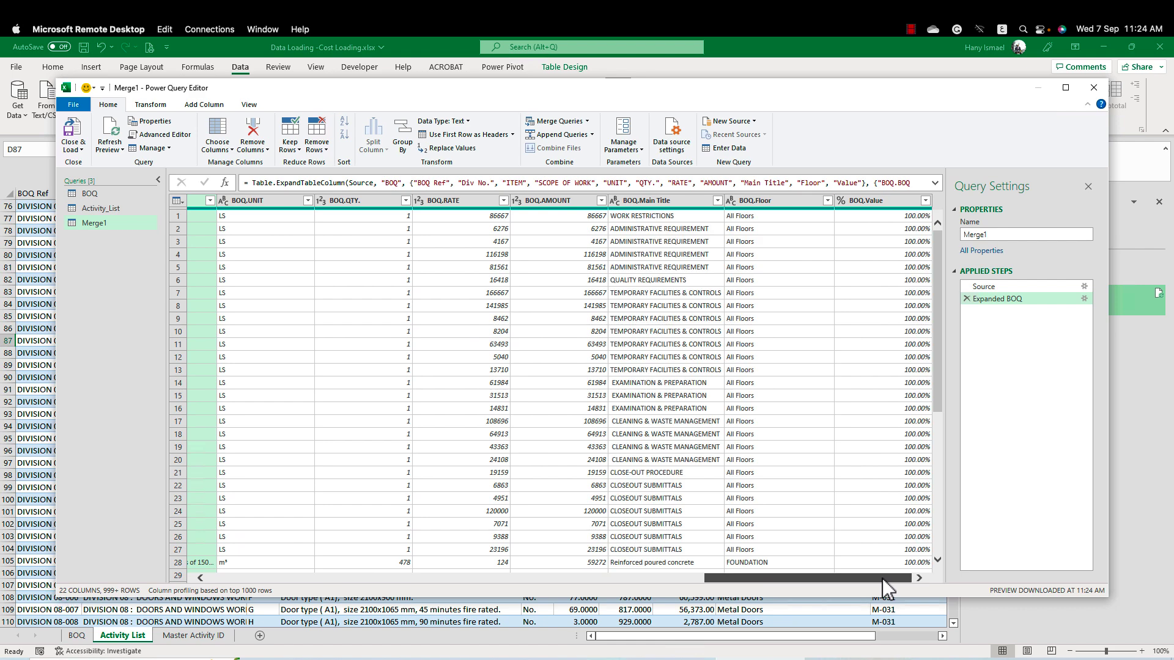
left_click(658, 202, "ctrl")
left_click(558, 201, "ctrl")
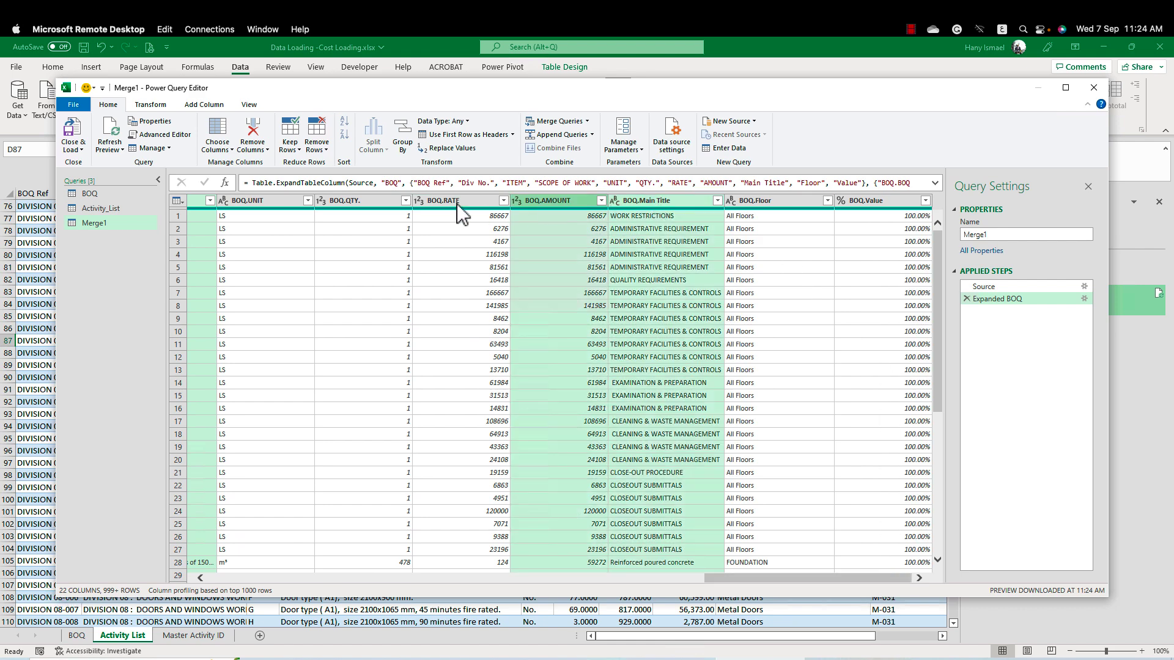
left_click(458, 201, "ctrl")
left_click(363, 201, "ctrl")
left_click(263, 199, "ctrl")
right_click(263, 199)
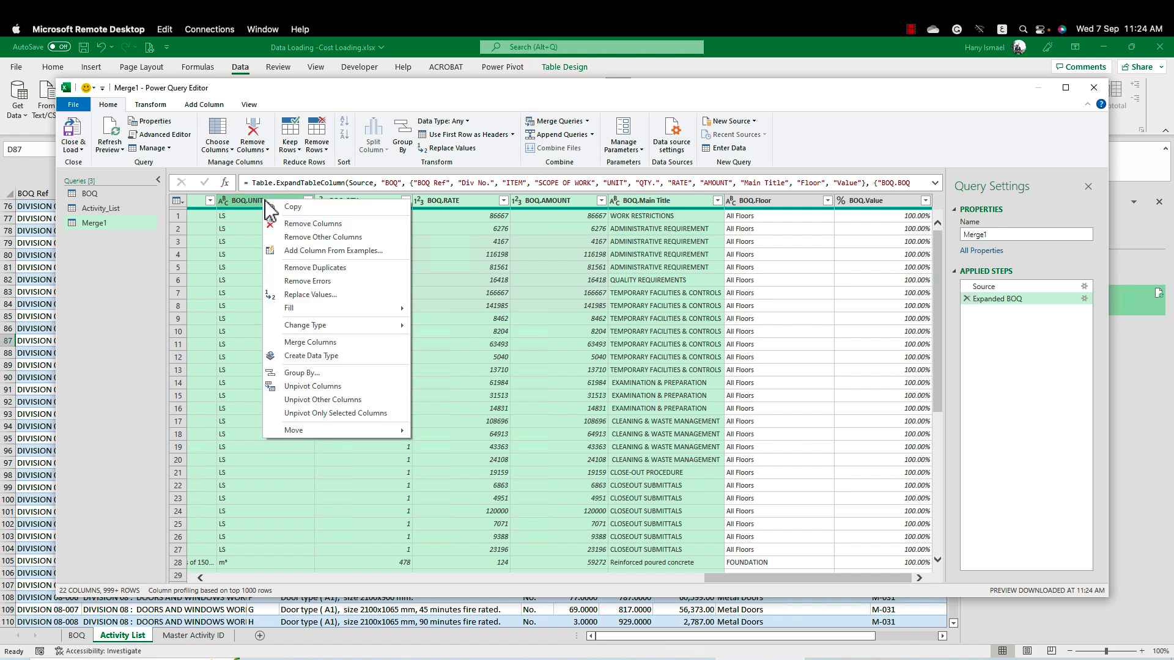
left_click(315, 223)
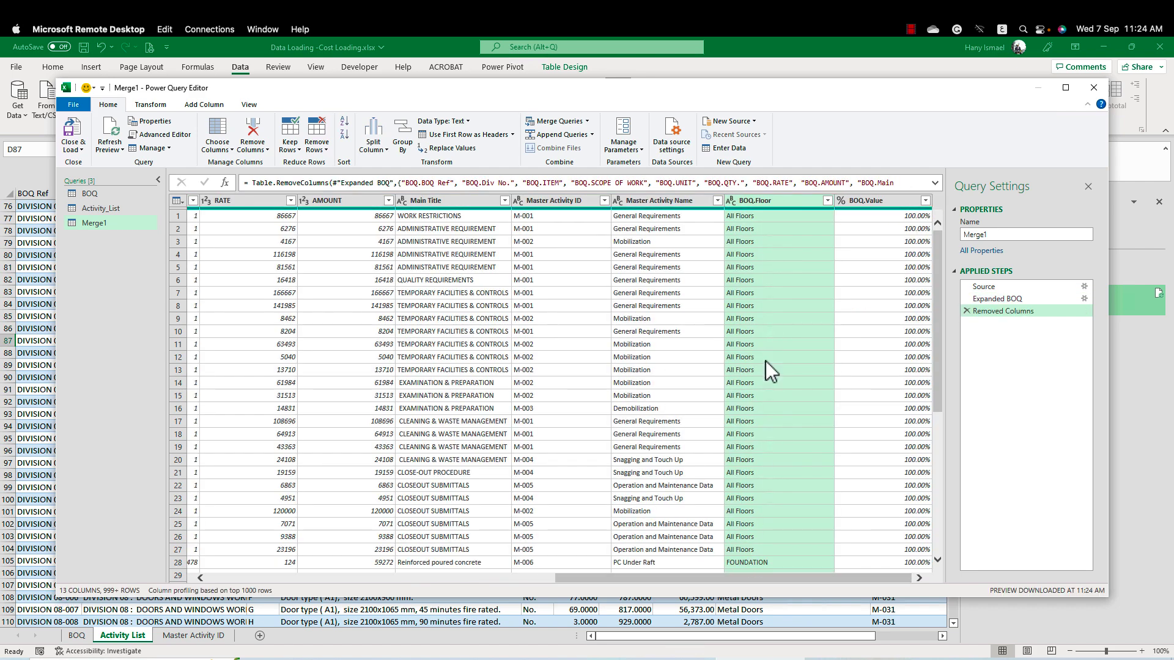
left_click(909, 220)
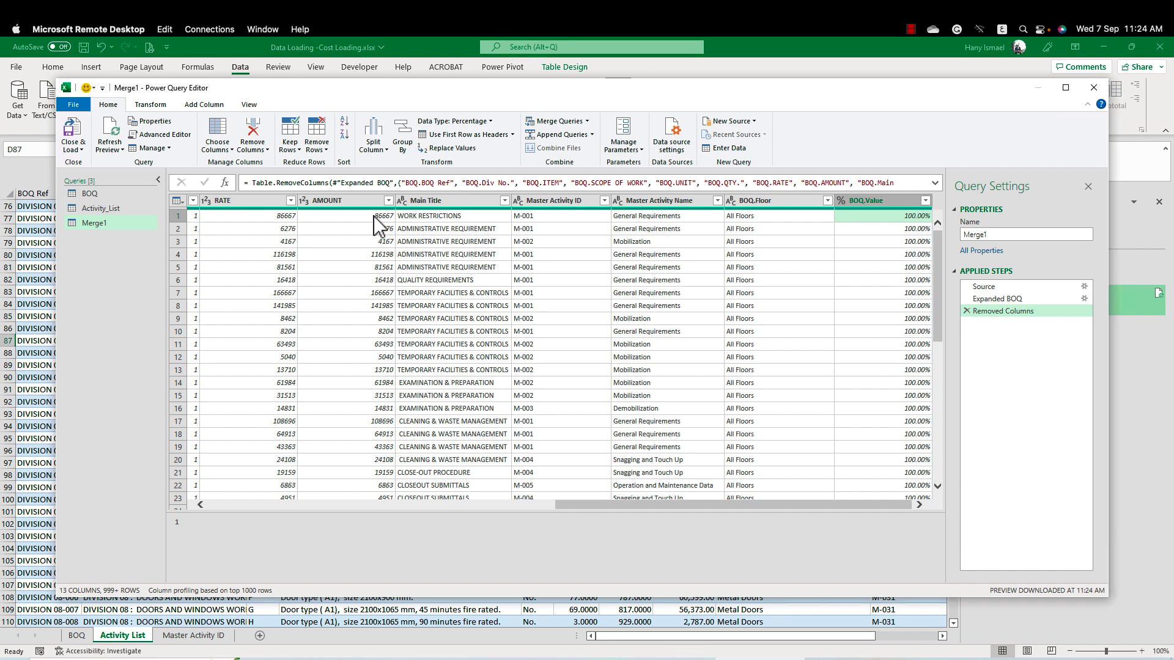
Add a custom column named 'Activity Amount' with the formula [AMOUNT]*[BOQ.Value]
left_click(206, 107)
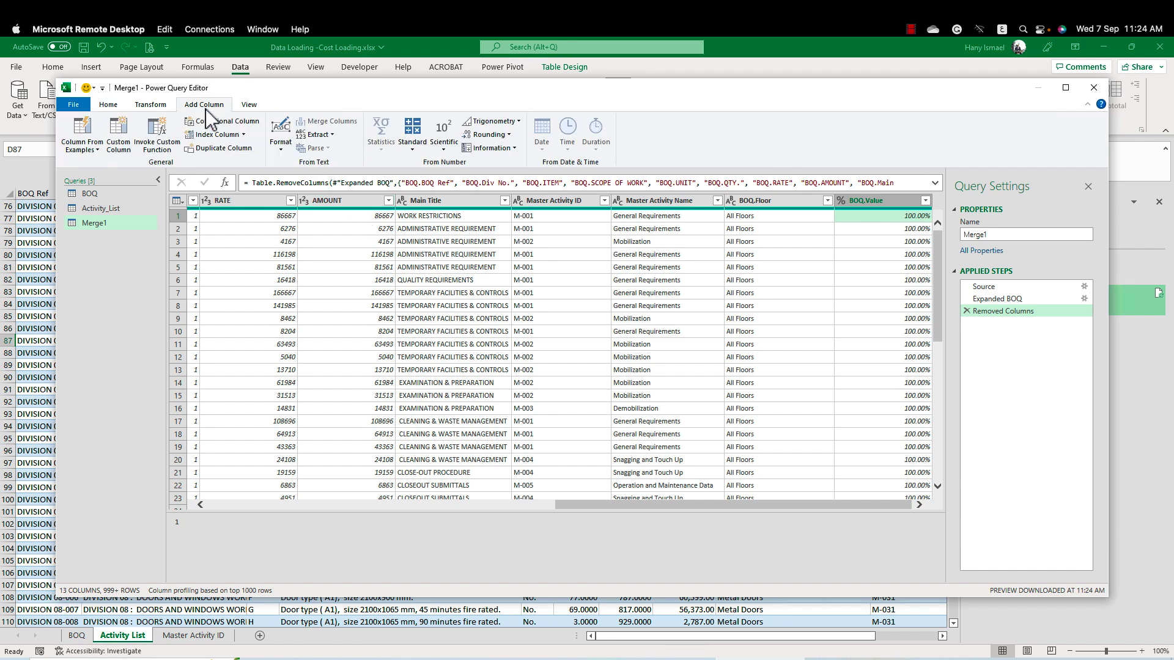
left_click(120, 144)
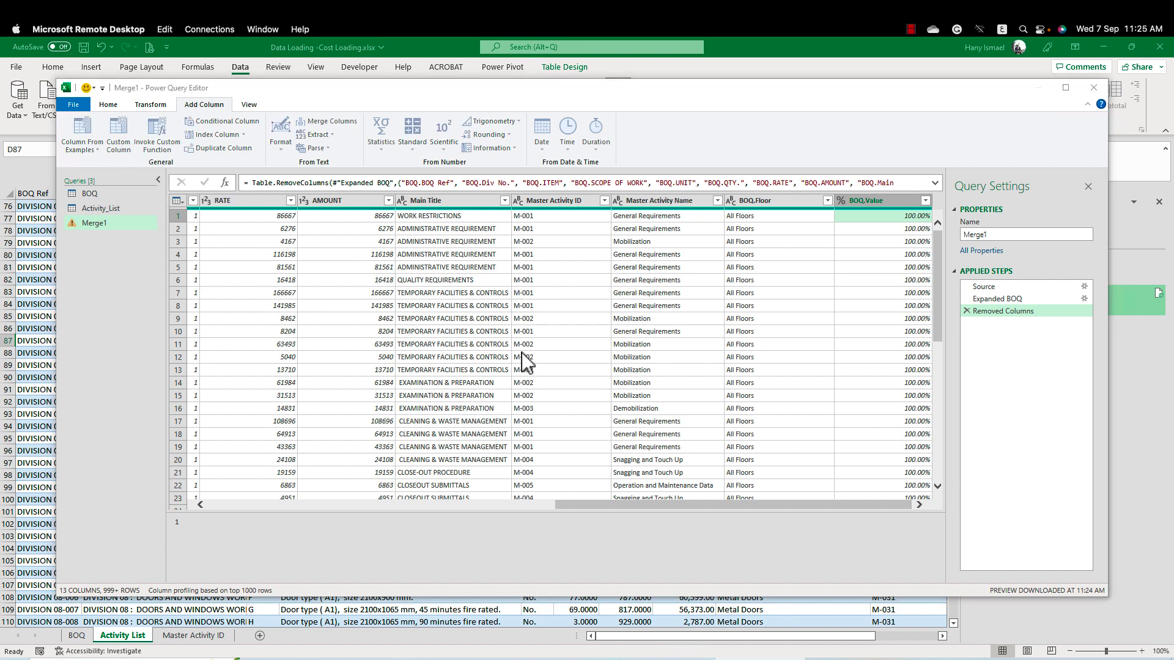
double_click(413, 287)
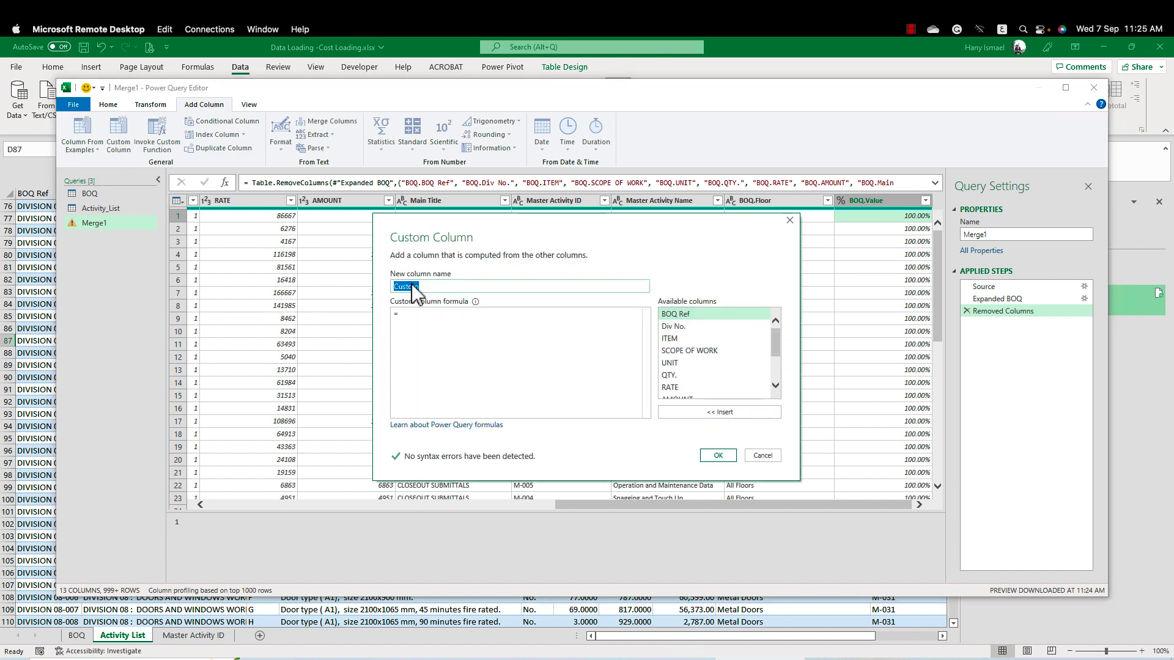
type("Activity Amount")
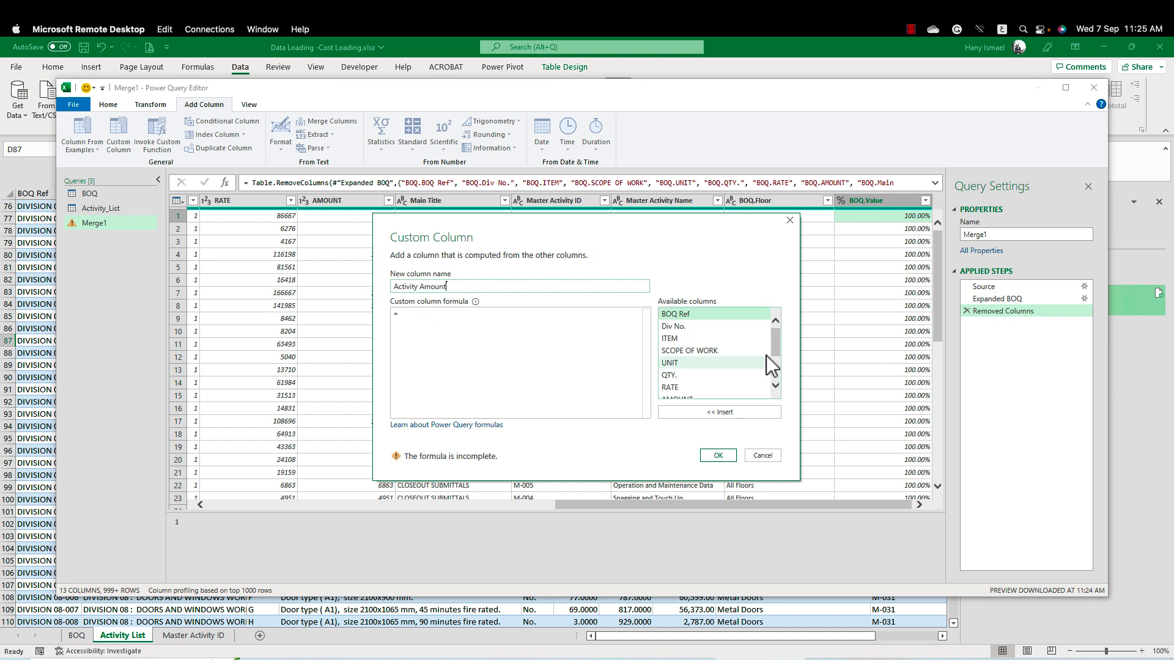
left_click_drag(775, 351, 776, 368)
left_click(695, 344)
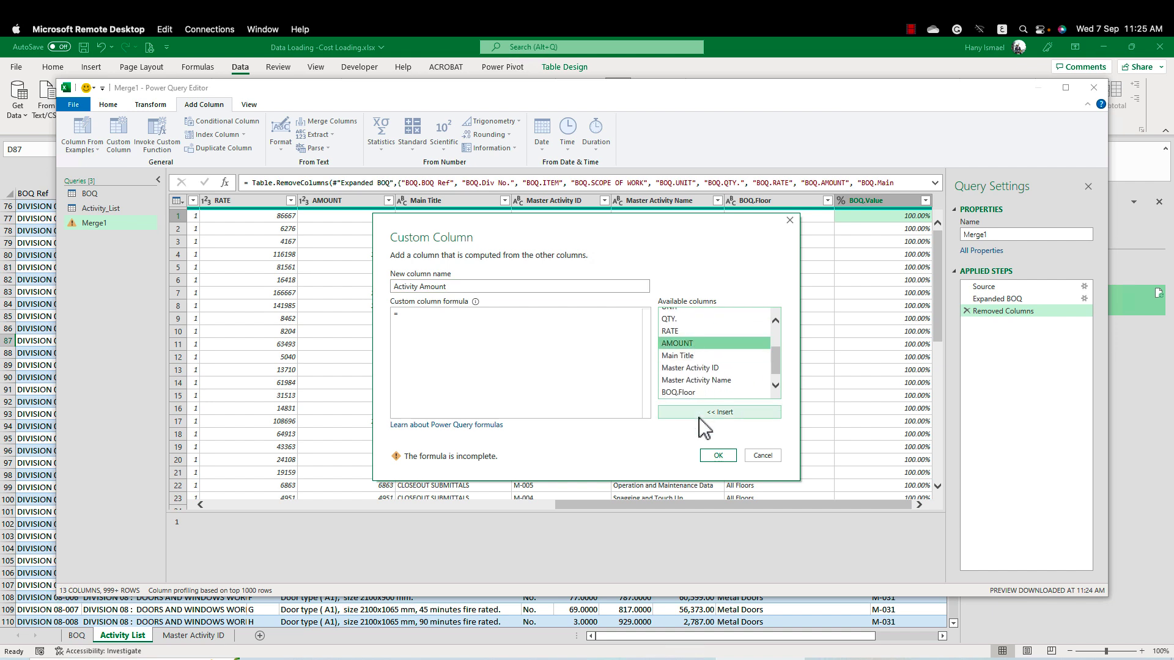
left_click(698, 412)
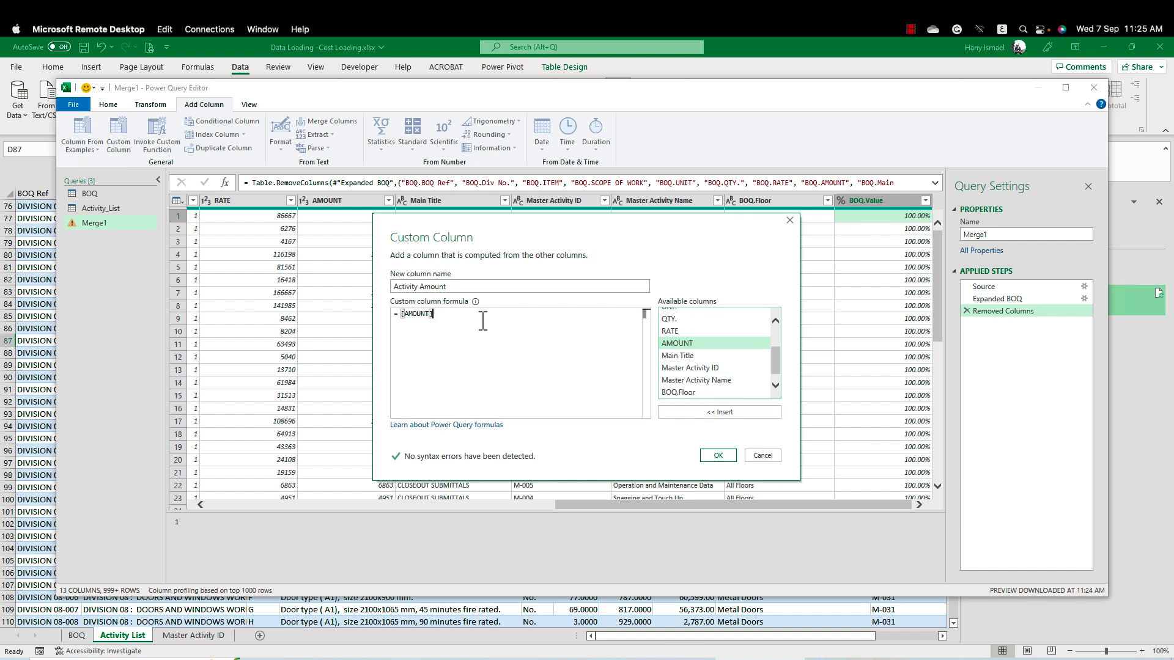
type("*")
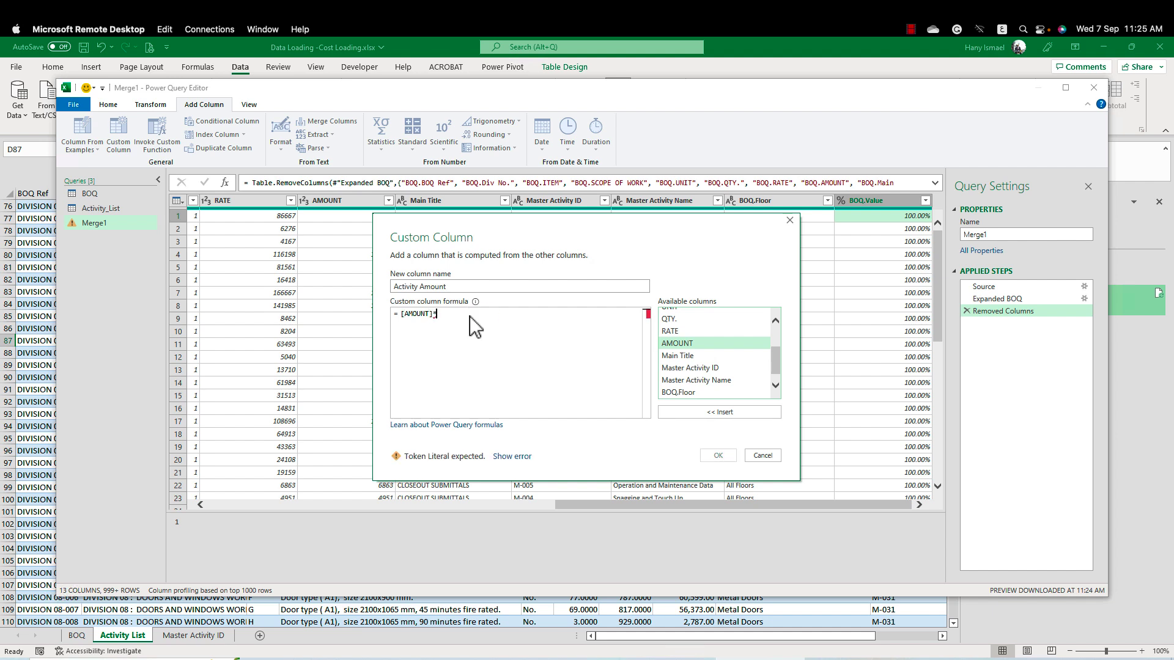
left_click_drag(777, 358, 778, 376)
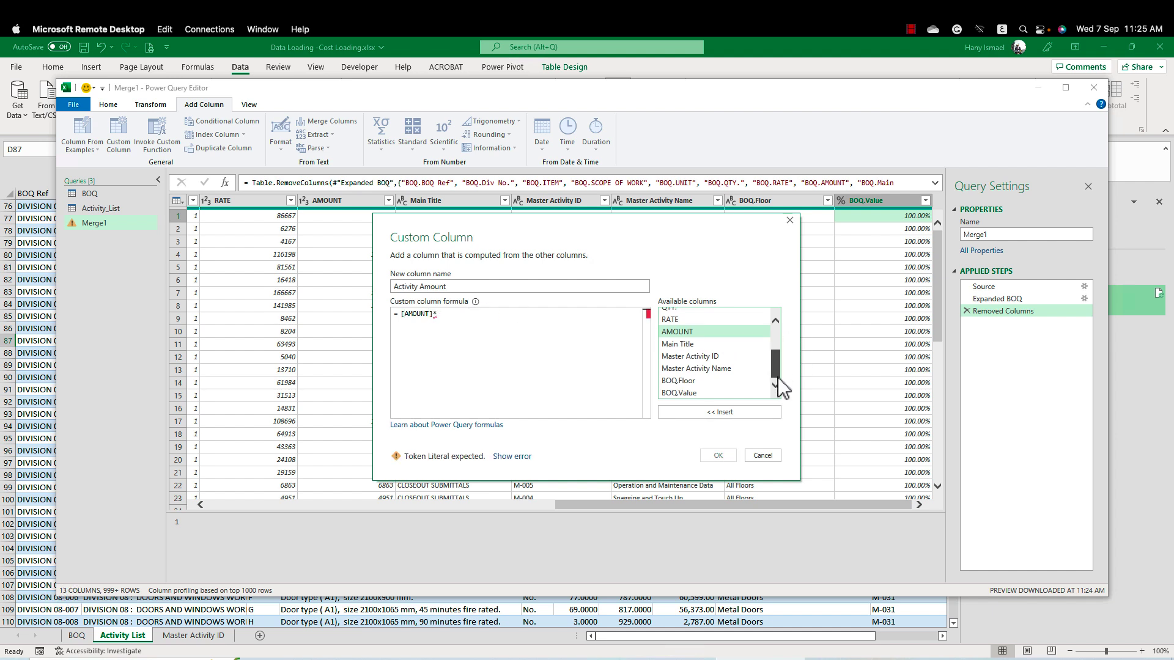
left_click(698, 394)
left_click(697, 414)
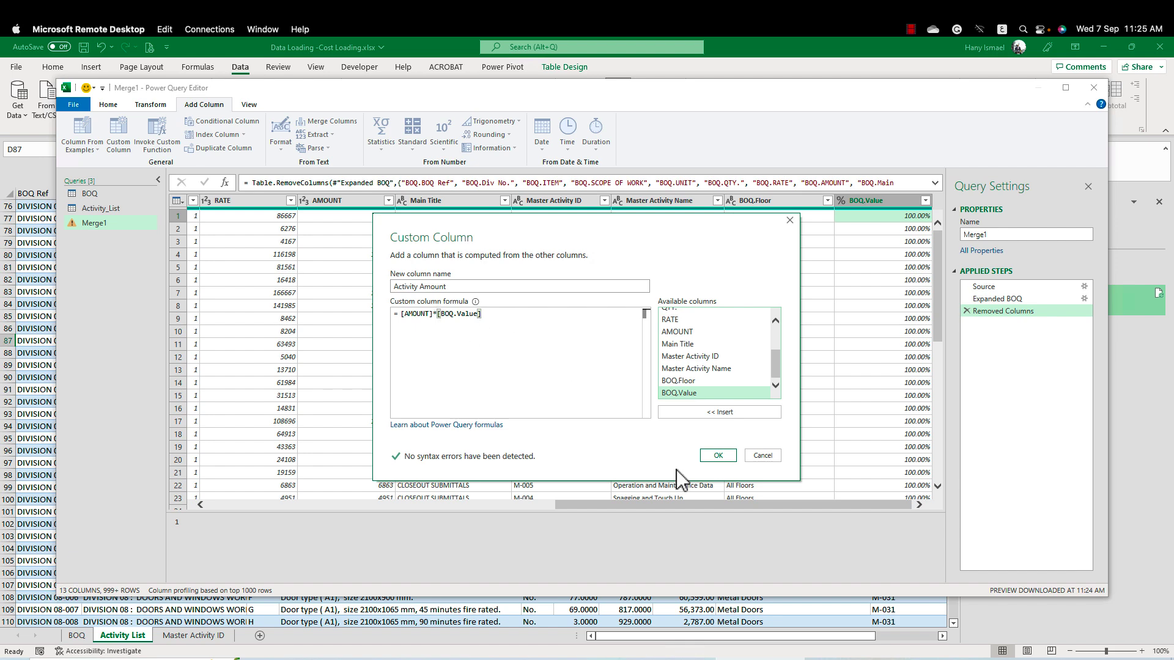
left_click(723, 456)
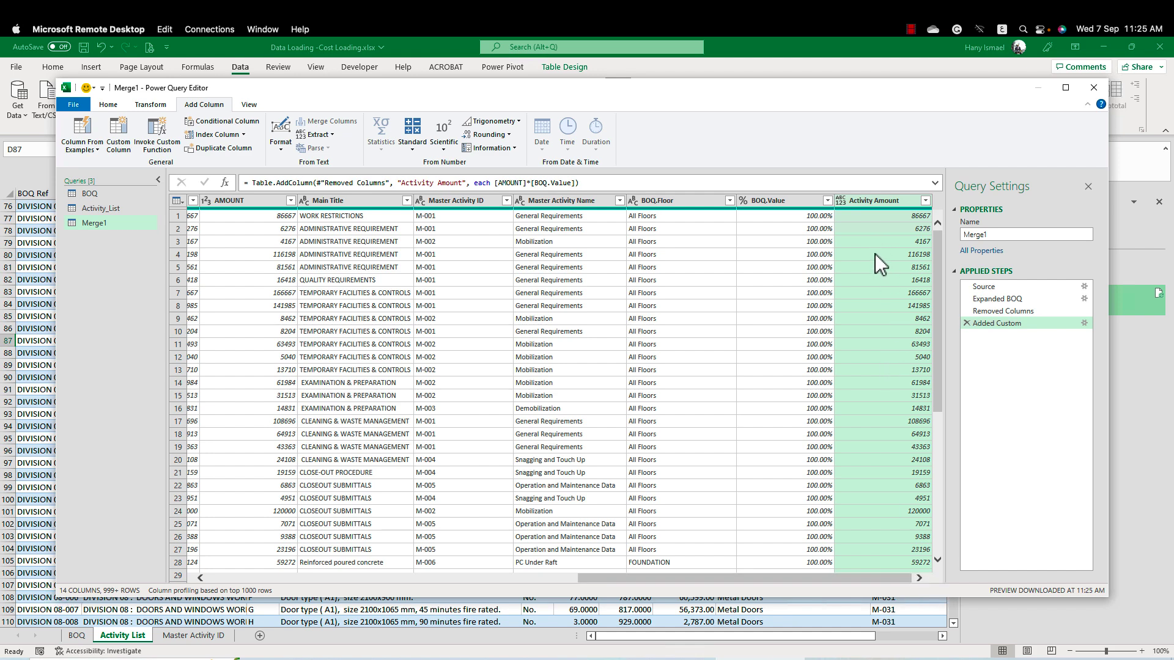
left_click(443, 219)
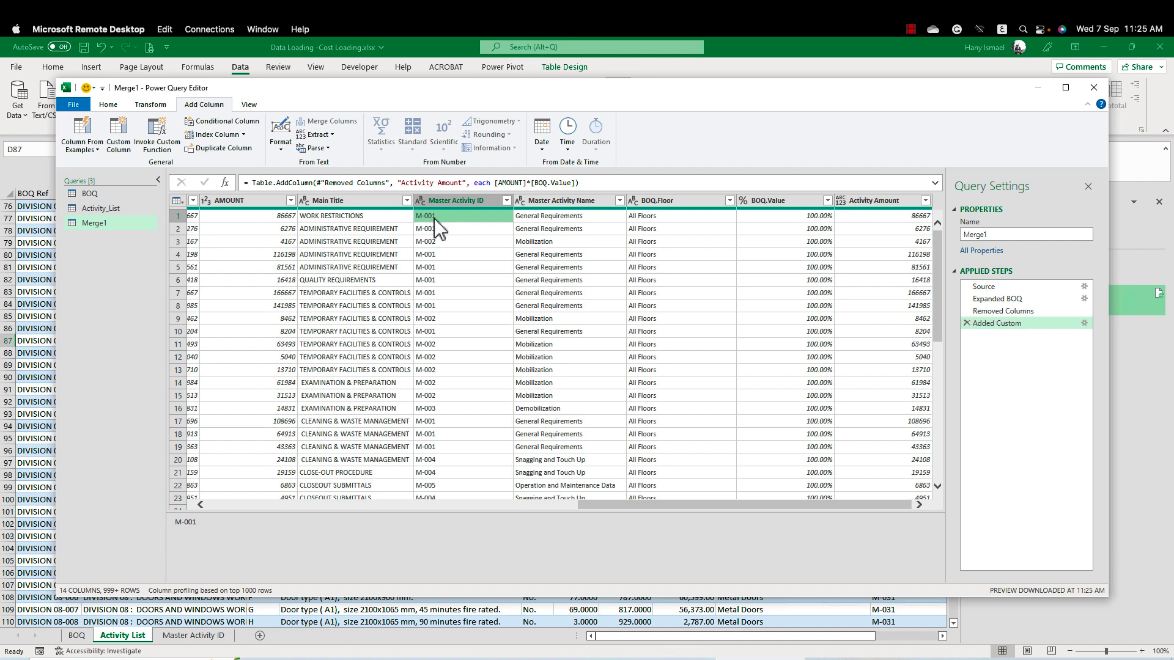
left_click(643, 217)
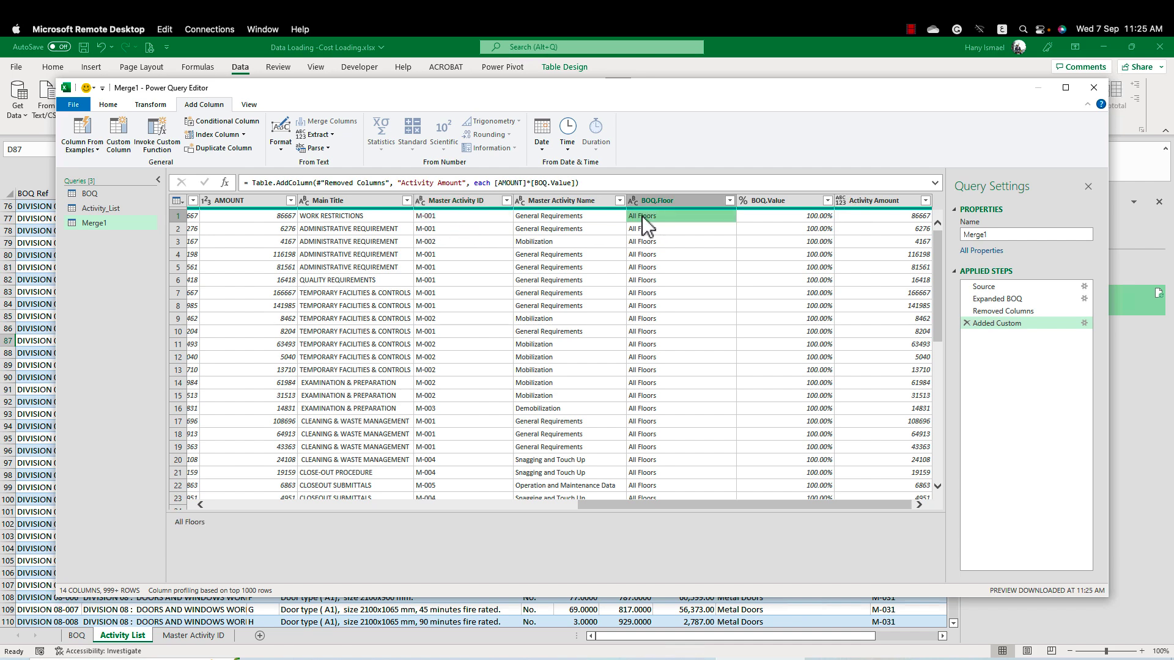
left_click(454, 218)
left_click(660, 218)
left_click(490, 219)
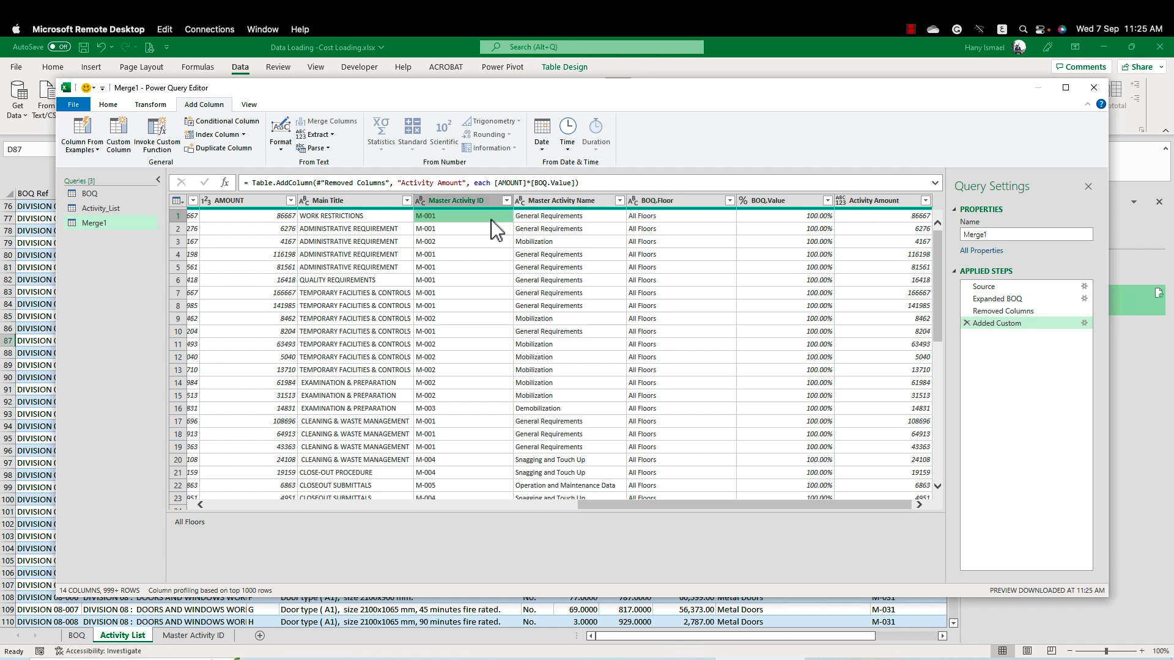
left_click(655, 215)
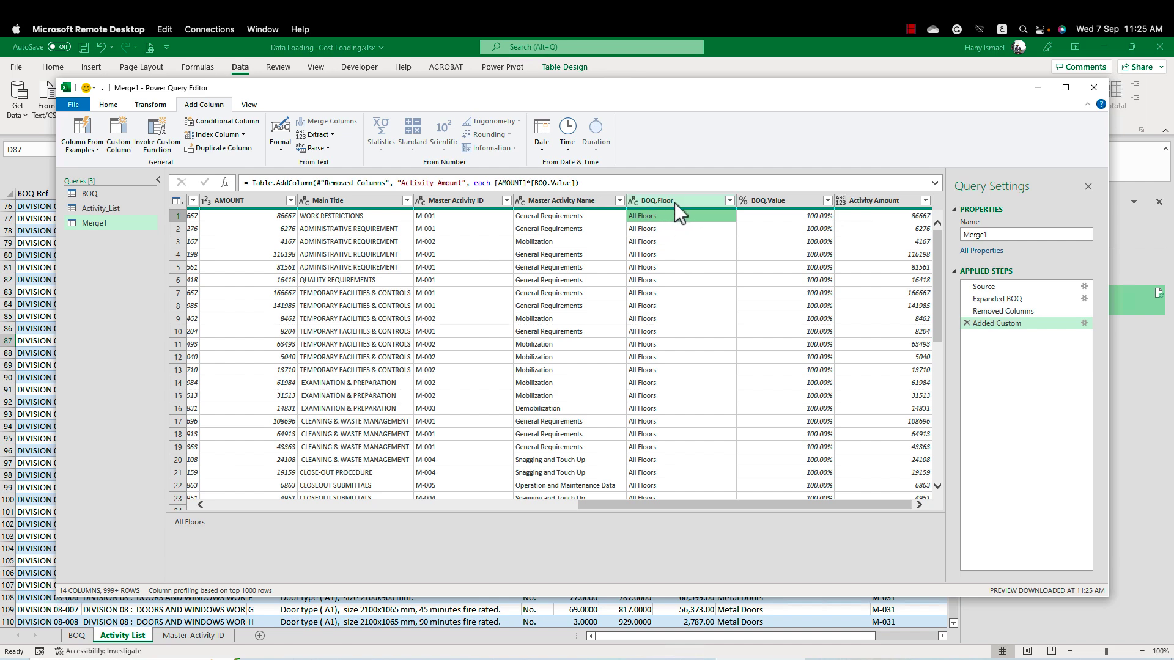
Replace the BOQ.Floor values All Floors with AL and FOUNDATION with FO
right_click(654, 226)
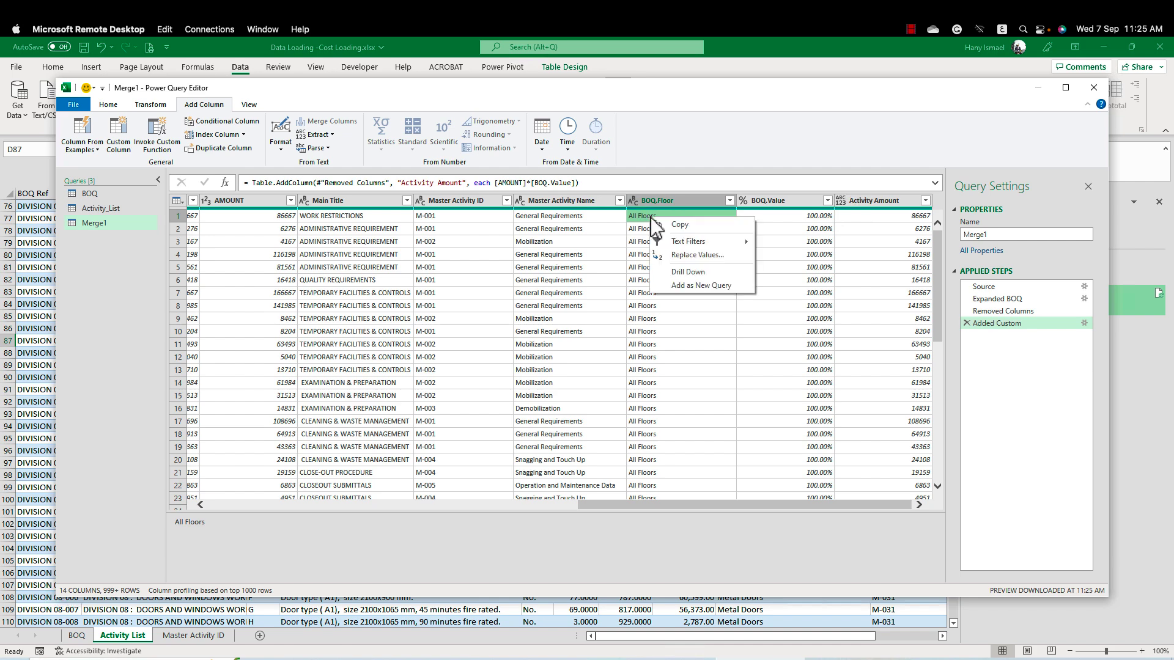
left_click(698, 253)
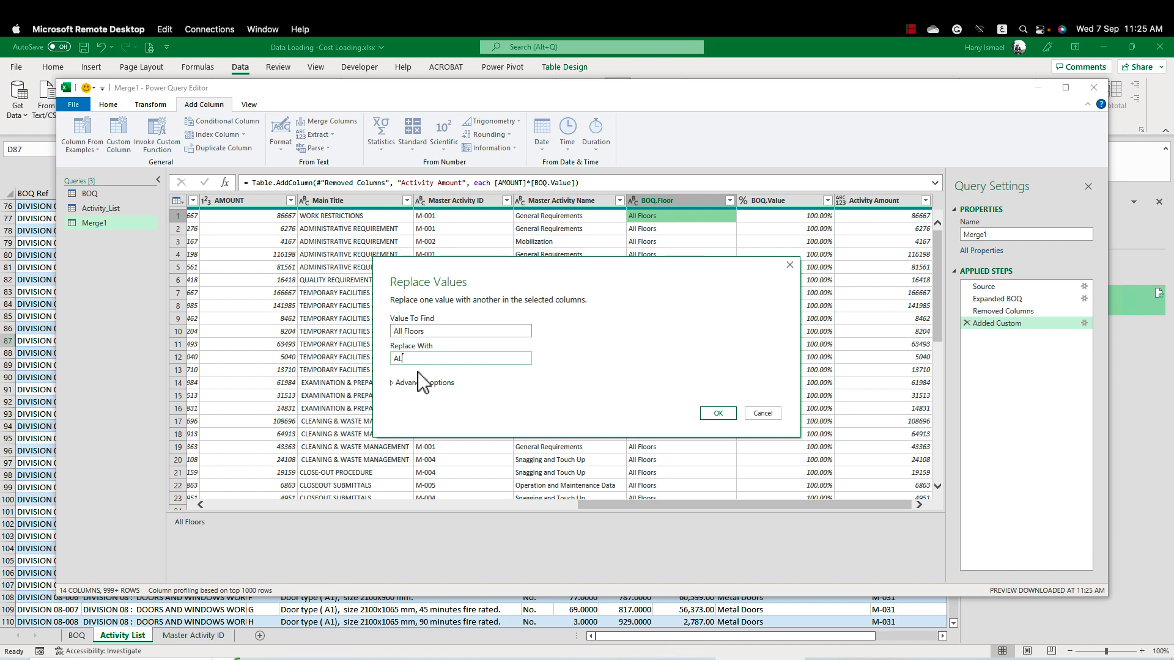
left_click(717, 414)
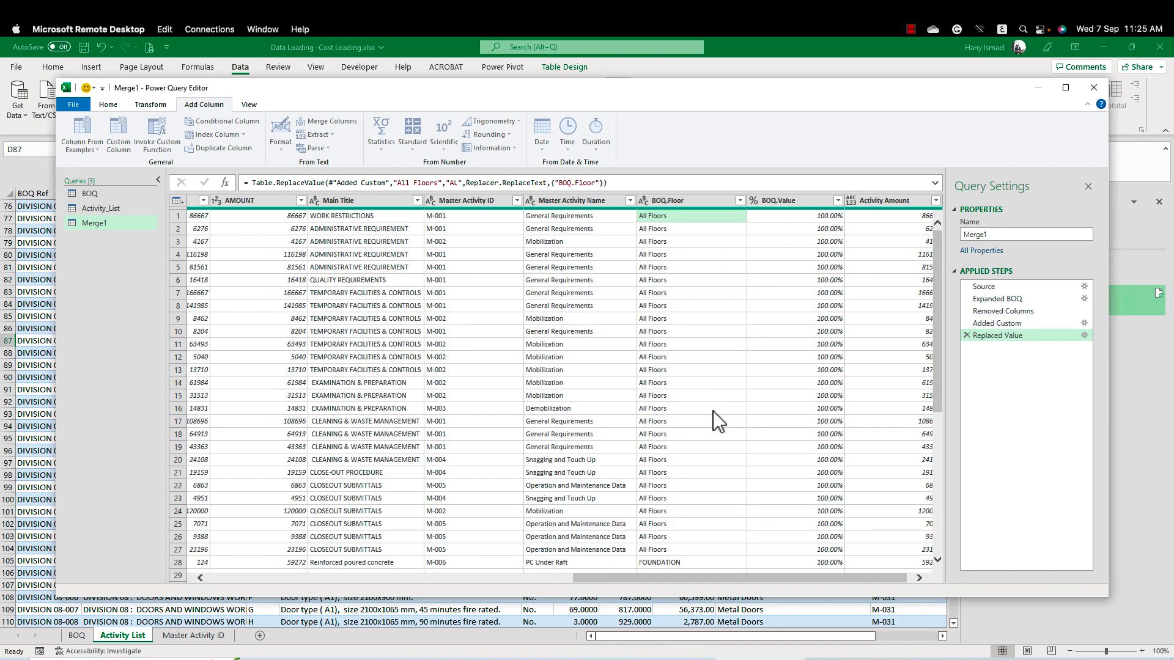
scroll(681, 413, "down", 3)
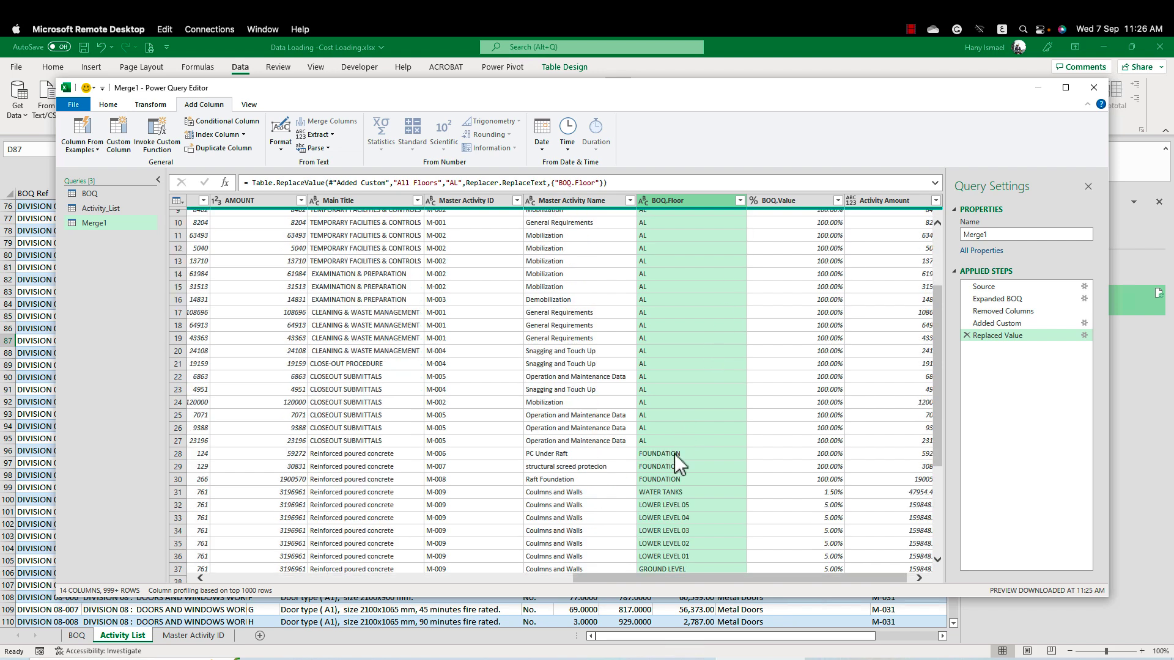
left_click(674, 454)
right_click(675, 456)
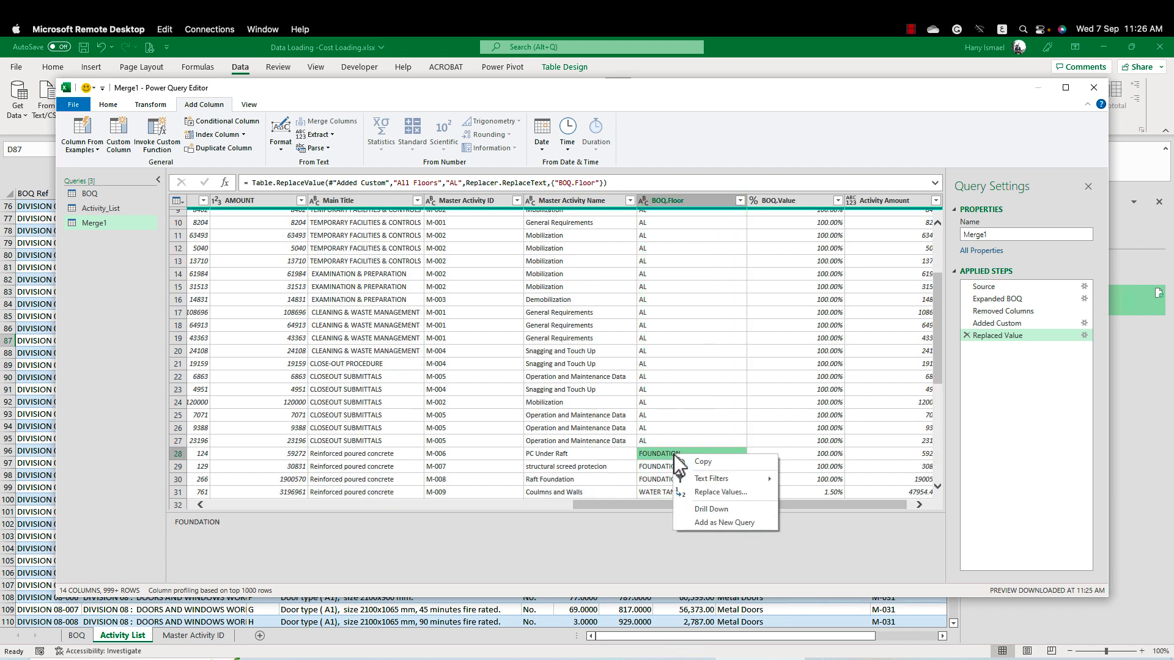
left_click(722, 493)
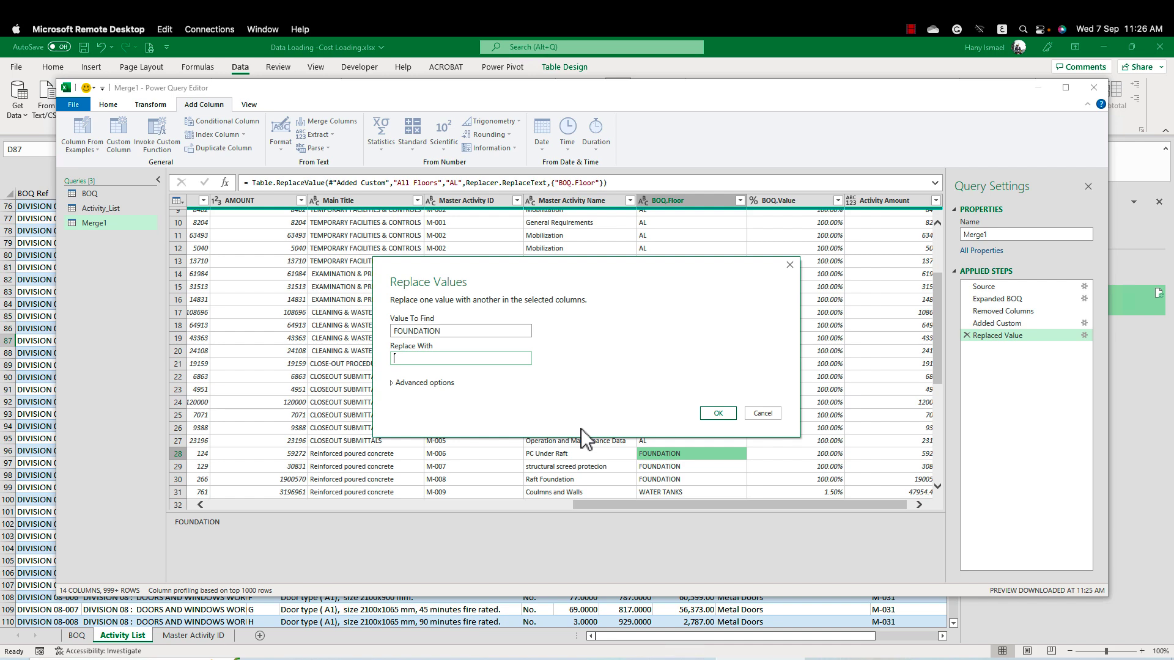
type("FO")
left_click(730, 413)
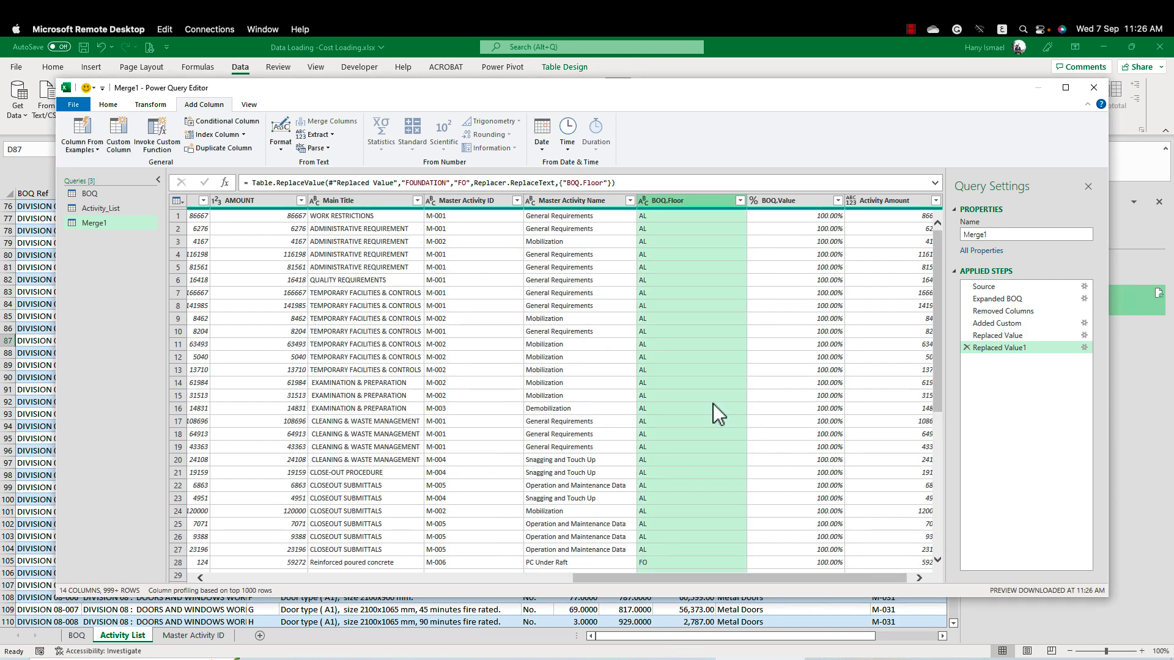
Replace WATER TANKS with WT and LOWER LEVEL 04 with L4 in BOQ.Floor
scroll(713, 403, "down", 7)
left_click(681, 322)
right_click(681, 322)
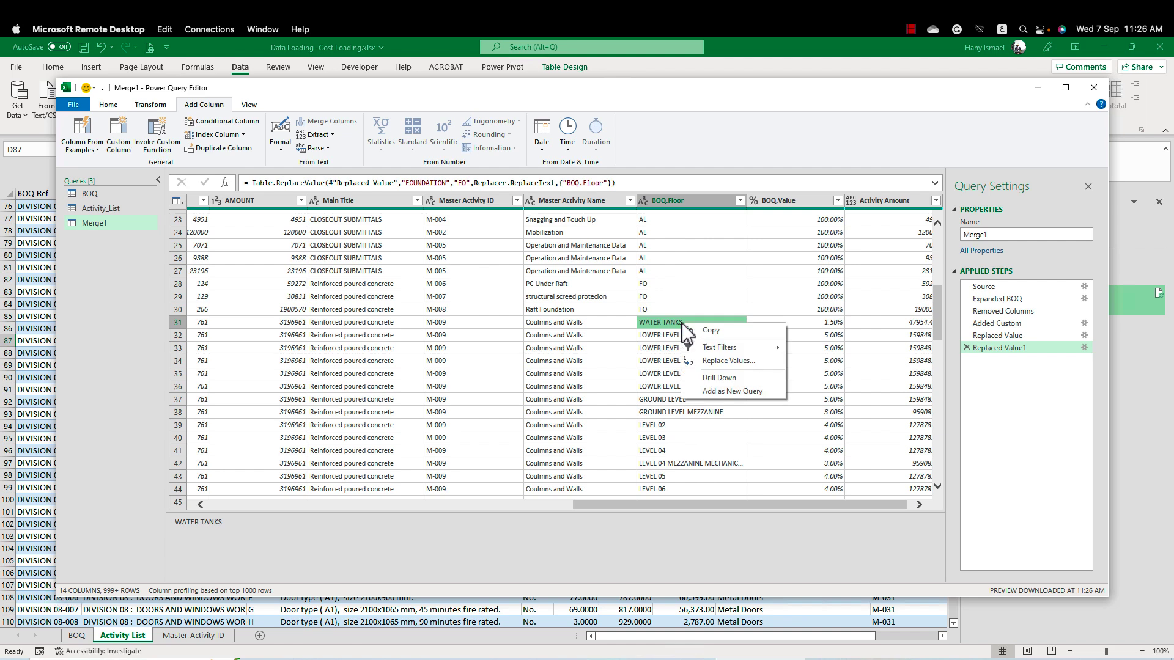
left_click(746, 359)
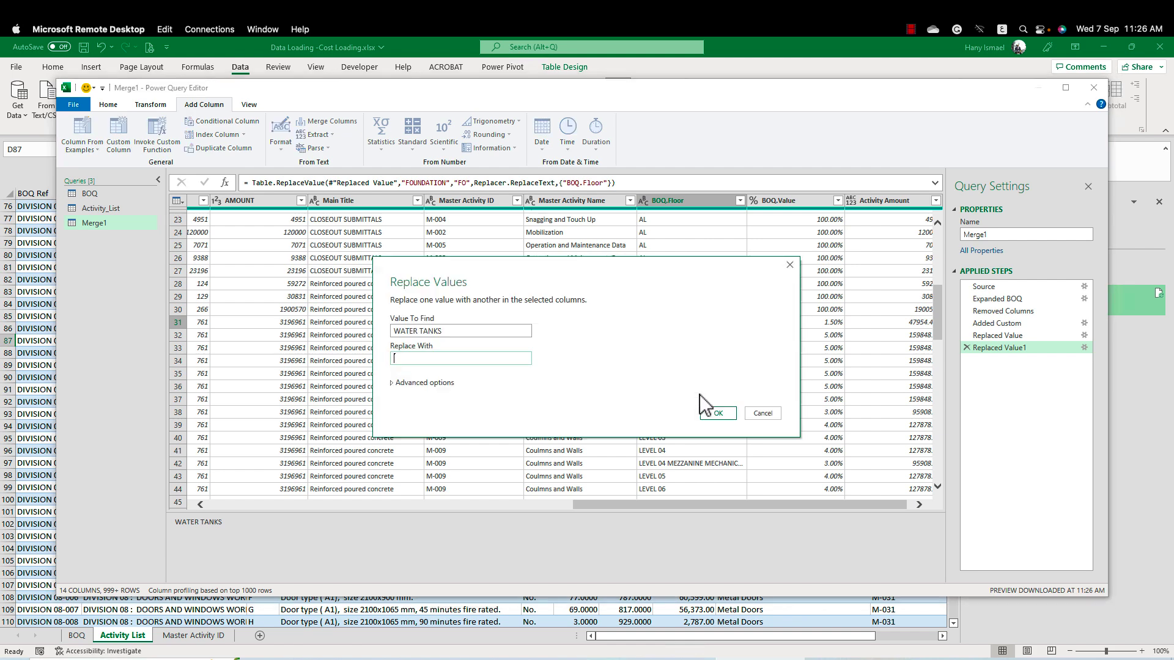
type("WT")
left_click(717, 413)
left_click(689, 350)
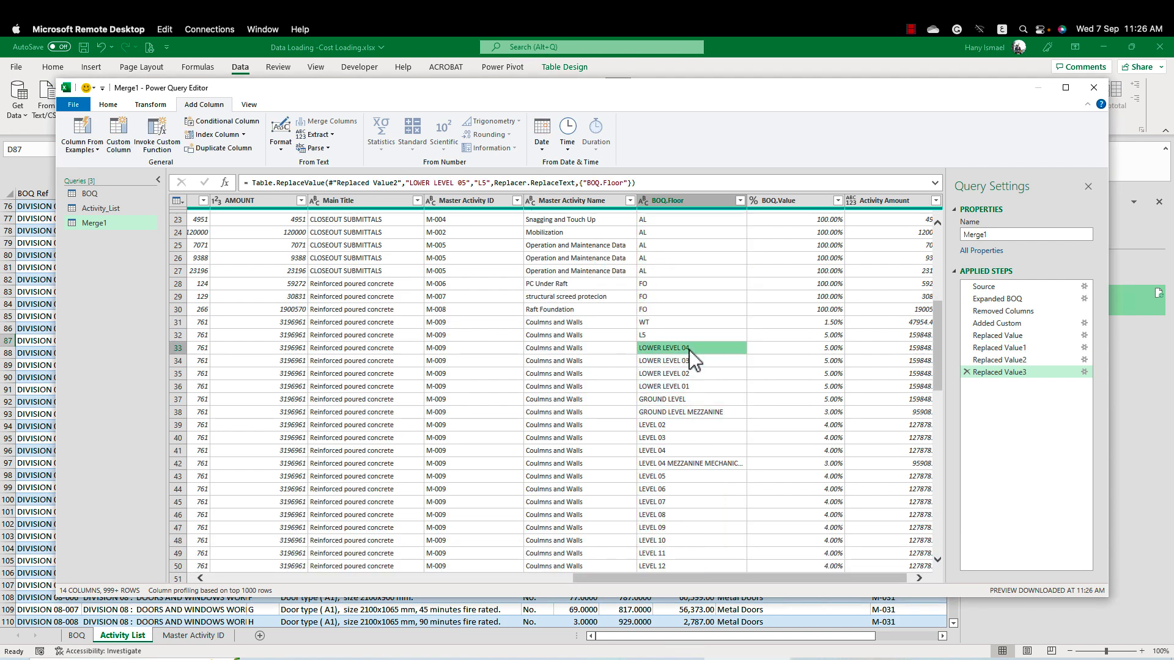
right_click(688, 349)
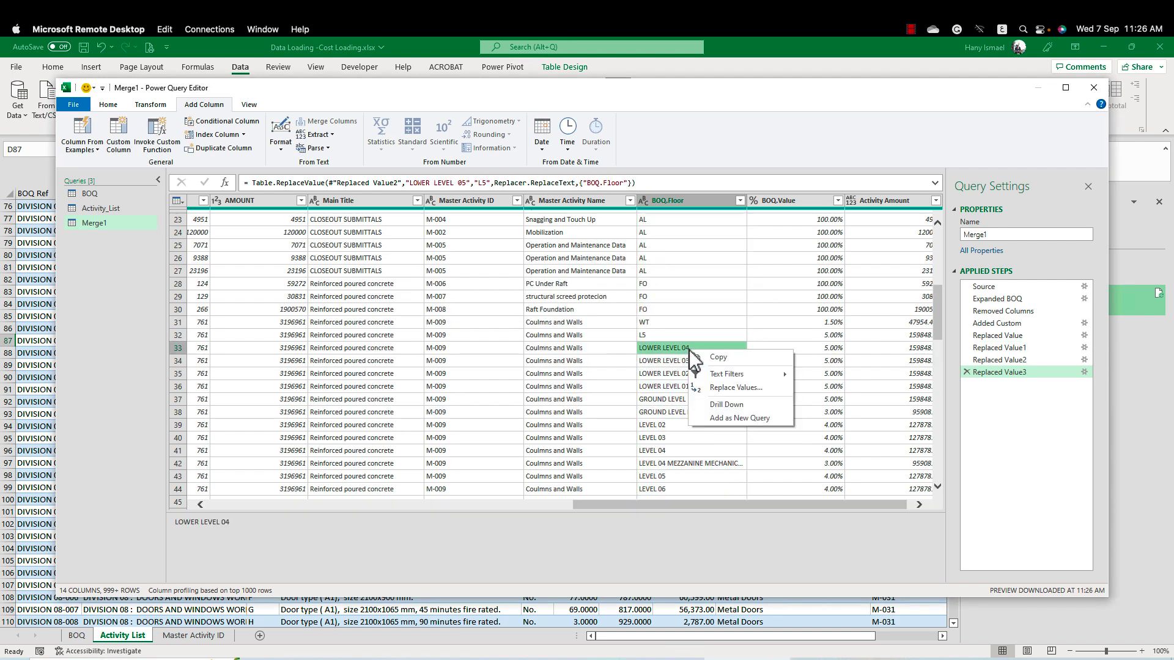
left_click(760, 391)
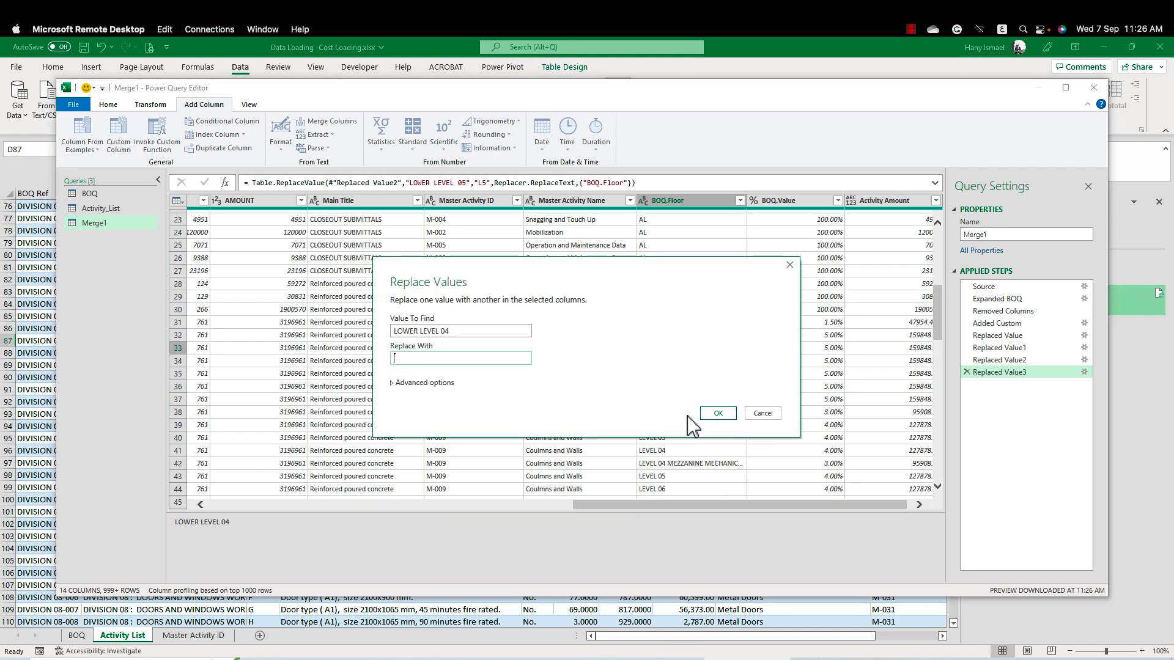
type("L4")
left_click(719, 413)
Replace LOWER LEVEL 03 with L3 and LOWER LEVEL 02 with L2
right_click(681, 362)
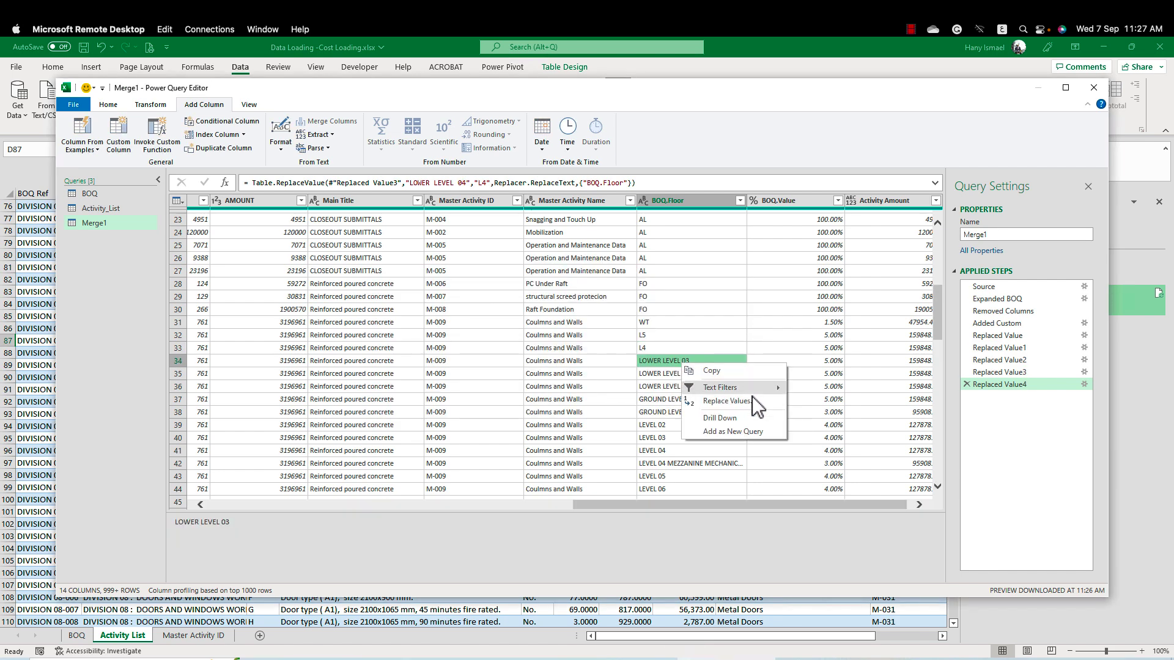
left_click(729, 401)
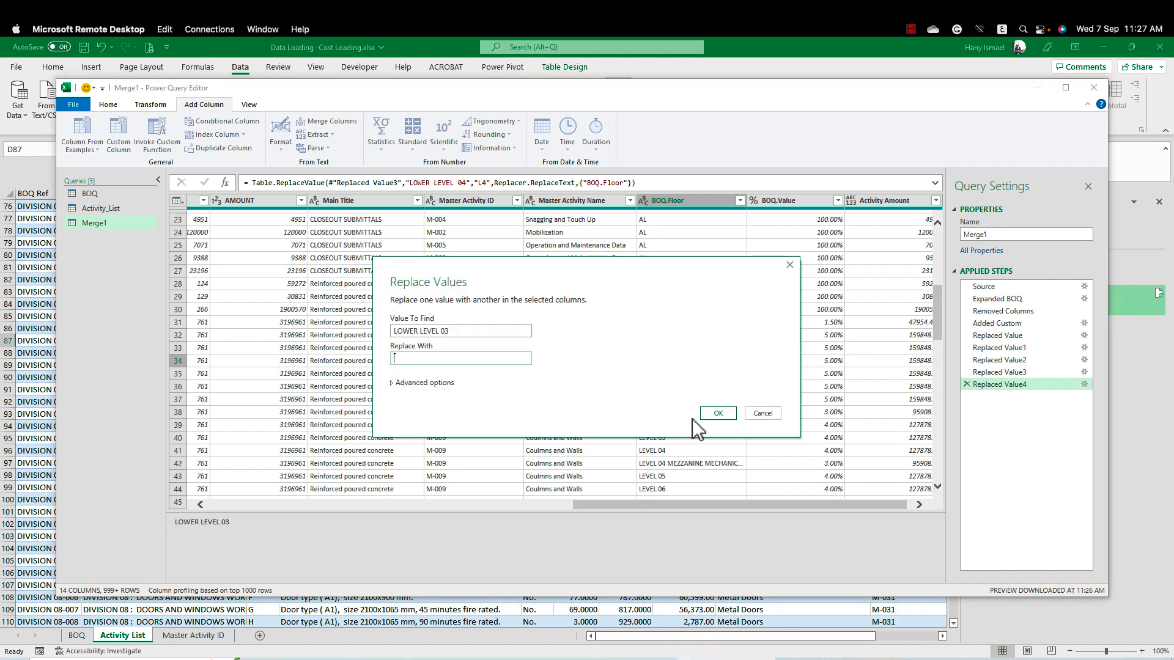
type("L3")
left_click(719, 414)
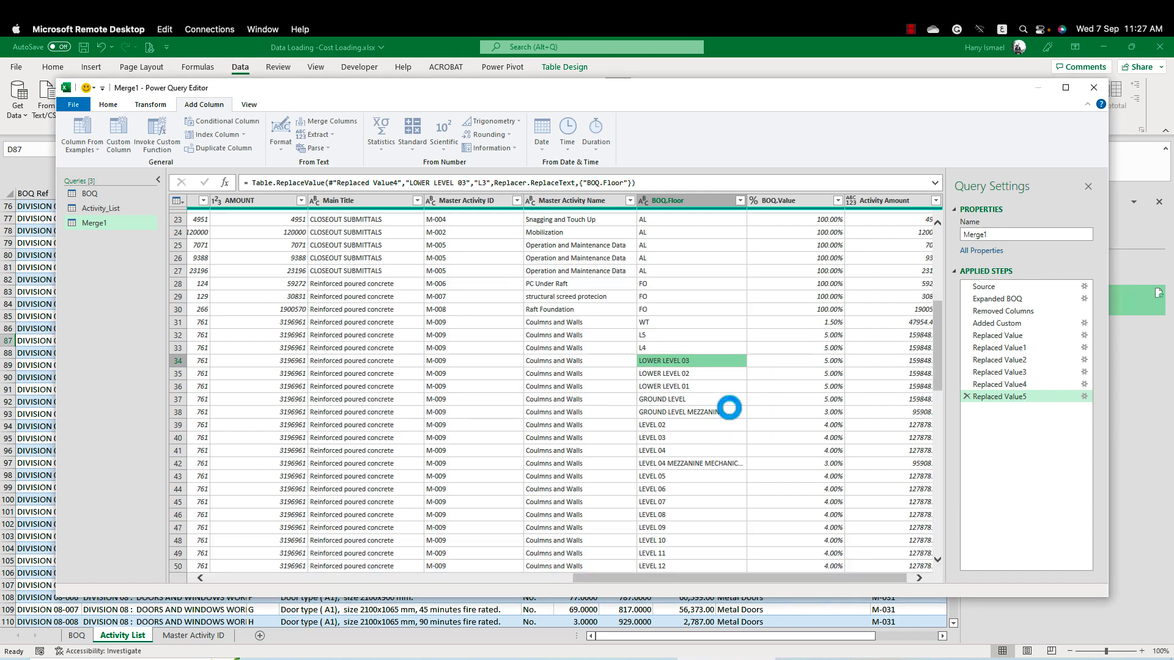
scroll(719, 408, "down", 7)
left_click(684, 374)
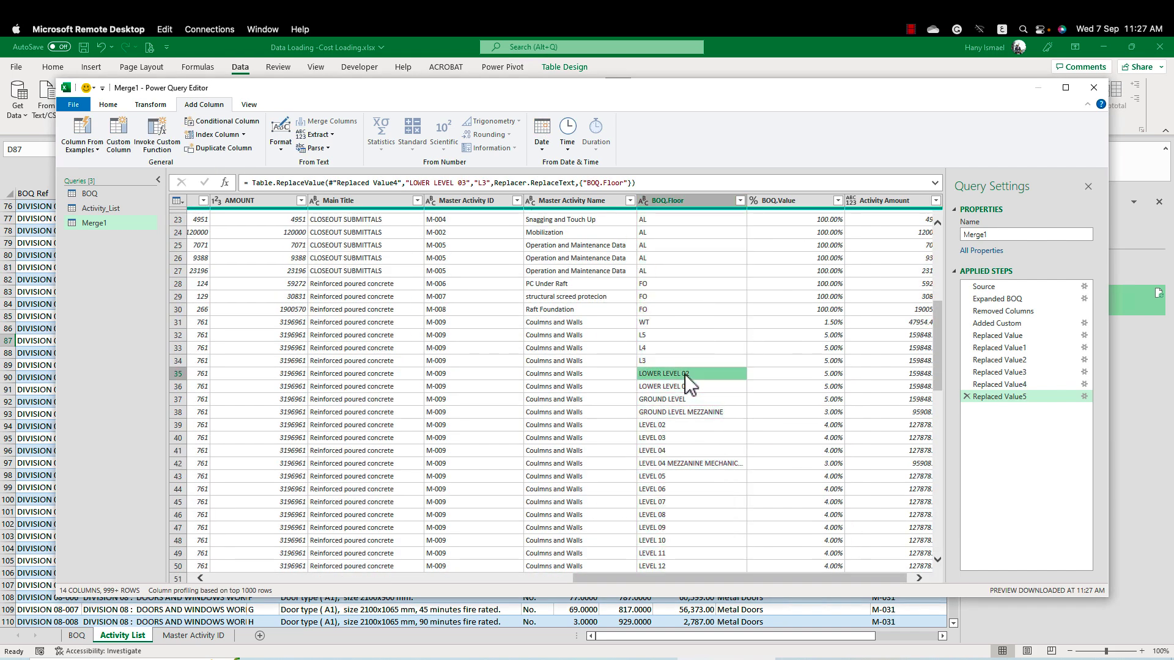
right_click(685, 374)
left_click(715, 458)
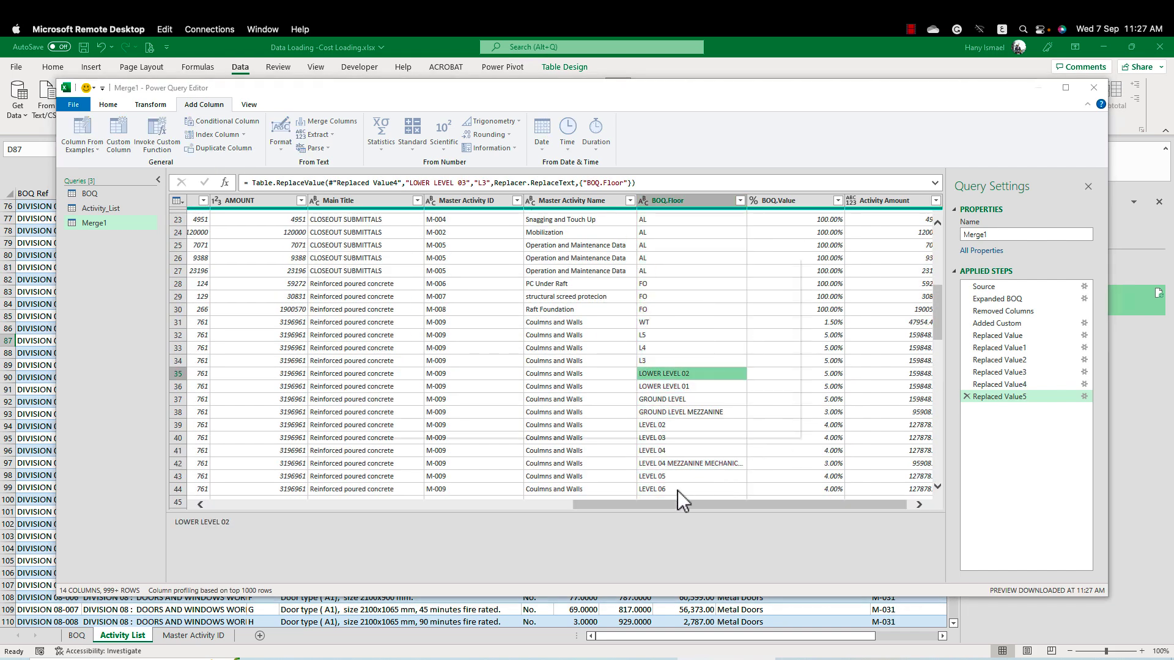
type("L2")
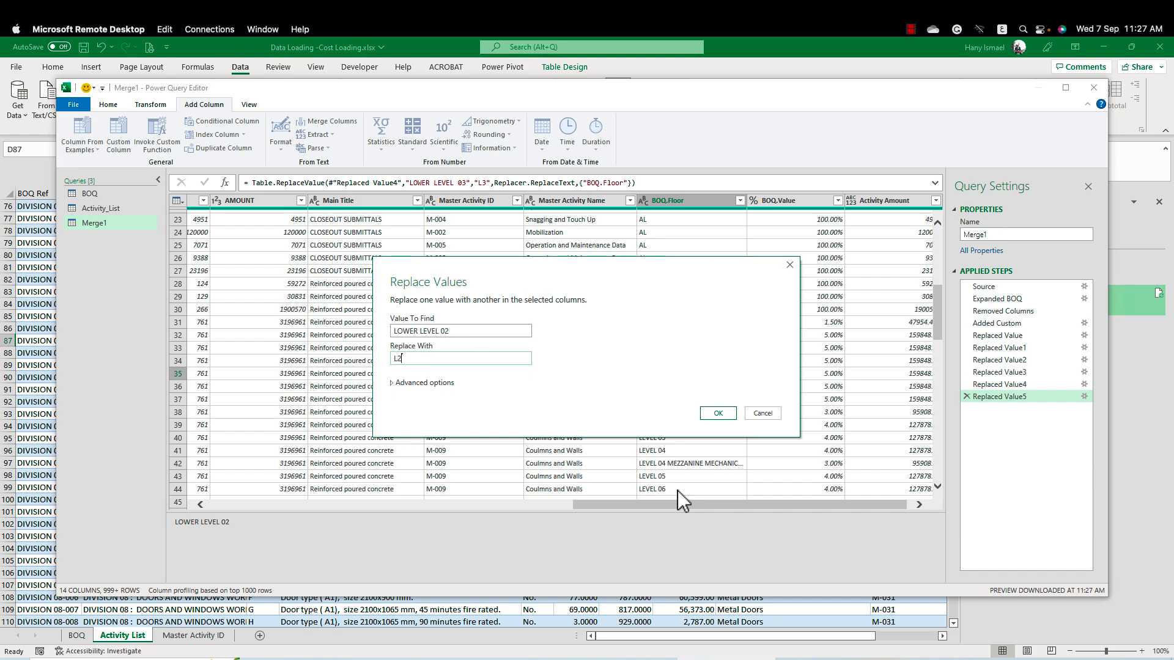
left_click(712, 414)
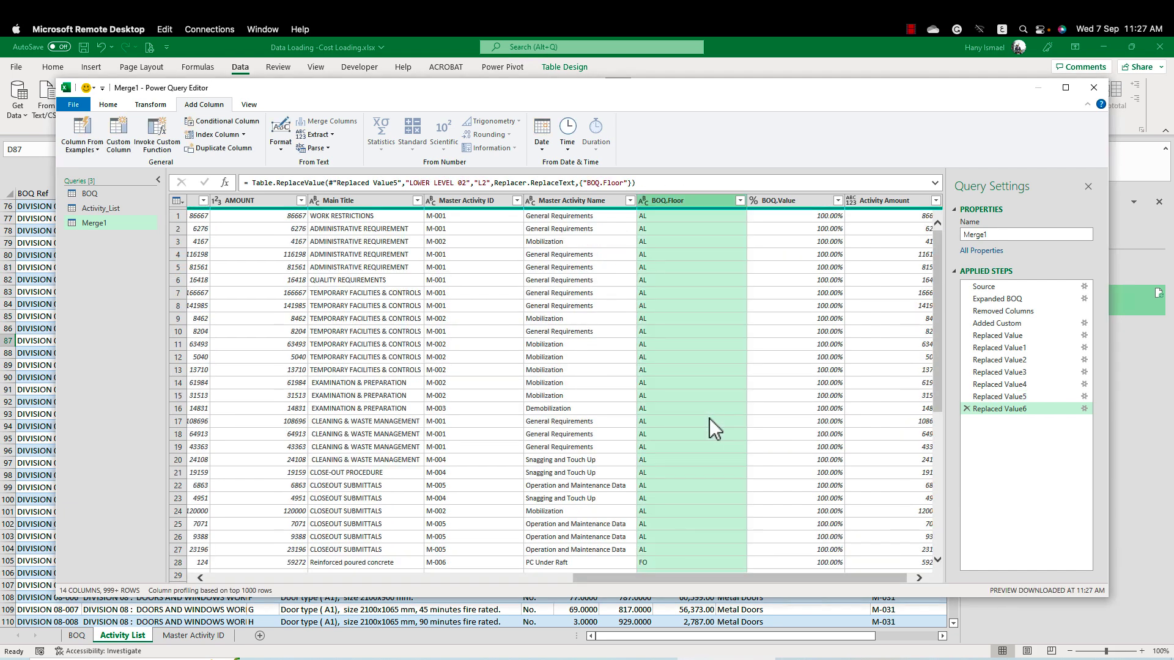
Replace LOWER LEVEL 01 with L1 and GROUND LEVEL with GL
left_click(688, 387)
right_click(689, 387)
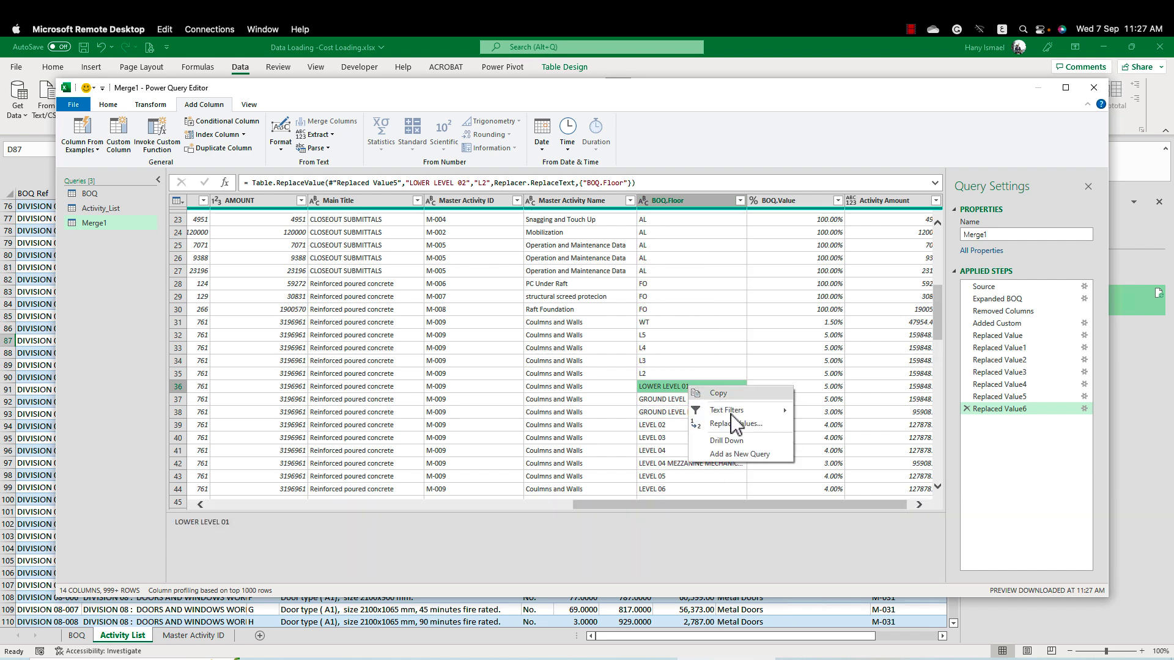
left_click(751, 424)
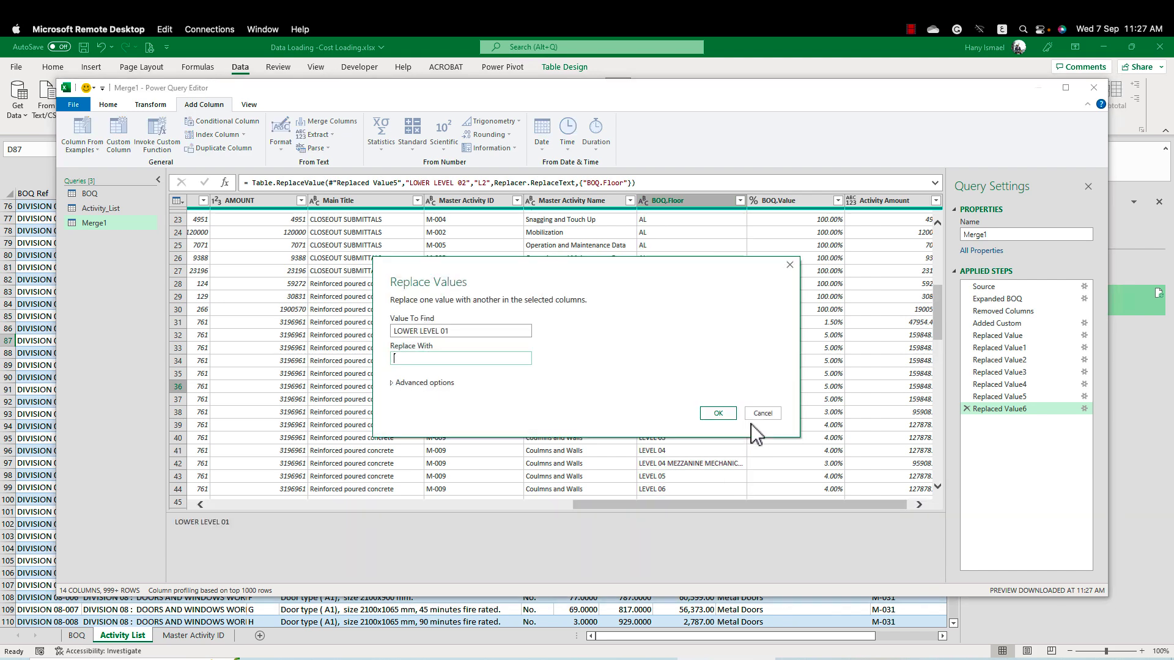
type("L1")
left_click(718, 413)
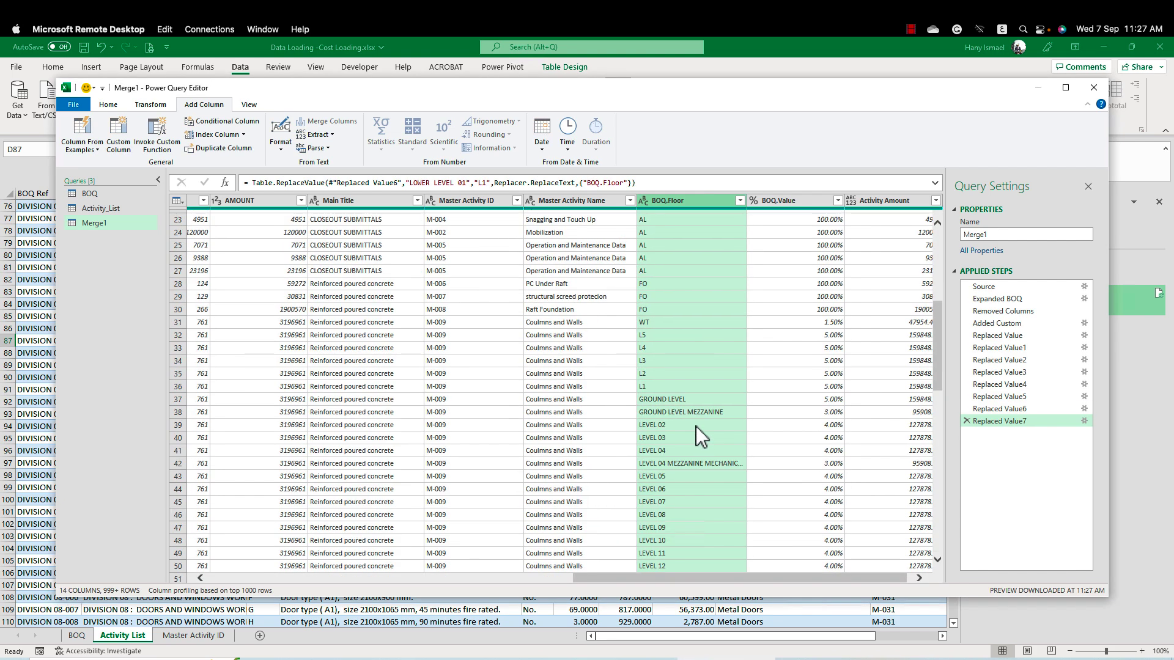
left_click(681, 401)
right_click(682, 402)
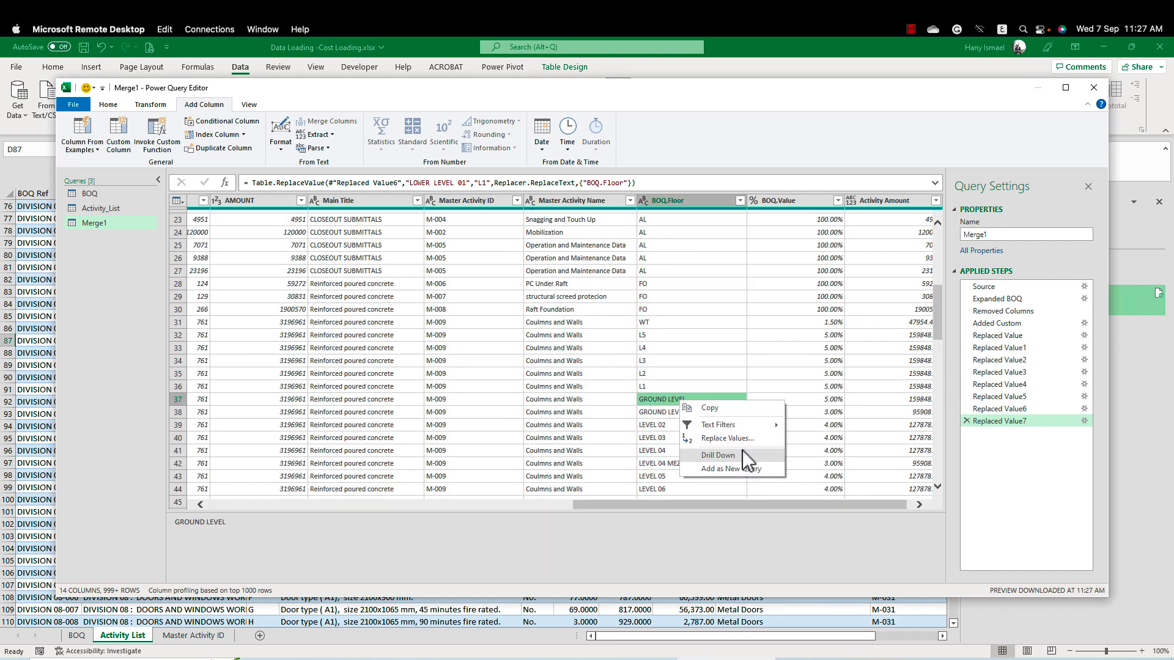
left_click(728, 439)
type("GL")
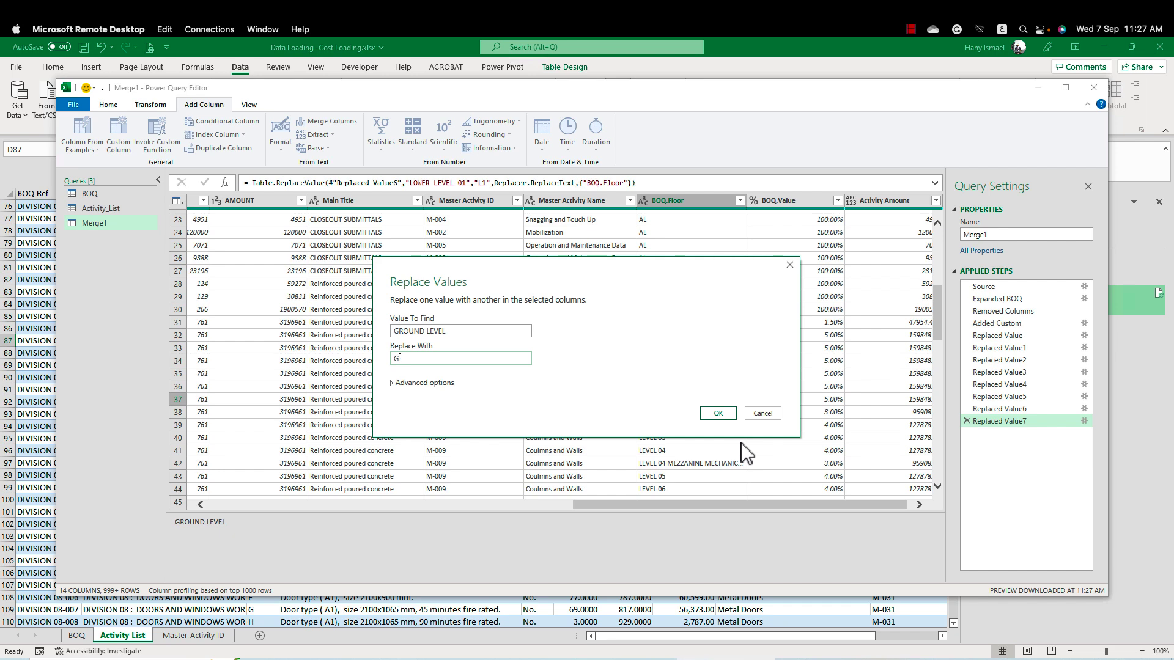
left_click(729, 416)
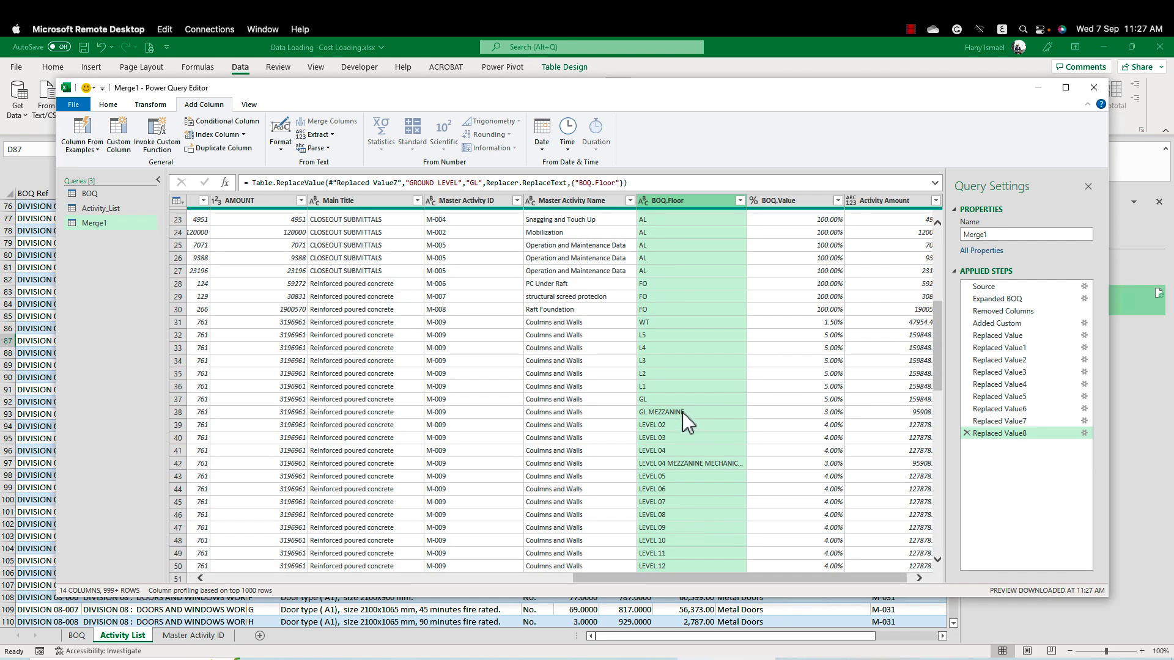
Replace GL MEZZANINE with GM, LEVEL 03 with 03 and LEVEL 04 with 04
left_click(683, 412)
right_click(683, 412)
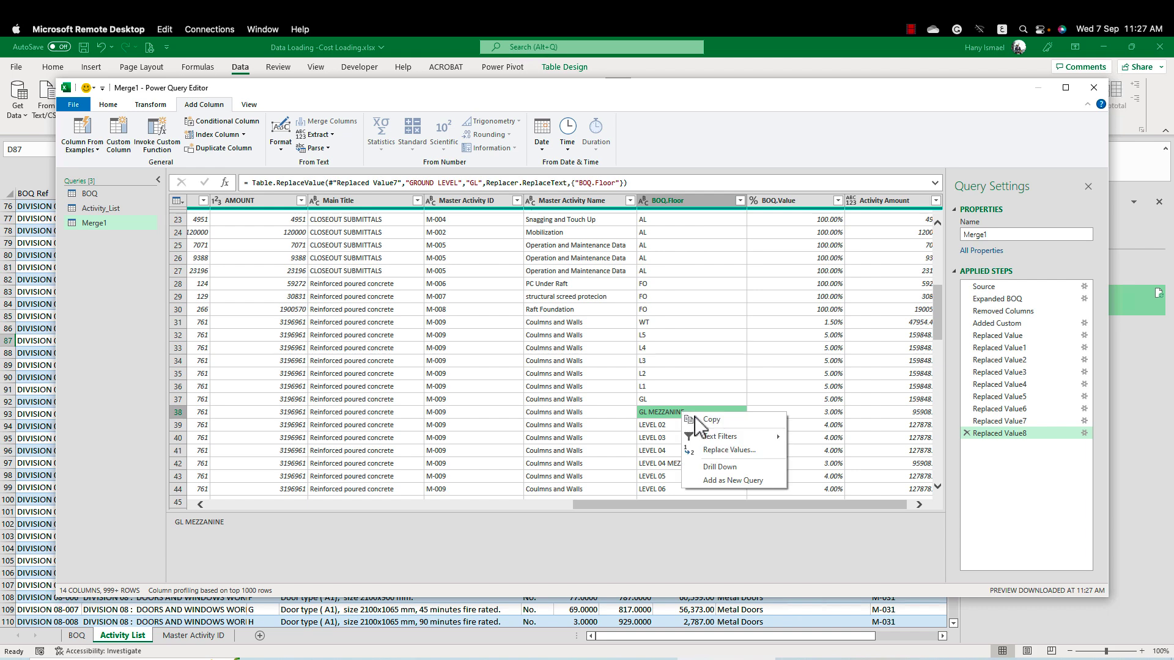
left_click(747, 451)
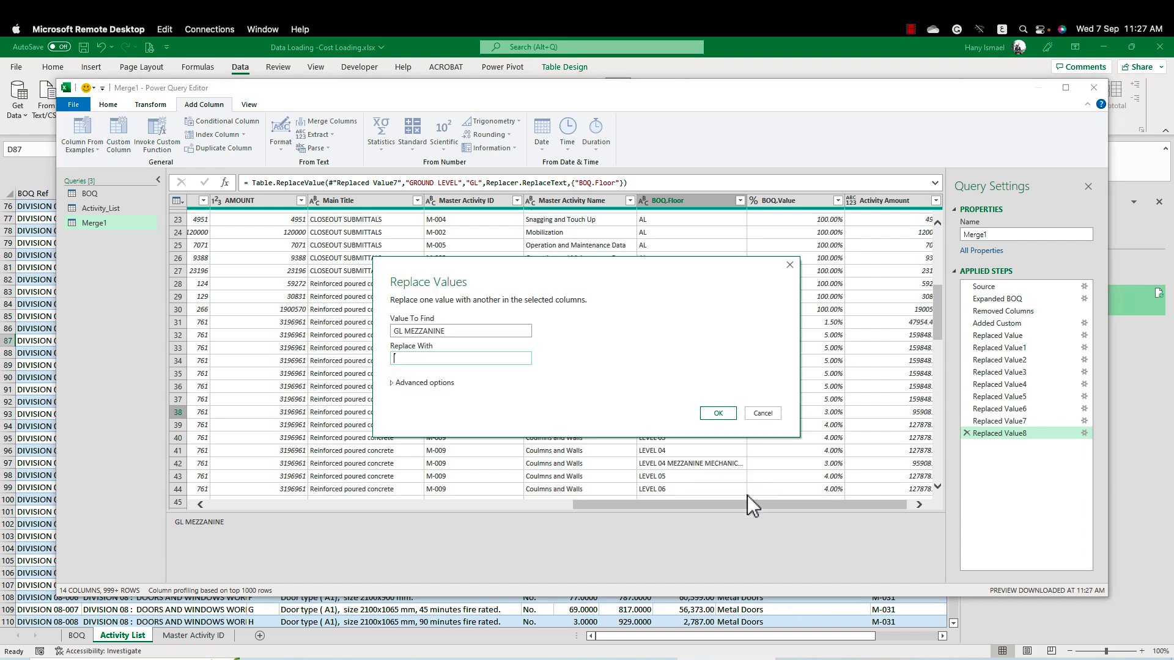
type("GM")
left_click(718, 413)
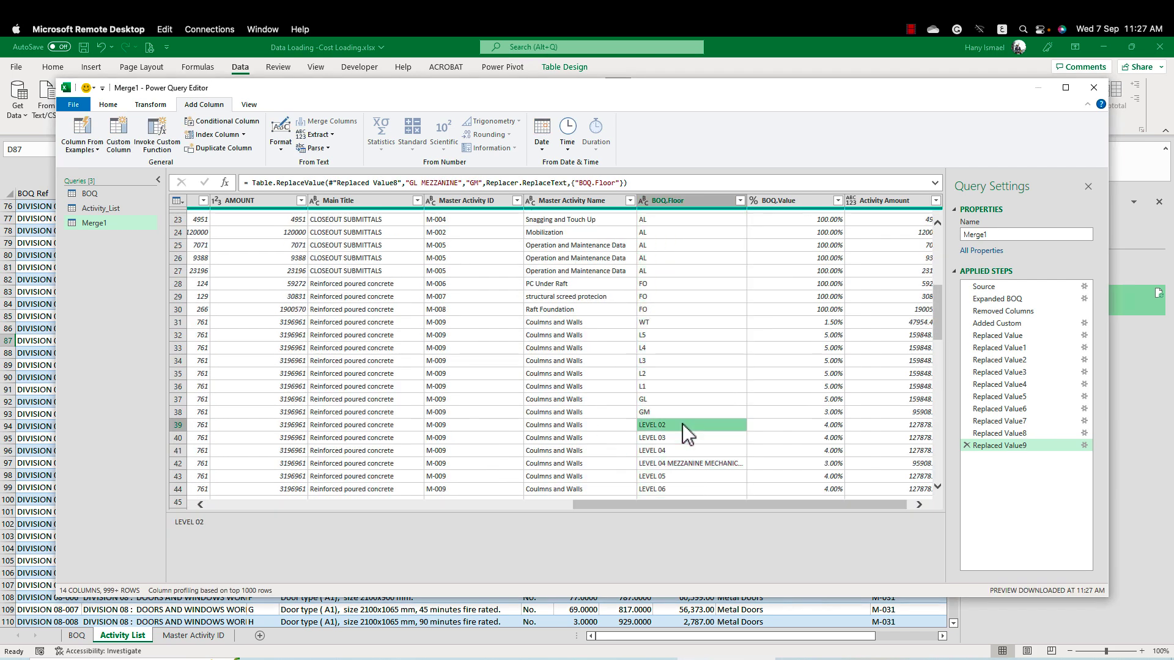
right_click(682, 435)
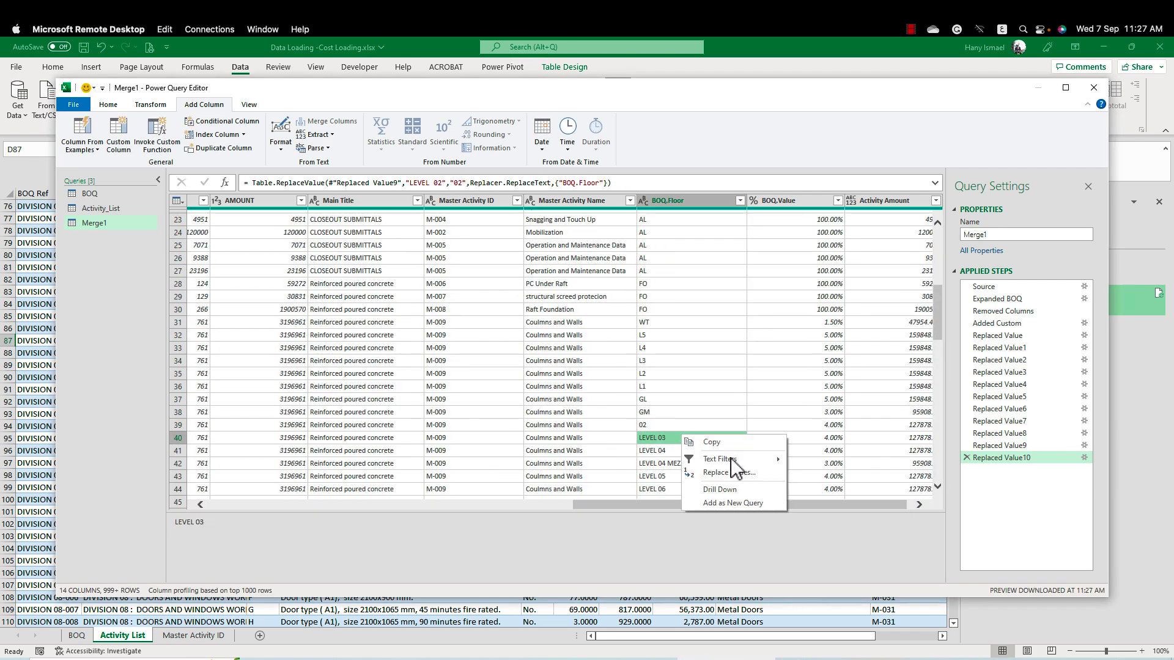
left_click(747, 473)
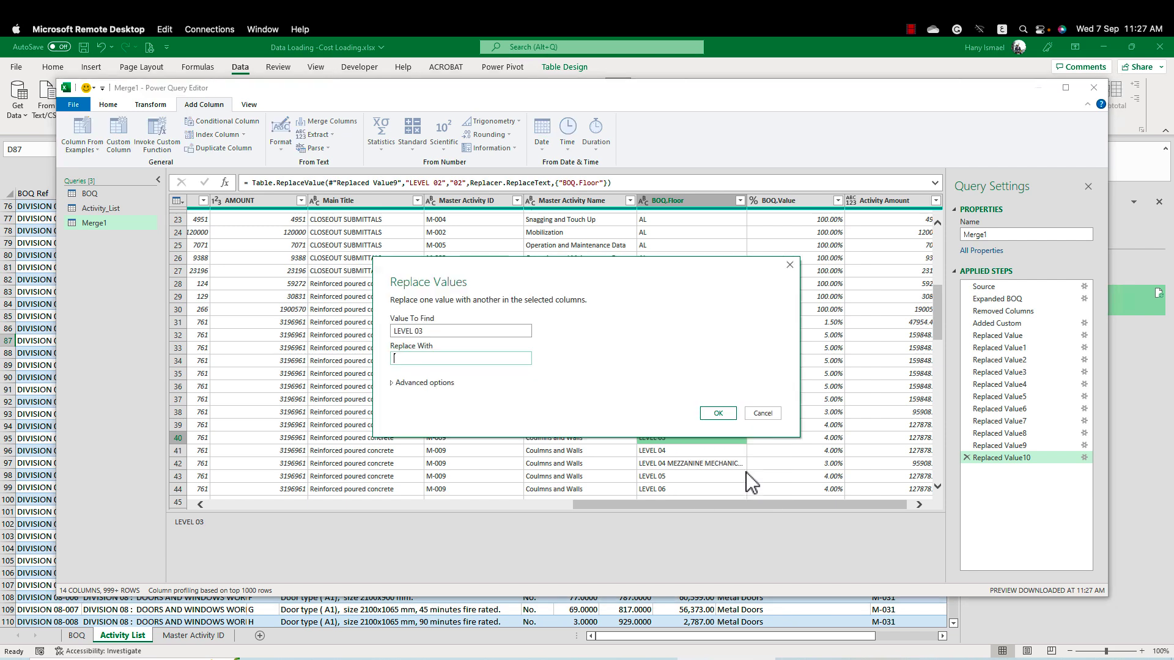
type("03")
left_click(718, 414)
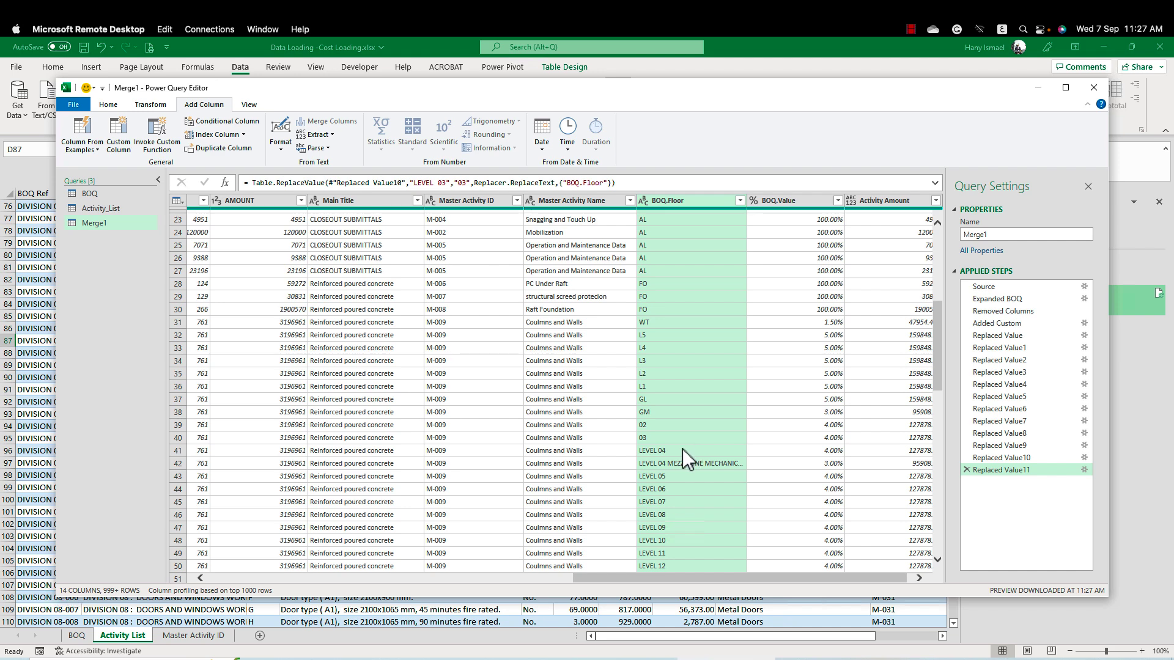
right_click(683, 450)
left_click(730, 487)
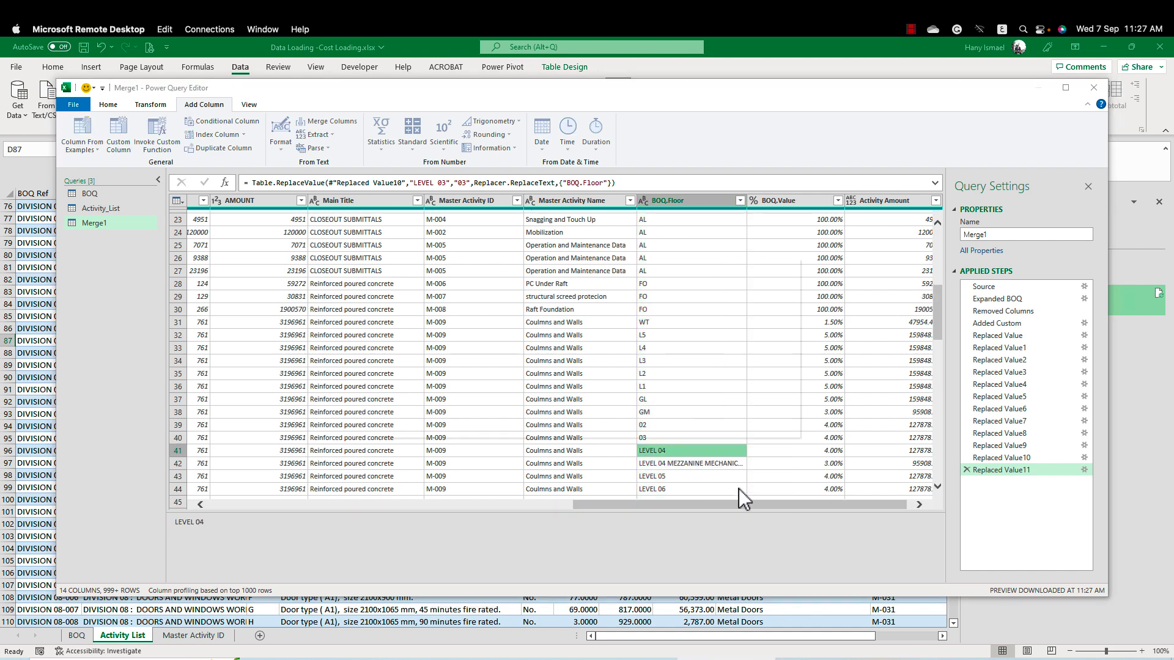
type("04")
left_click(719, 414)
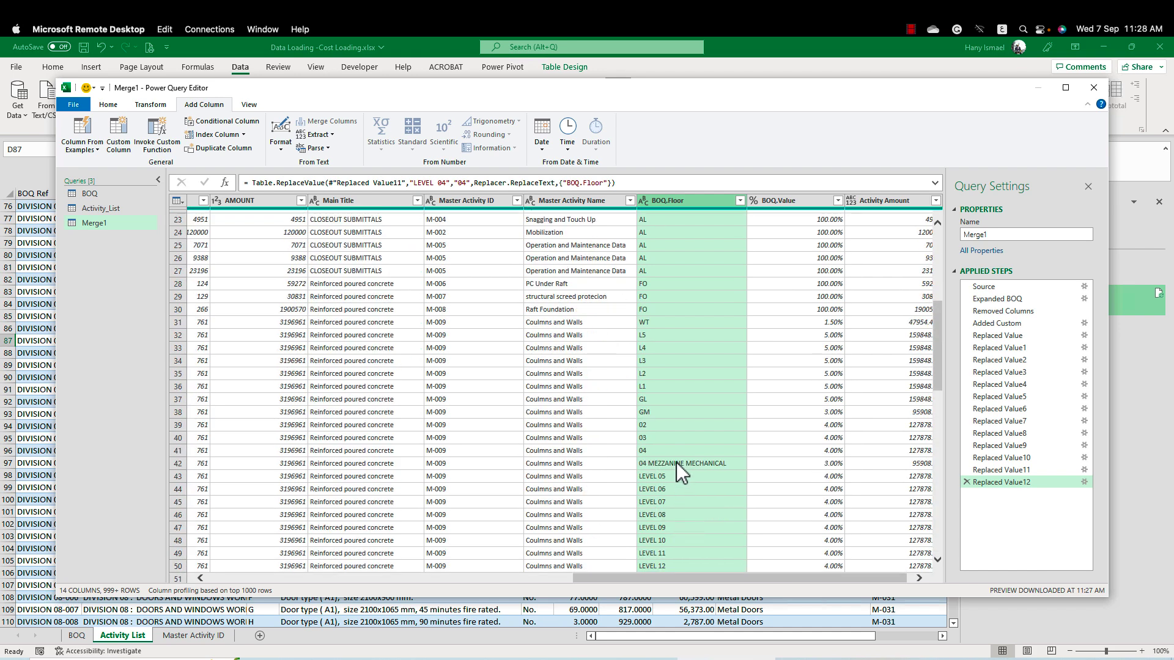
Replace 04 MEZZANINE MECHANICAL with M4, LEVEL 05 with 05 and LEVEL 06 with 06
right_click(676, 463)
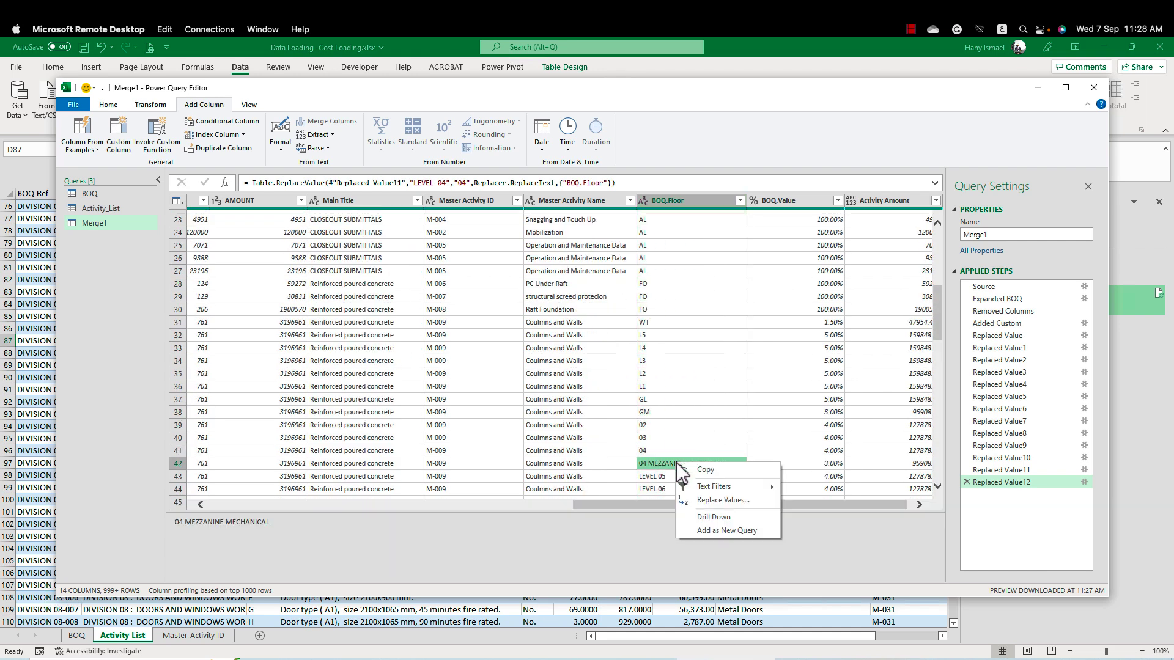
left_click(735, 501)
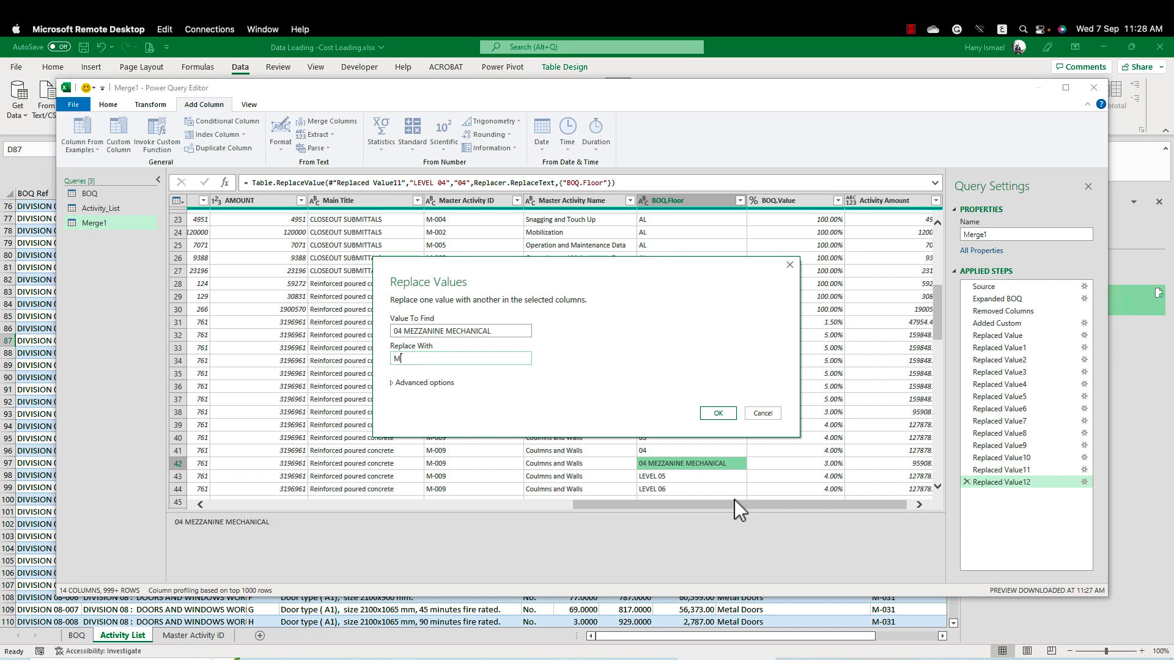
left_click(720, 414)
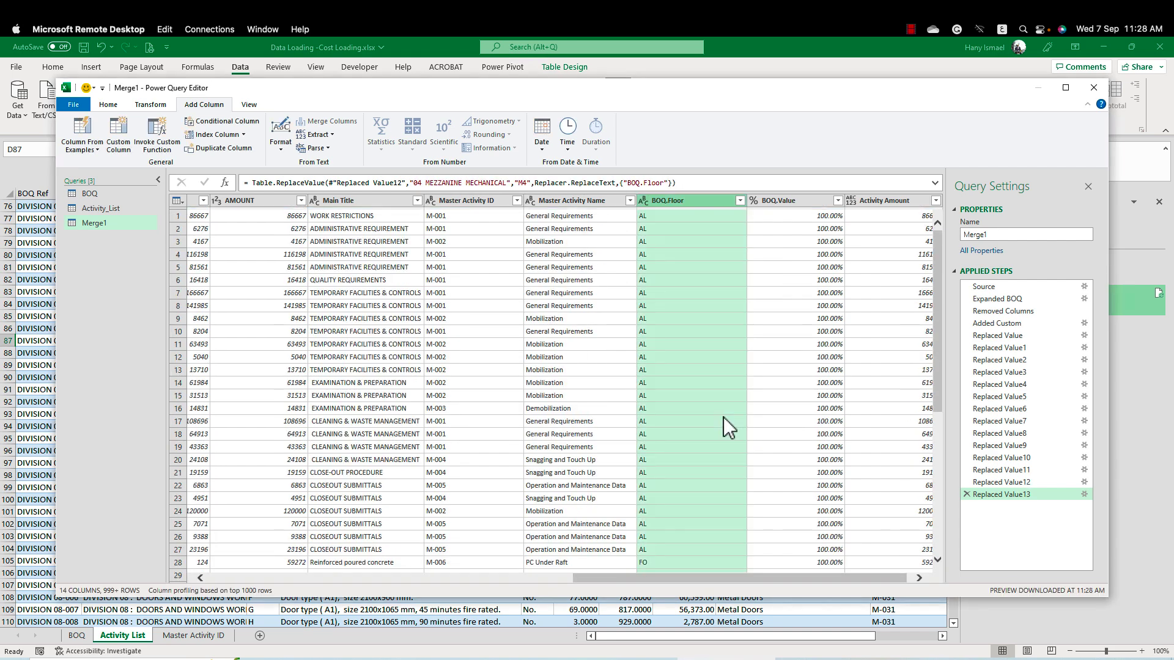
scroll(705, 429, "down", 10)
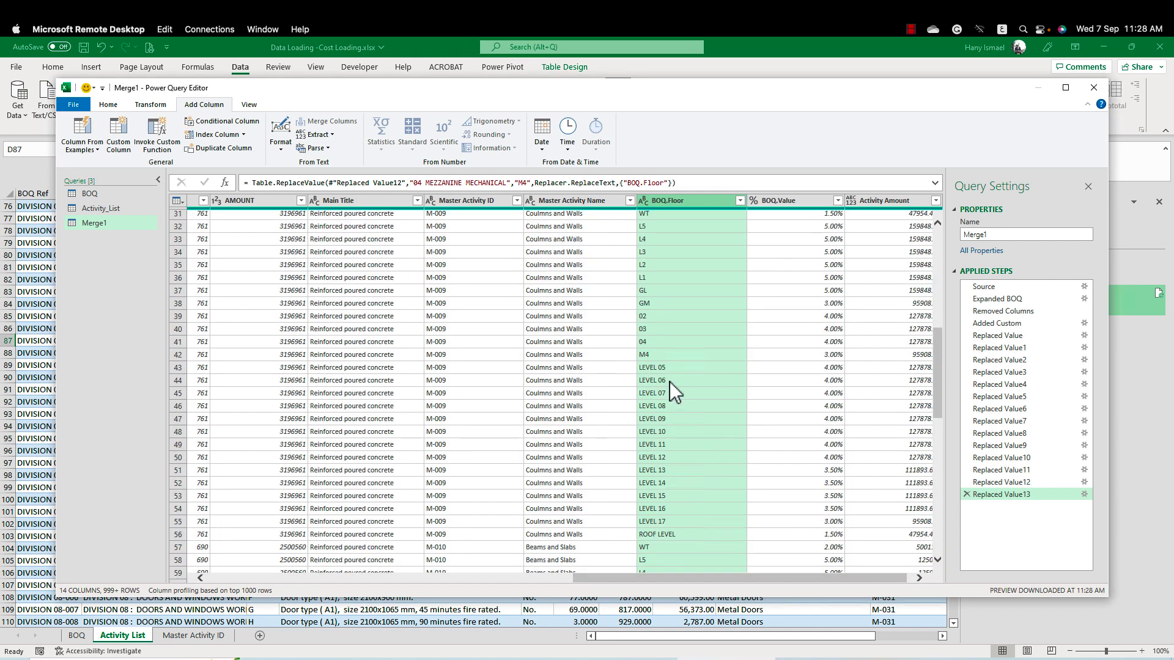
left_click(665, 368)
right_click(665, 368)
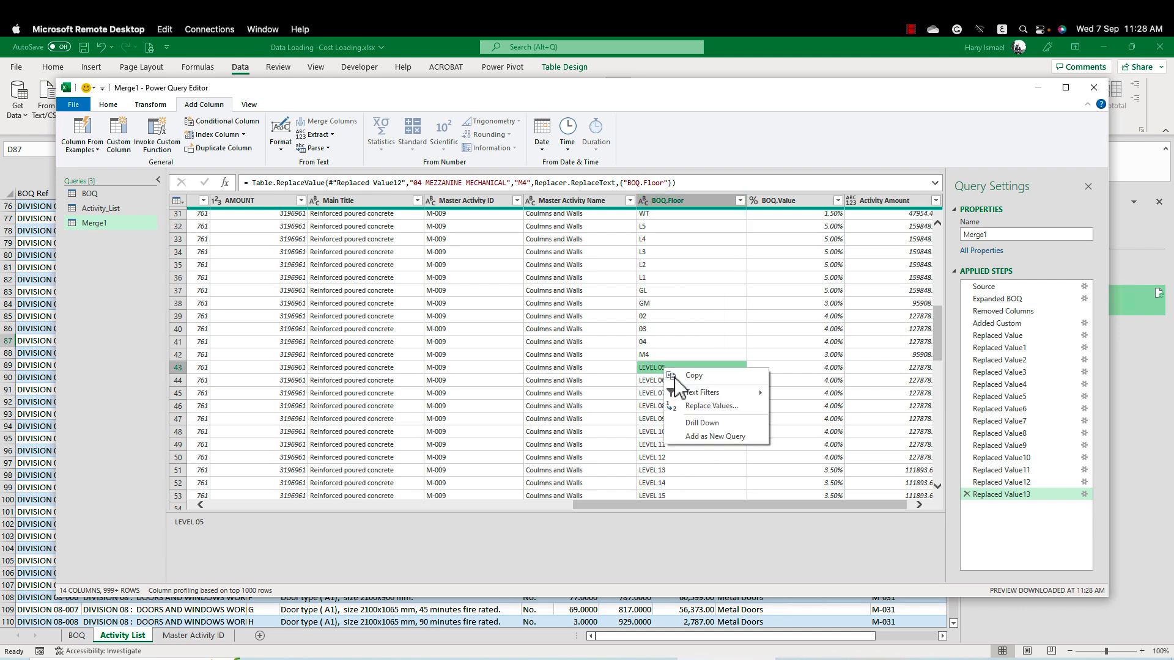
left_click(712, 406)
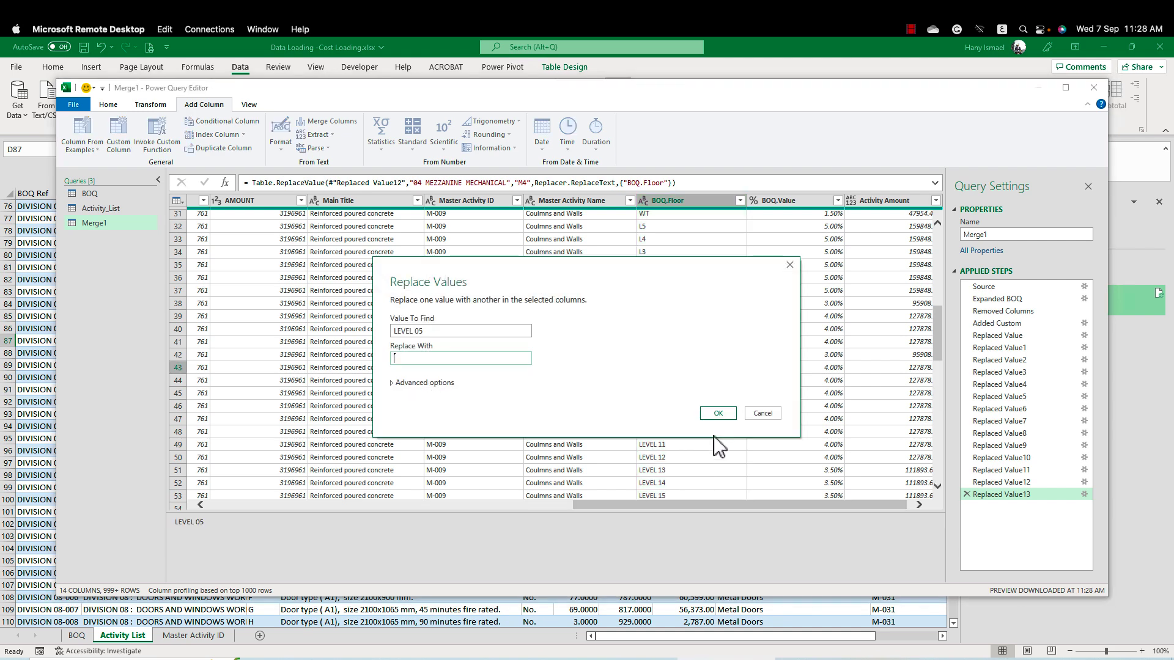
type("05")
left_click(718, 413)
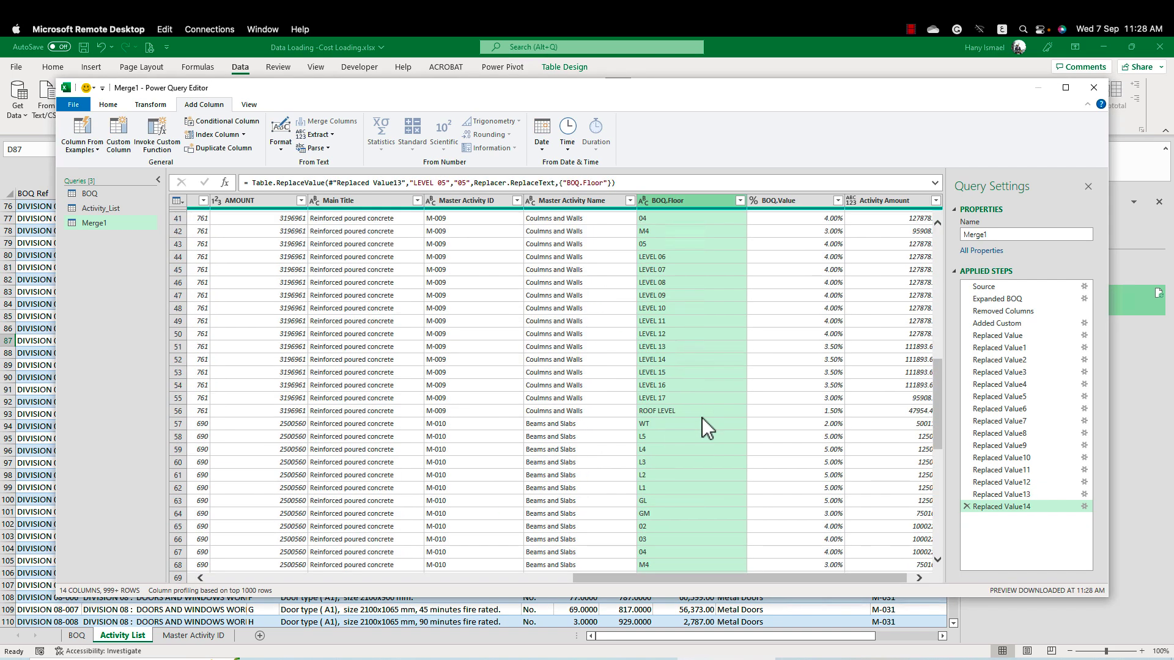
right_click(680, 258)
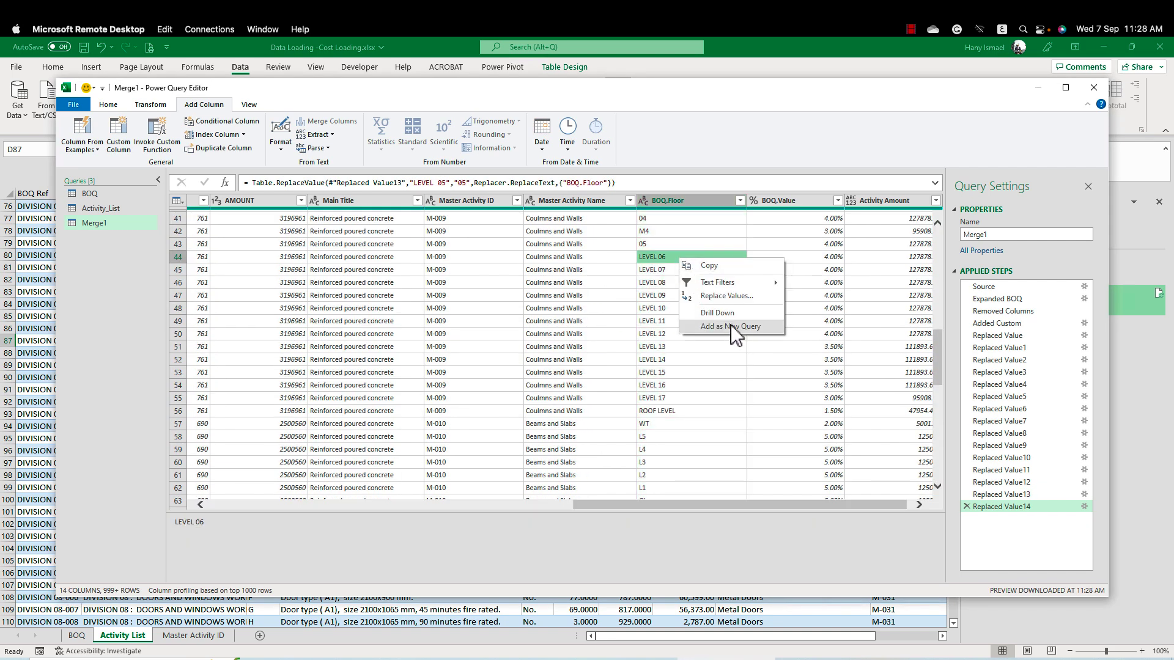
left_click(739, 372)
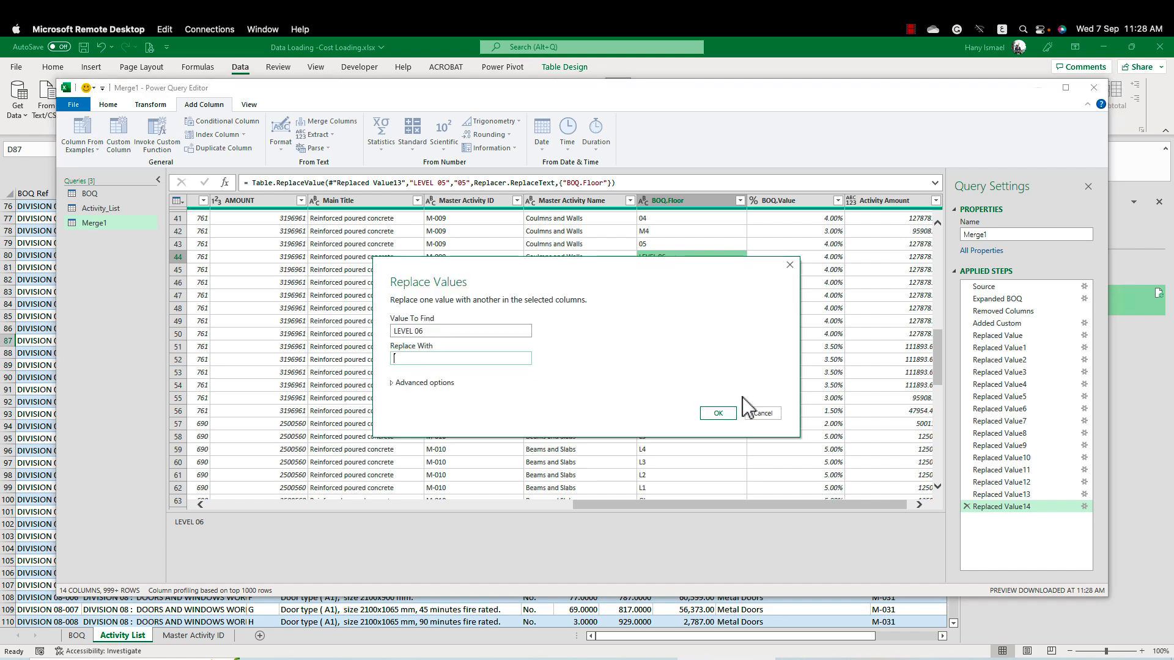
type("06")
left_click(736, 412)
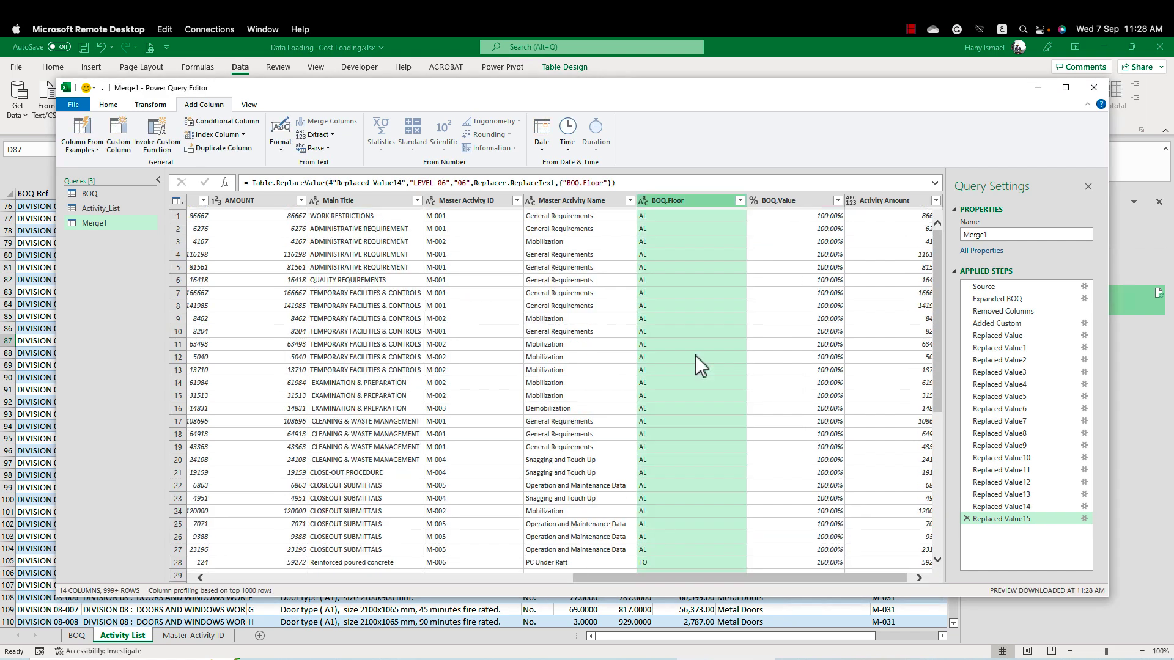
Replace LEVEL 07 with 07 and LEVEL 08 with 08, correcting a mistyped 09
scroll(691, 409, "down", 7)
scroll(681, 413, "down", 3)
left_click(681, 395)
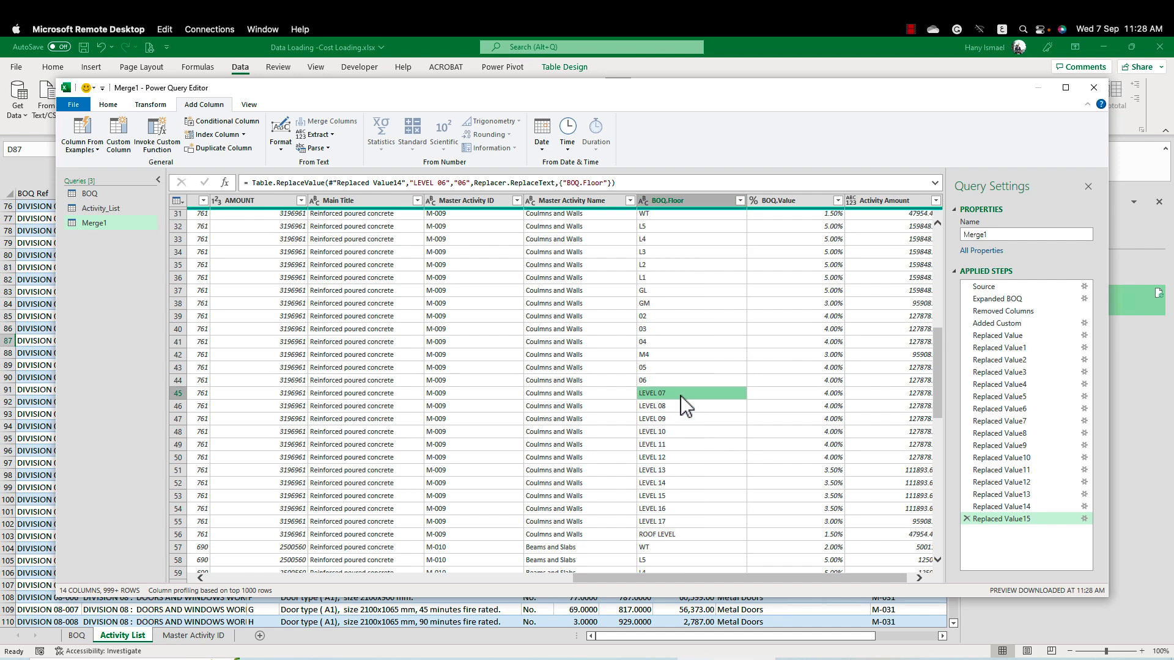
right_click(680, 395)
left_click(748, 435)
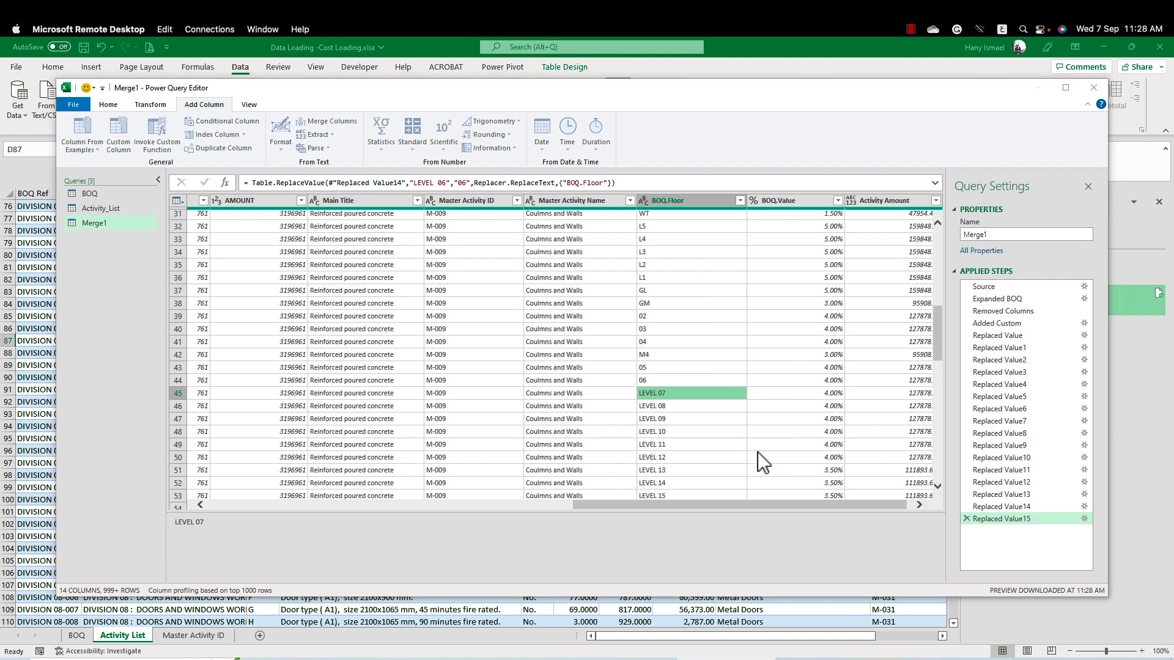
type("07")
left_click(733, 416)
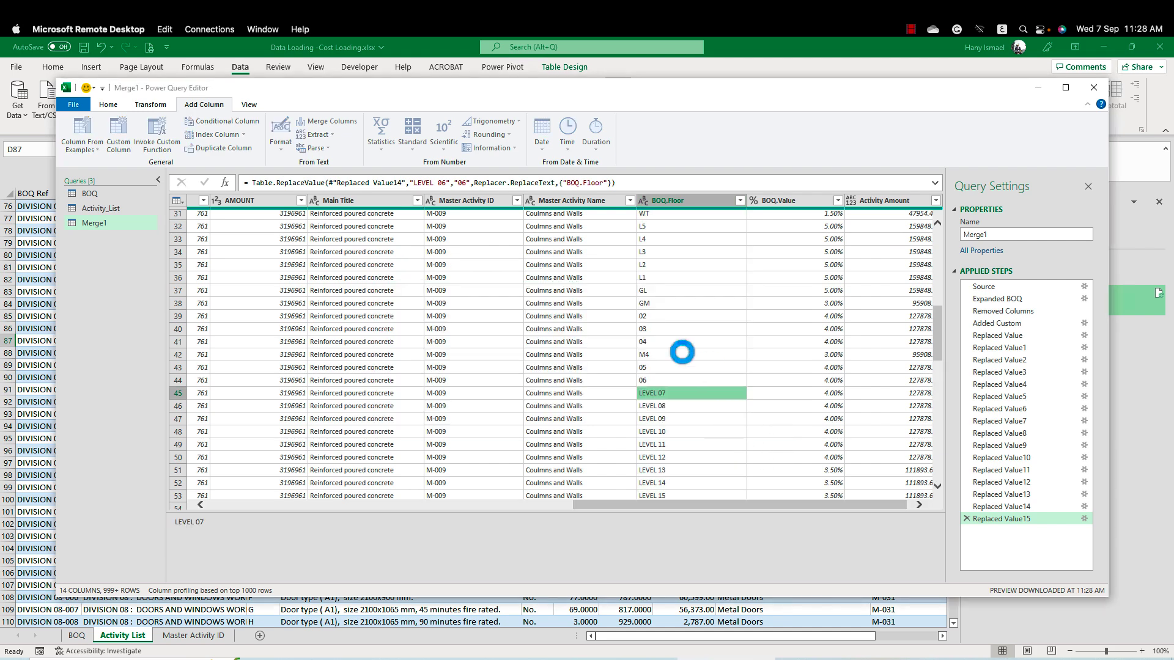
scroll(690, 394, "down", 6)
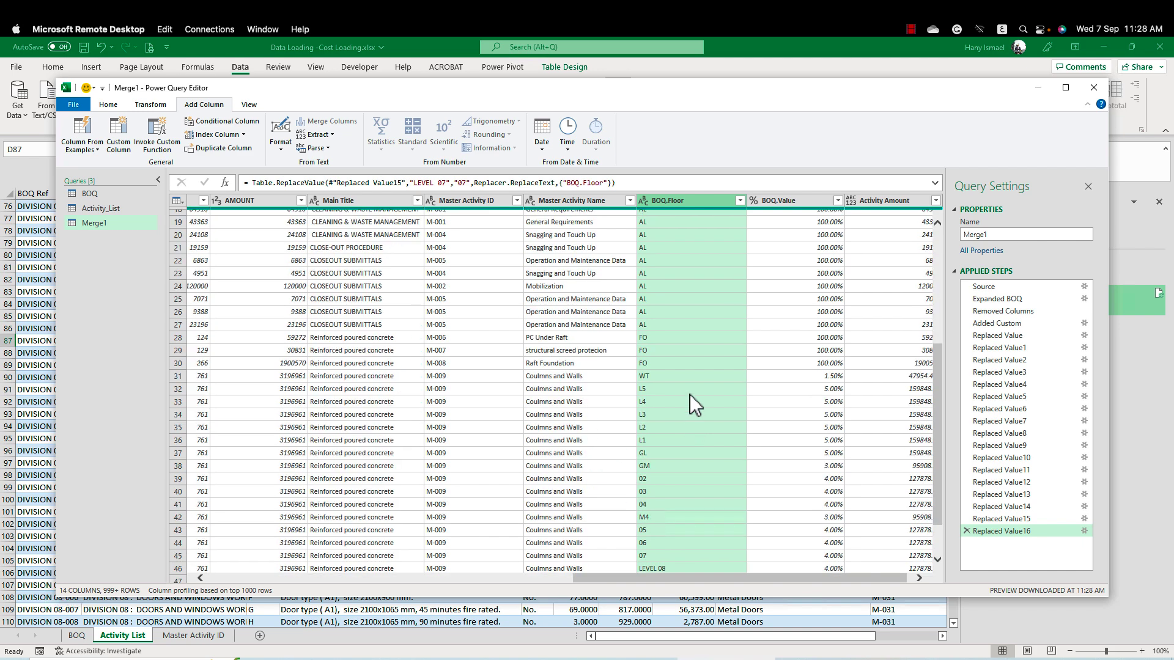
scroll(690, 395, "down", 7)
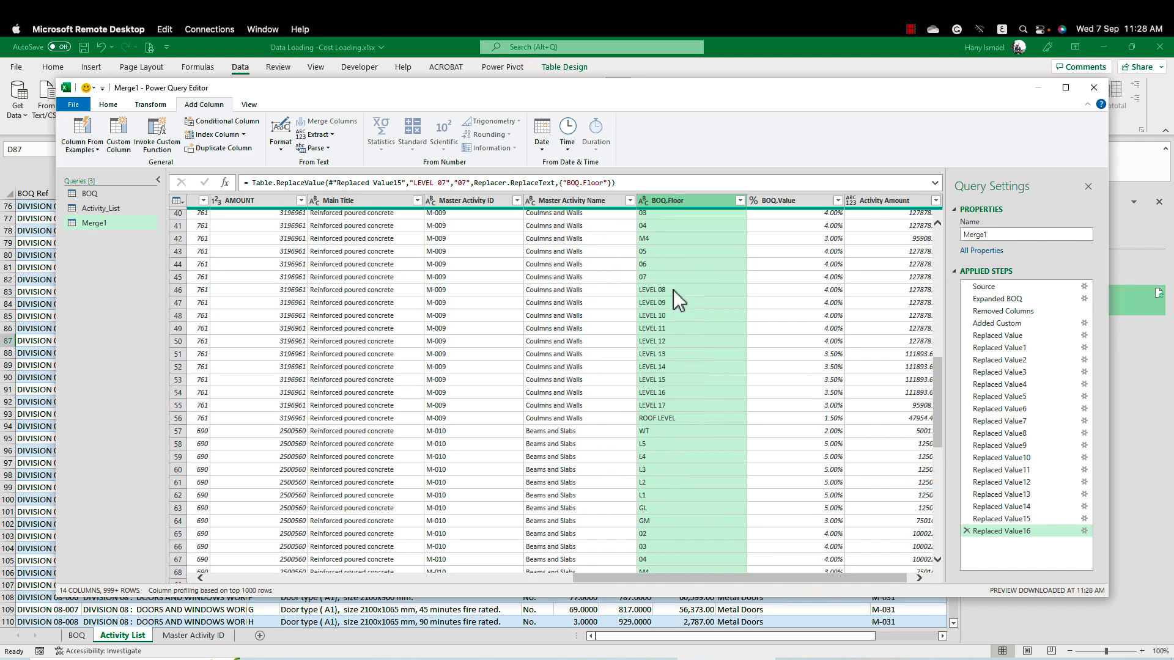
right_click(673, 290)
left_click(739, 328)
type("09")
key("BackSpace")
type("8")
left_click(724, 474)
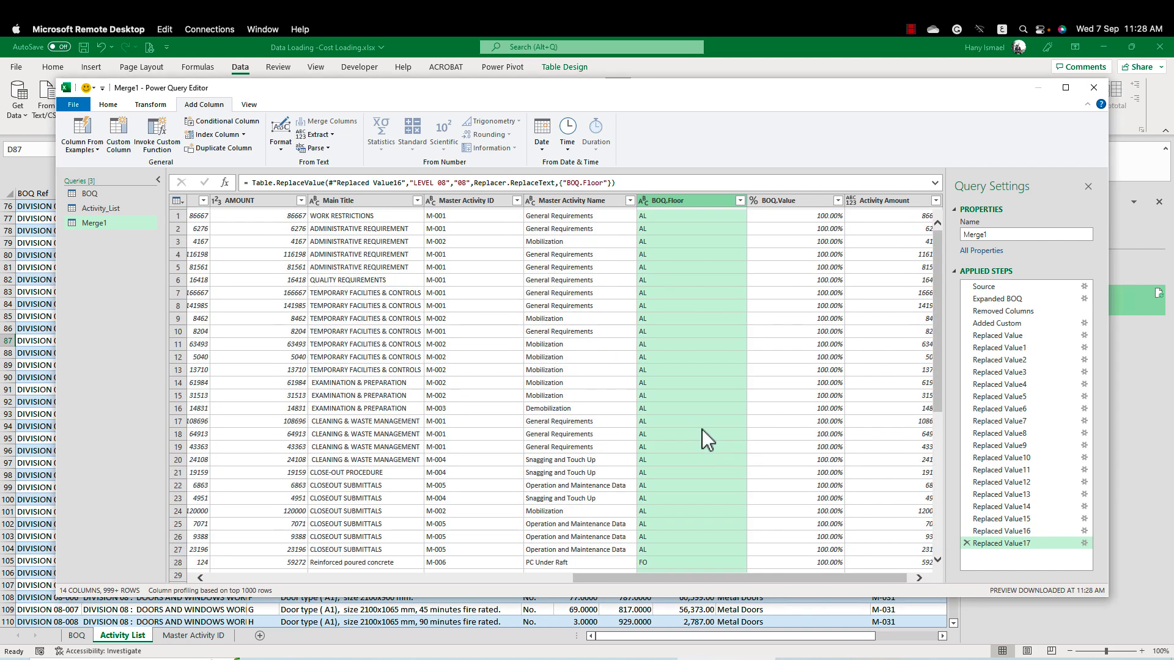
Replace LEVEL 09, LEVEL 10 and LEVEL 11 with 09, 10 and 11
right_click(670, 303)
left_click(711, 341)
type("09")
left_click(786, 414)
right_click(668, 317)
left_click(711, 355)
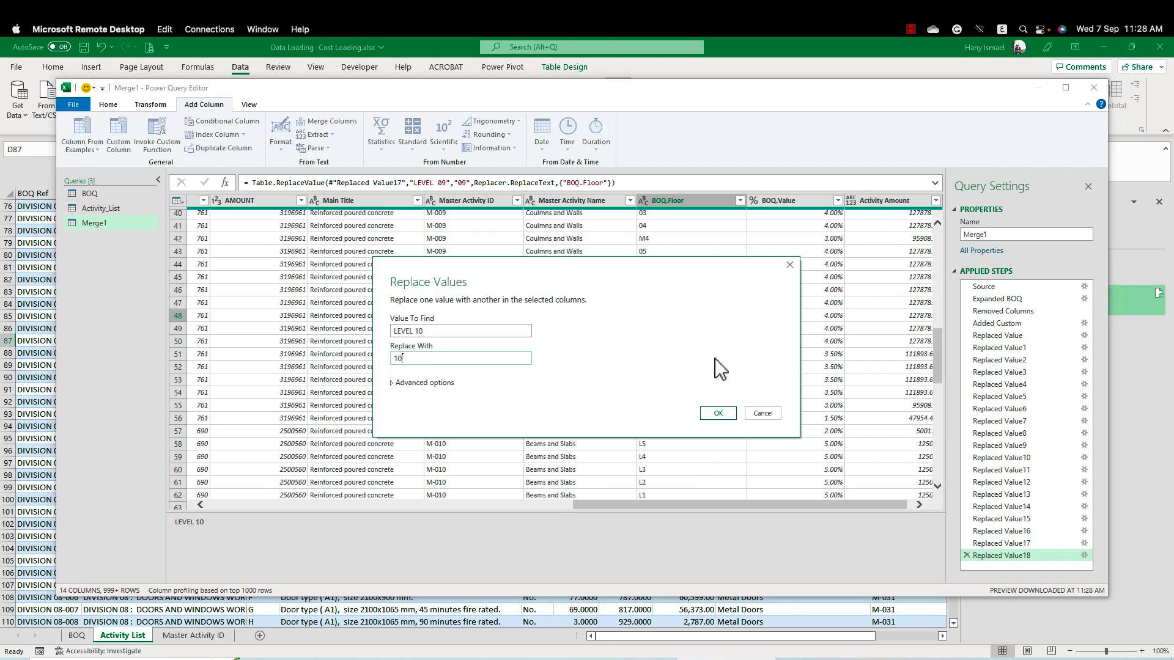
type("10")
left_click(715, 413)
right_click(669, 329)
left_click(711, 355)
type("11")
left_click(717, 419)
Replace LEVEL 12, LEVEL 13 and LEVEL 14 with 12, 13 and 14
right_click(679, 340)
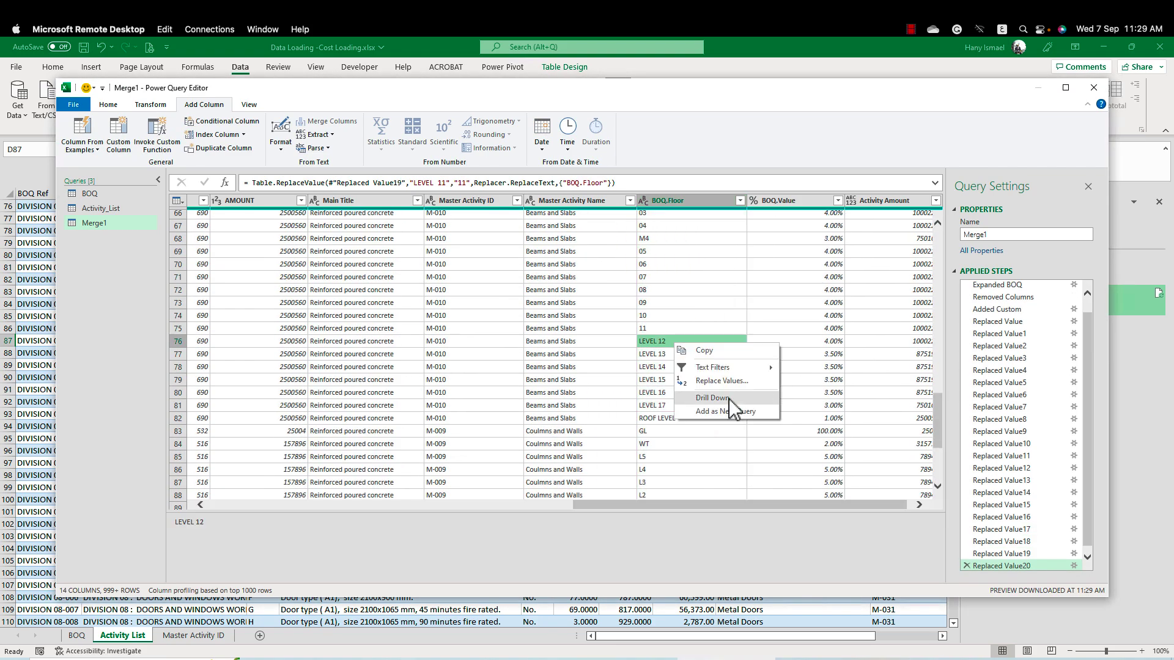
left_click(716, 367)
type("12")
left_click(718, 413)
right_click(689, 456)
left_click(727, 483)
type("13")
key("Return")
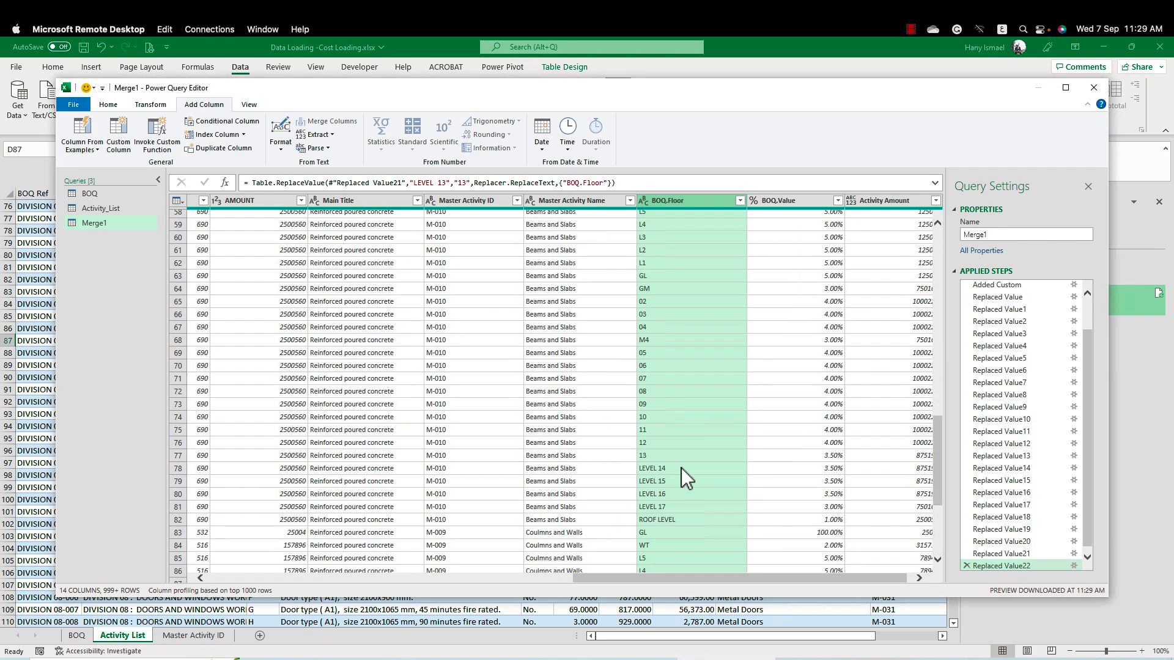
right_click(681, 469)
left_click(744, 505)
type("14")
left_click(716, 415)
Replace LEVEL 15, LEVEL 16 and LEVEL 17 with 15, 16 and 17
right_click(689, 265)
left_click(746, 306)
type("15")
left_click(721, 412)
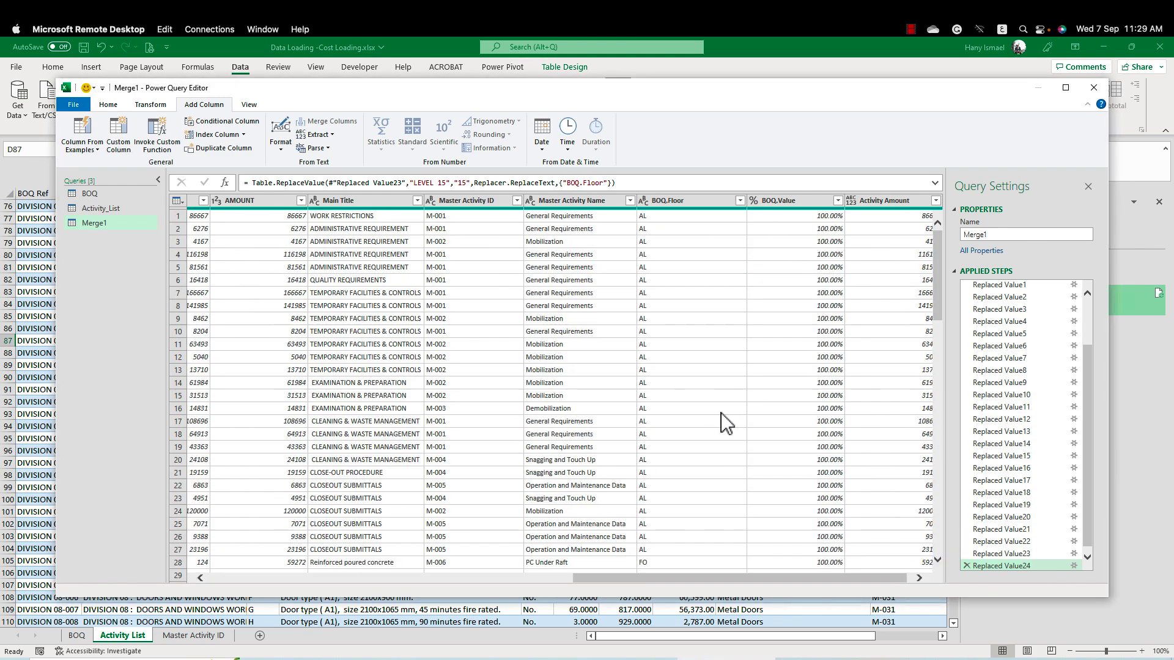
right_click(685, 277)
left_click(731, 316)
type("16")
key("Return")
left_click(673, 507)
right_click(679, 408)
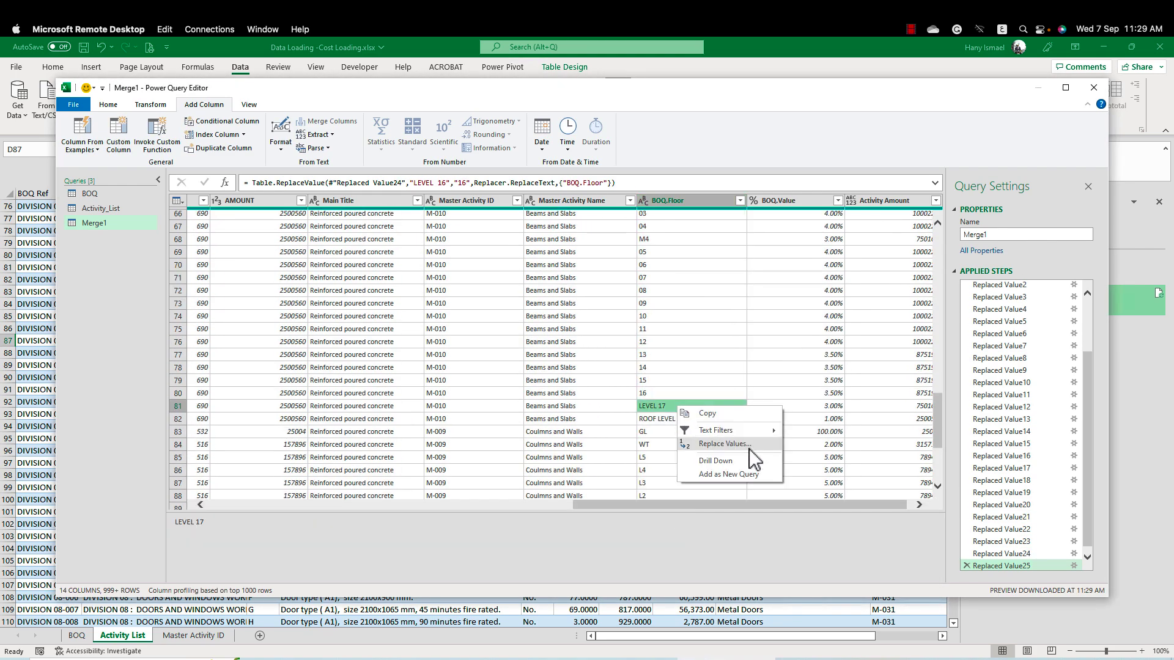
left_click(750, 449)
type("17")
left_click(718, 413)
Replace ROOF LEVEL with RL and HELIPAD with HE, then check the distinct BOQ.Floor values
right_click(682, 466)
left_click(742, 500)
type("RL")
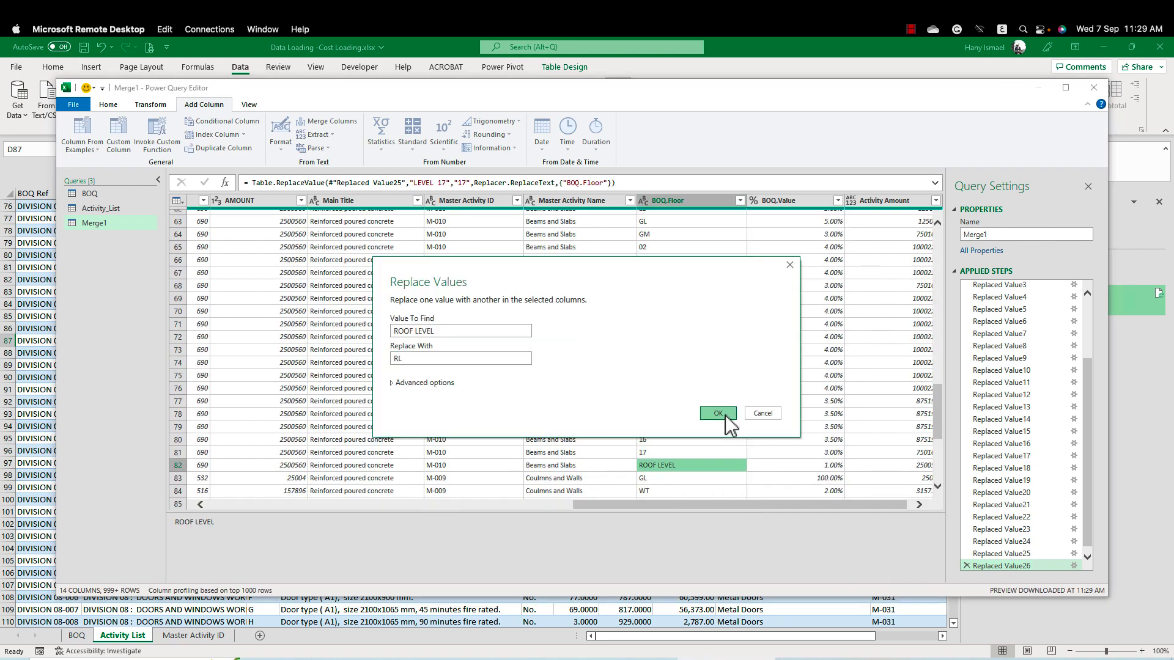
left_click(719, 414)
scroll(725, 416, "down", 20)
type("HE")
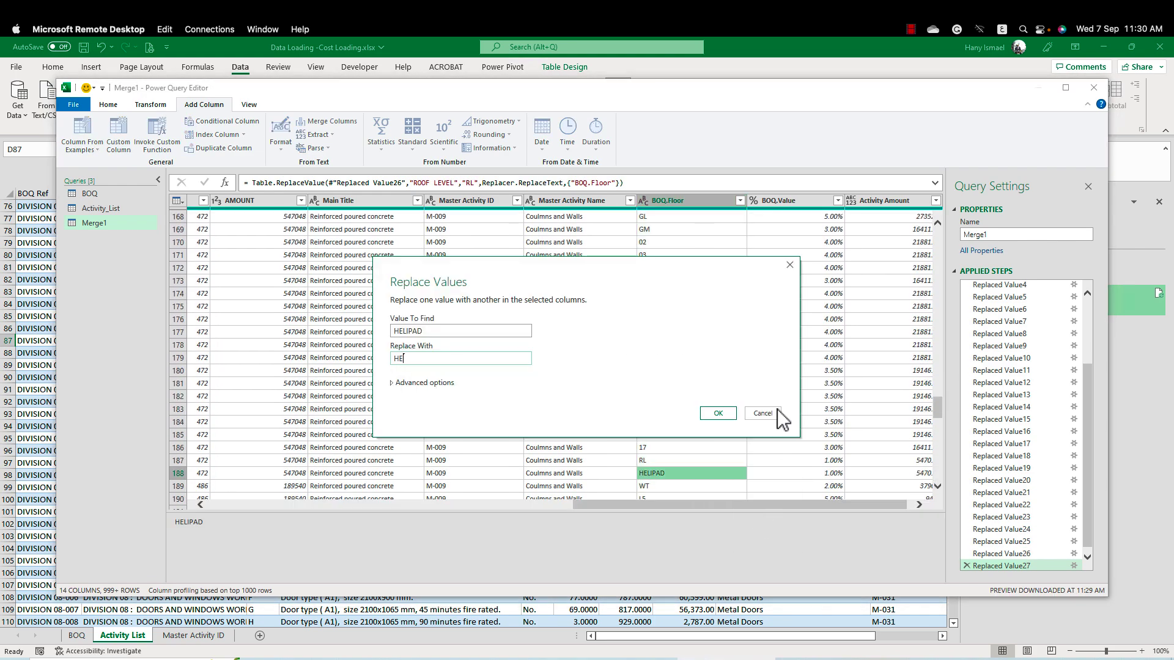
left_click(716, 414)
left_click(740, 201)
Close the filter list and inspect M-009 rows in Master Activity ID, showing per-floor splits
scroll(731, 441, "down", 5)
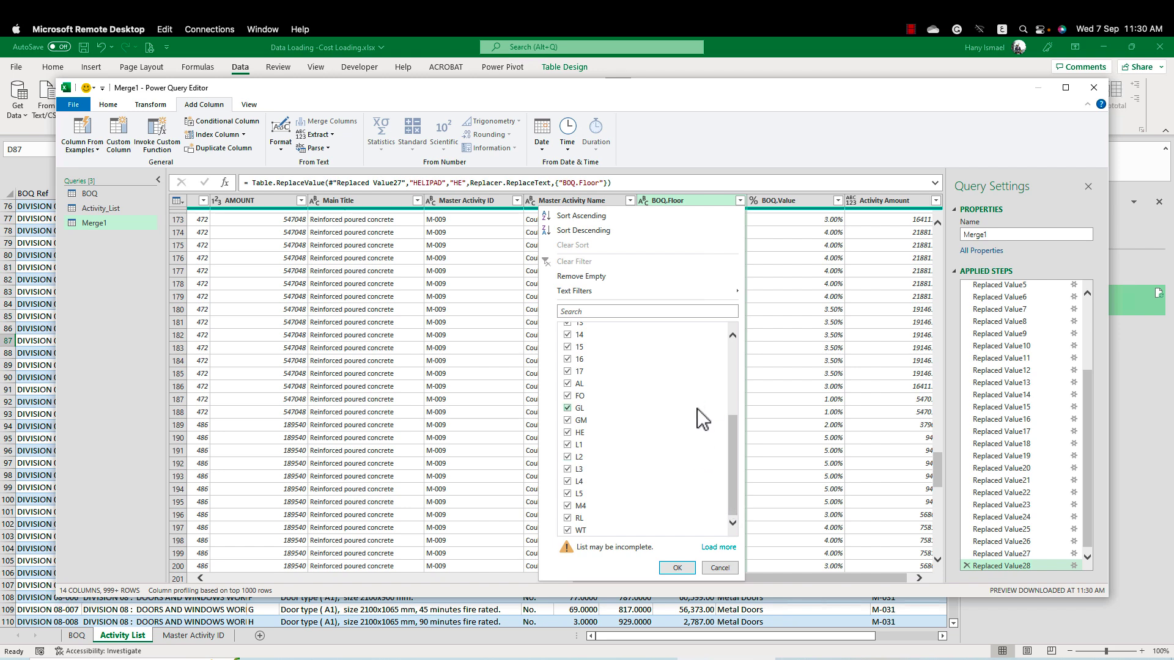
scroll(690, 493, "up", 5)
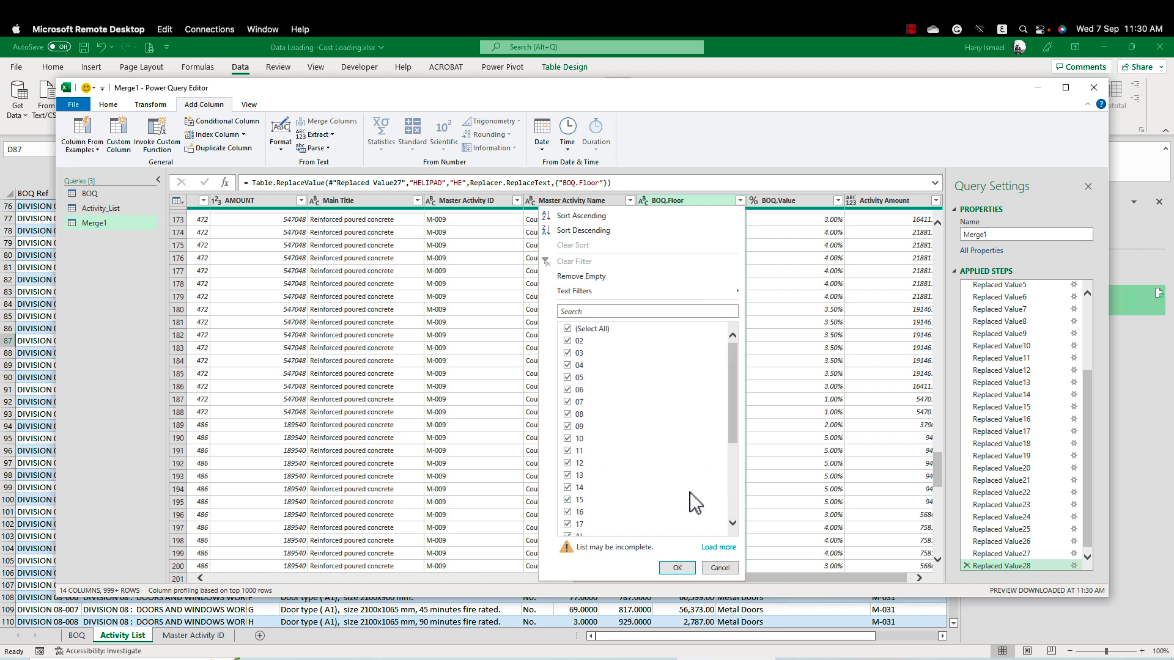
left_click(719, 568)
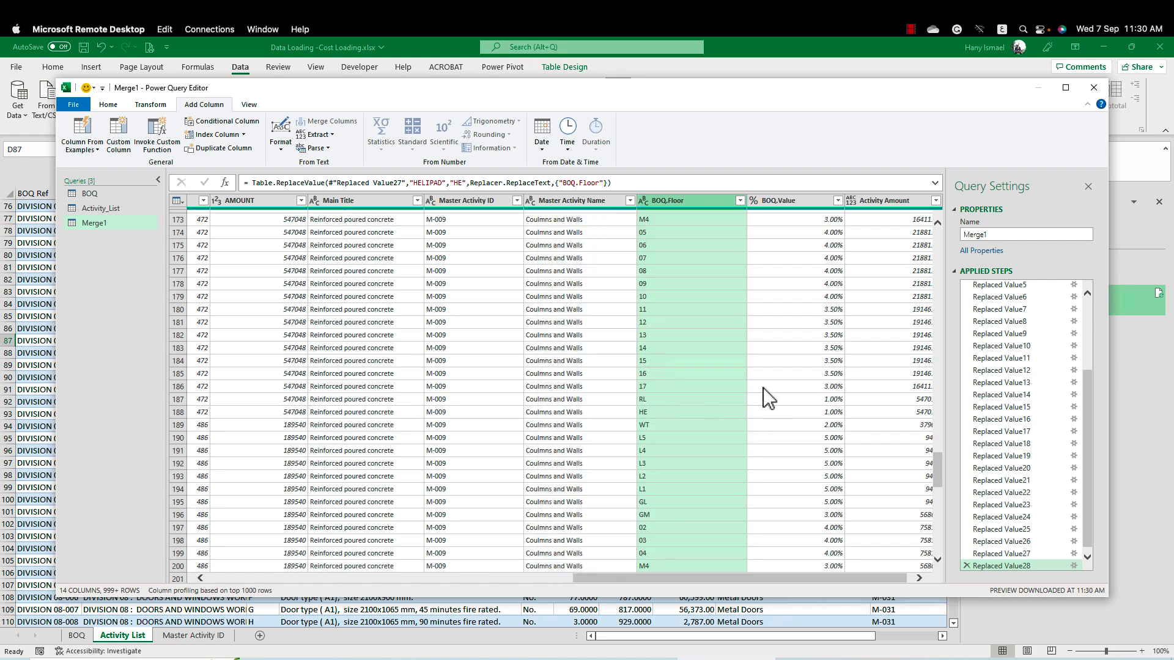
left_click(451, 220)
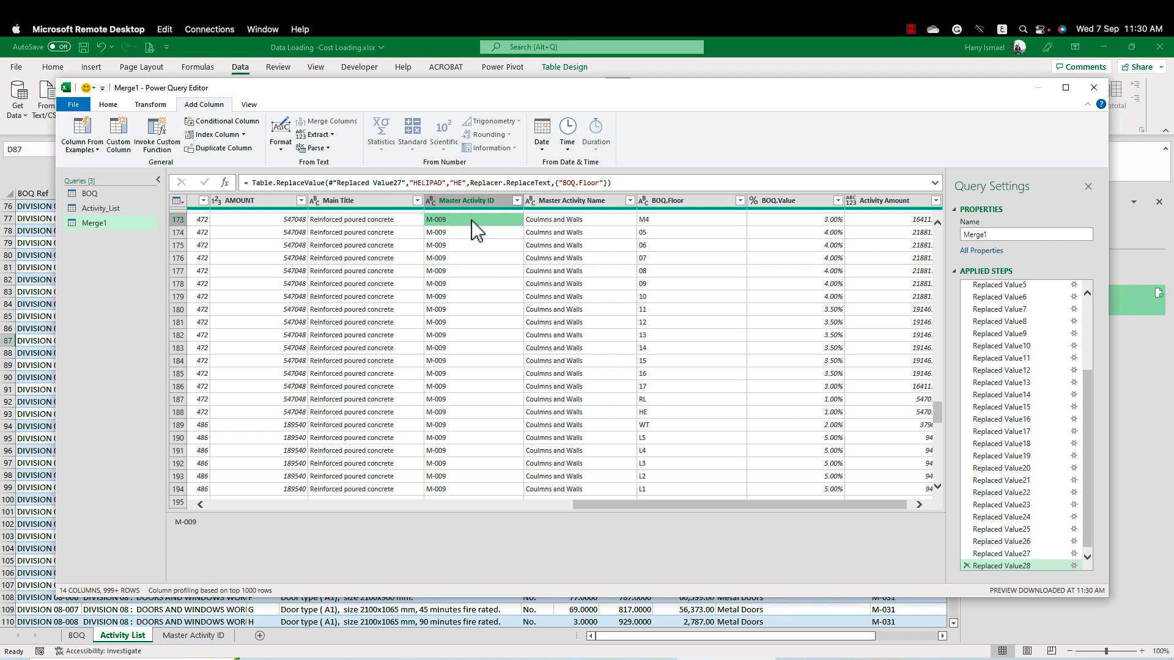
scroll(765, 503, "right", 1)
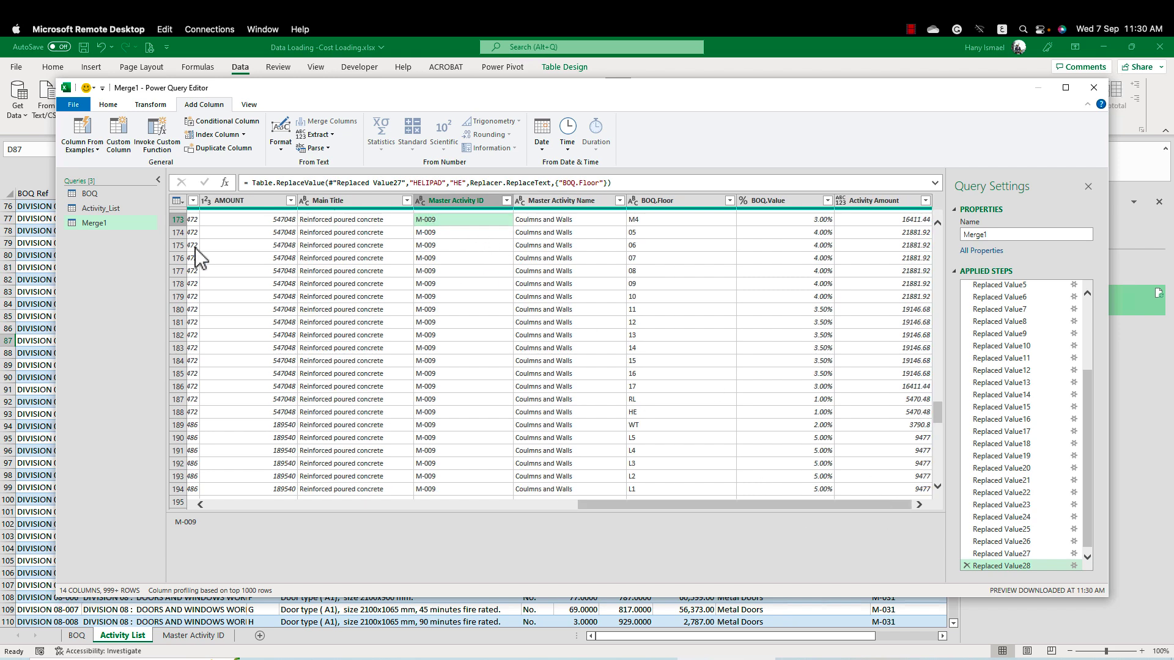
Add custom column 'Activity ID' = [Master Activity ID]&"-"&[BOQ.Floor], giving values like M-001-AL
left_click(118, 134)
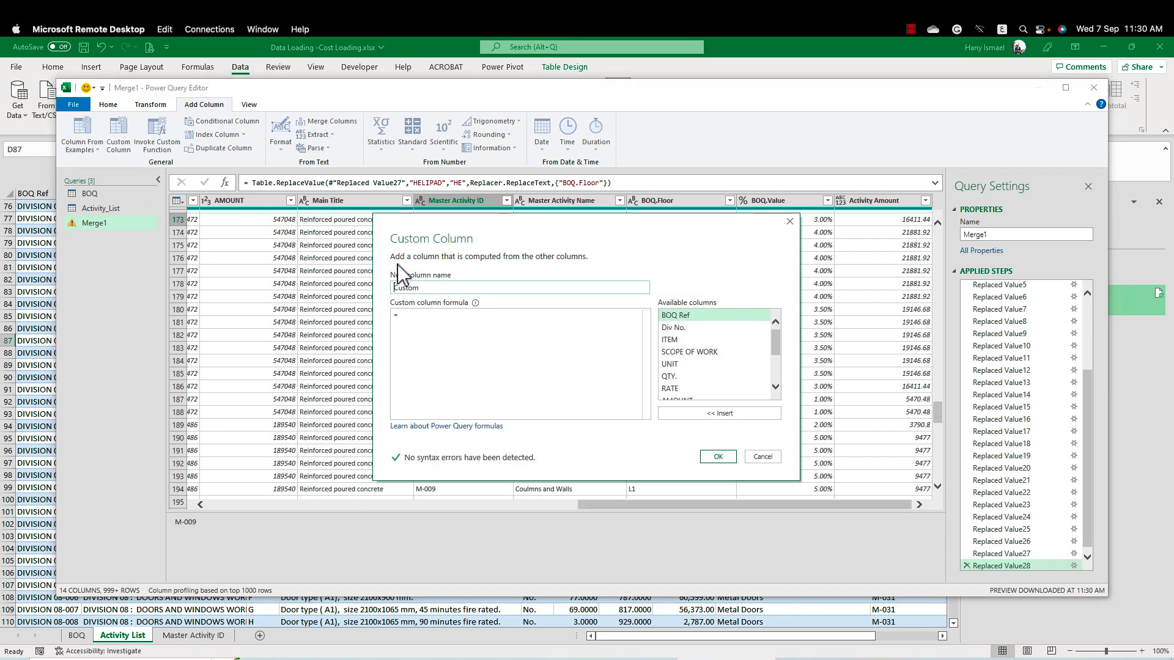
double_click(442, 288)
type("Activity")
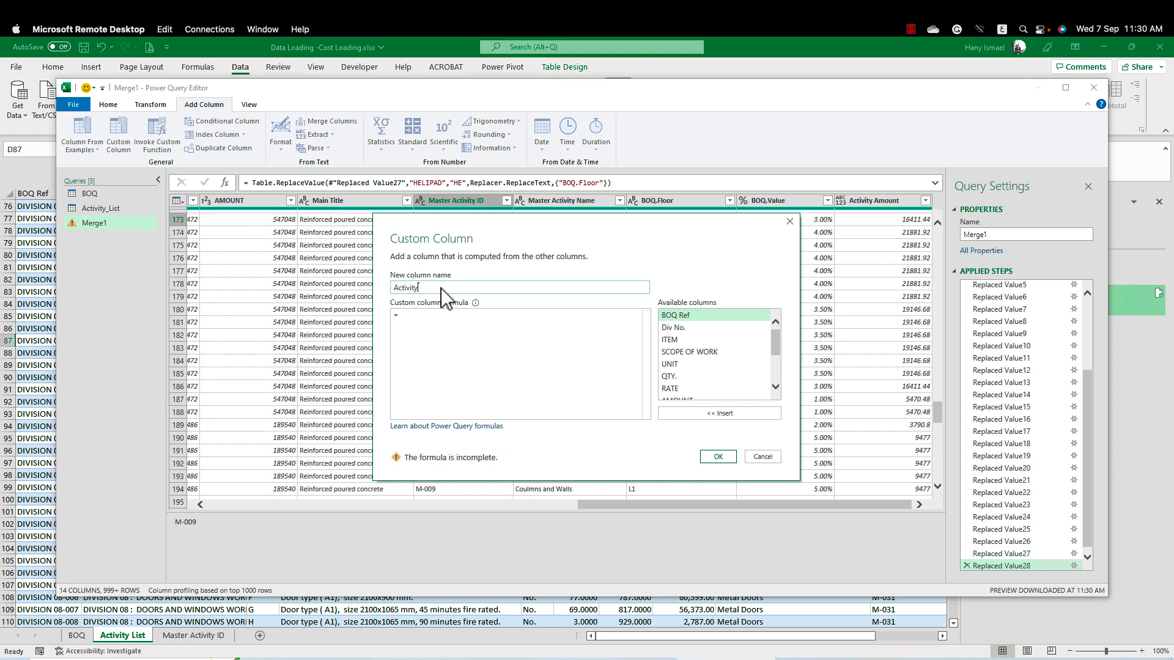
type(" ID")
left_click_drag(776, 343, 780, 380)
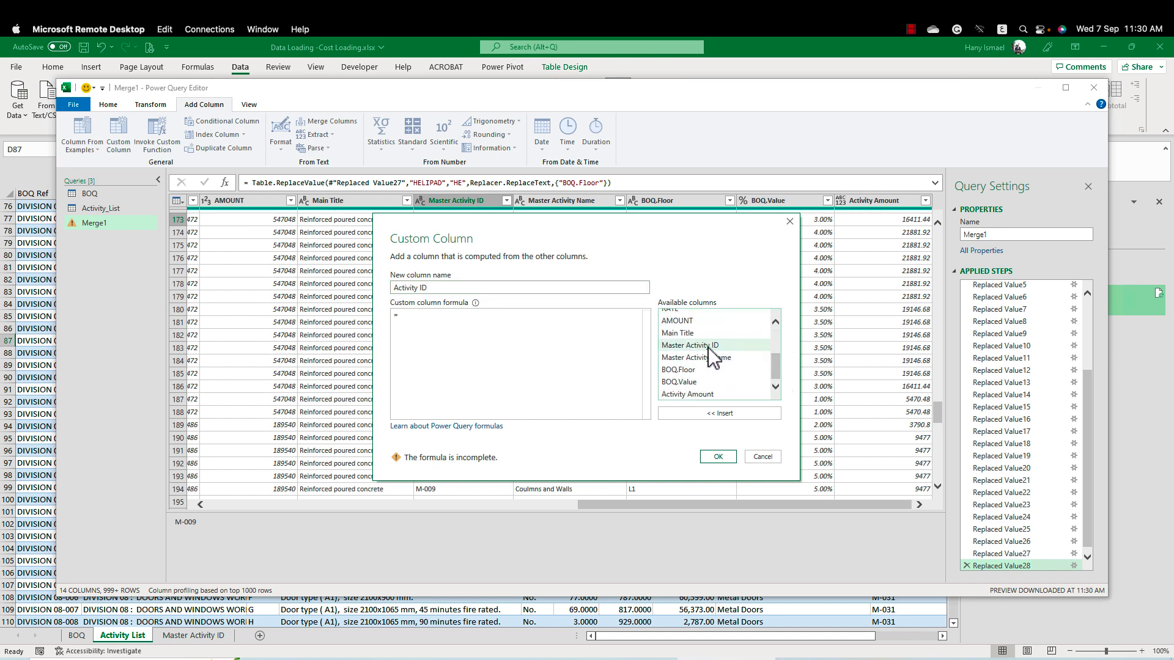
left_click(690, 345)
left_click(719, 414)
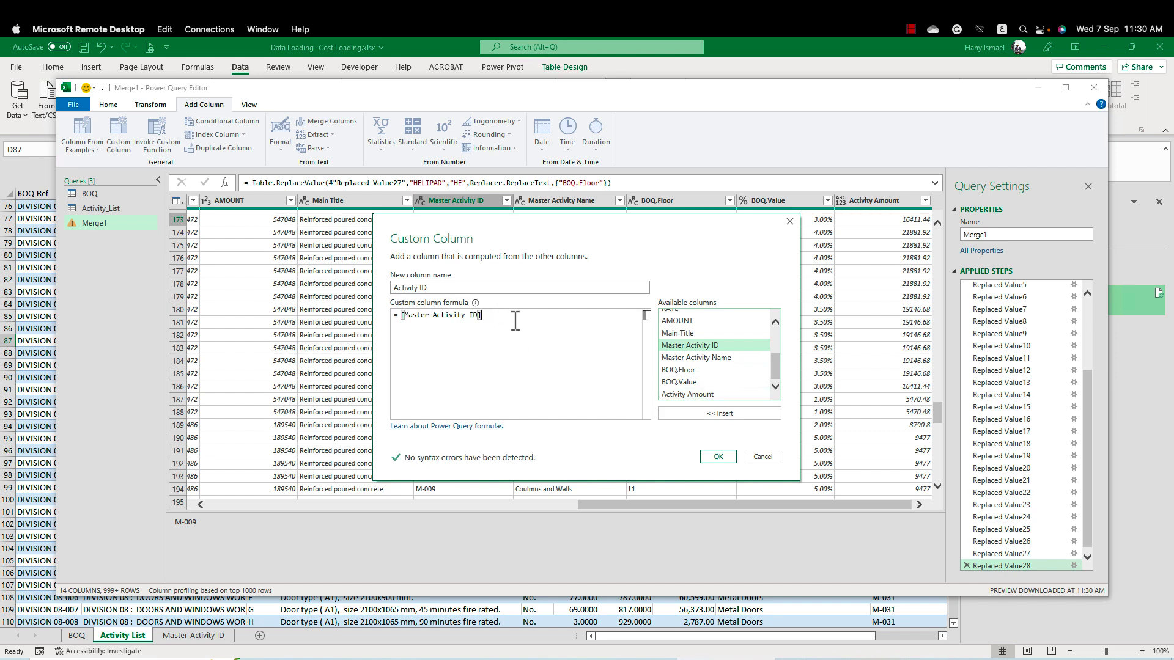
type("&")
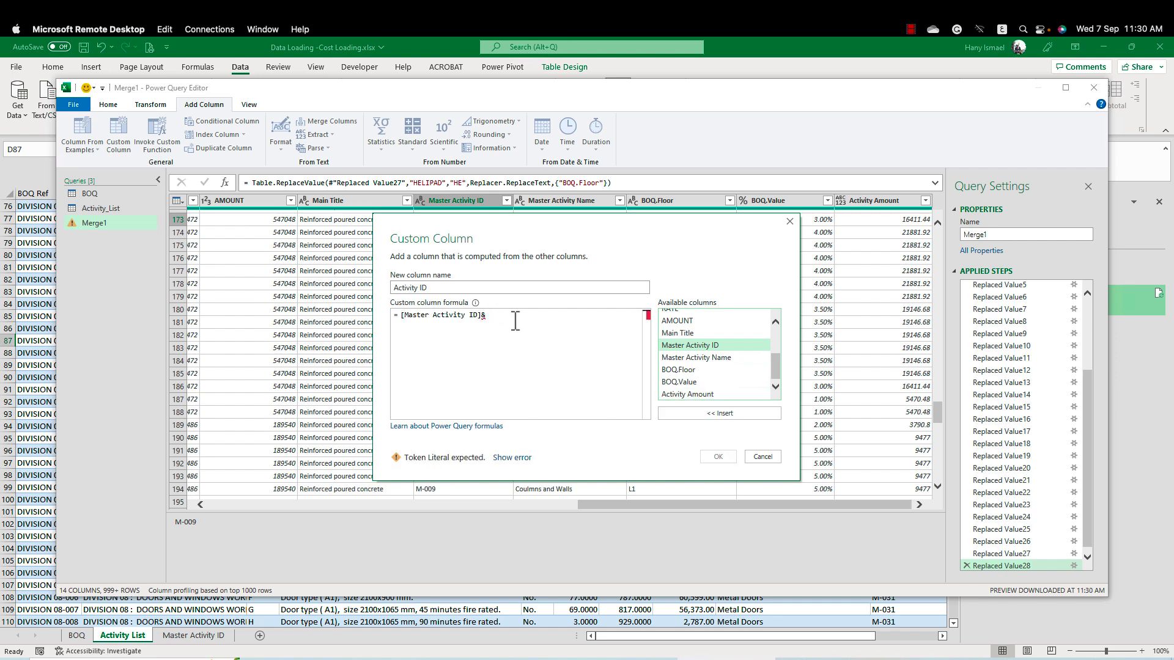
type("\"-\"")
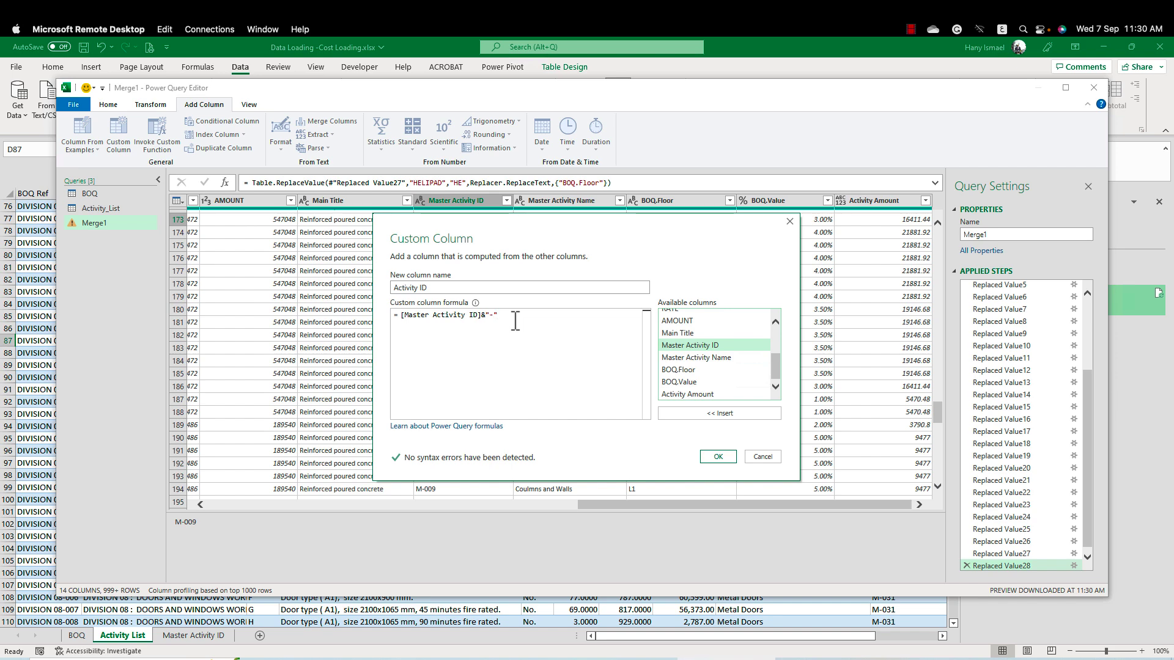
type("&")
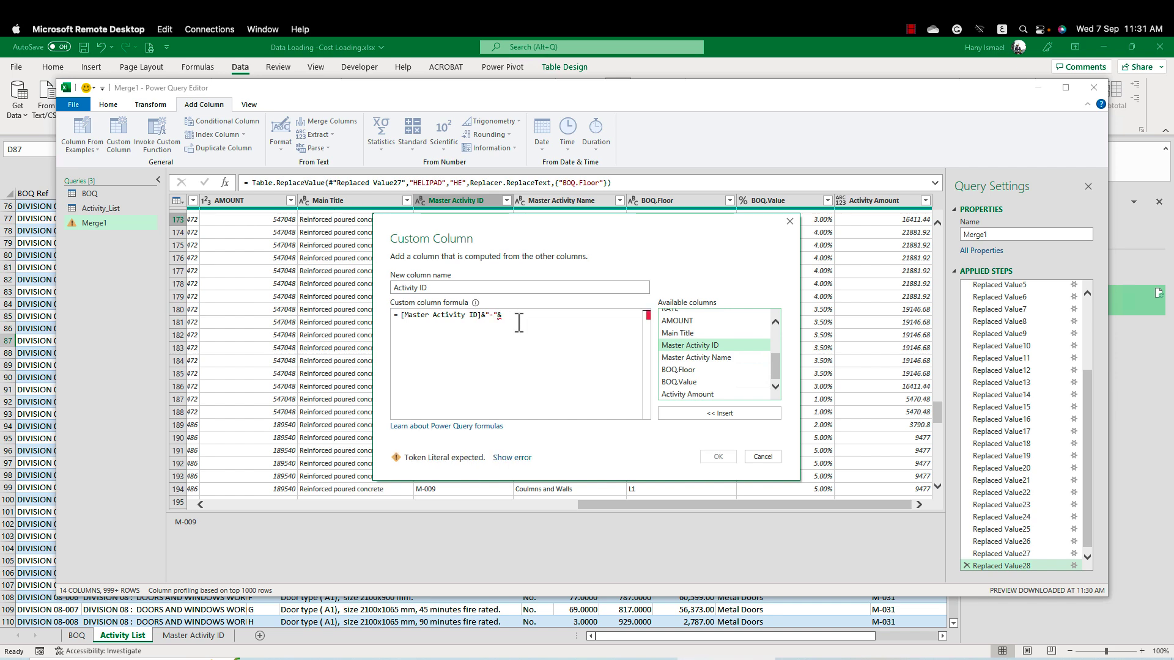
left_click_drag(674, 229, 674, 317)
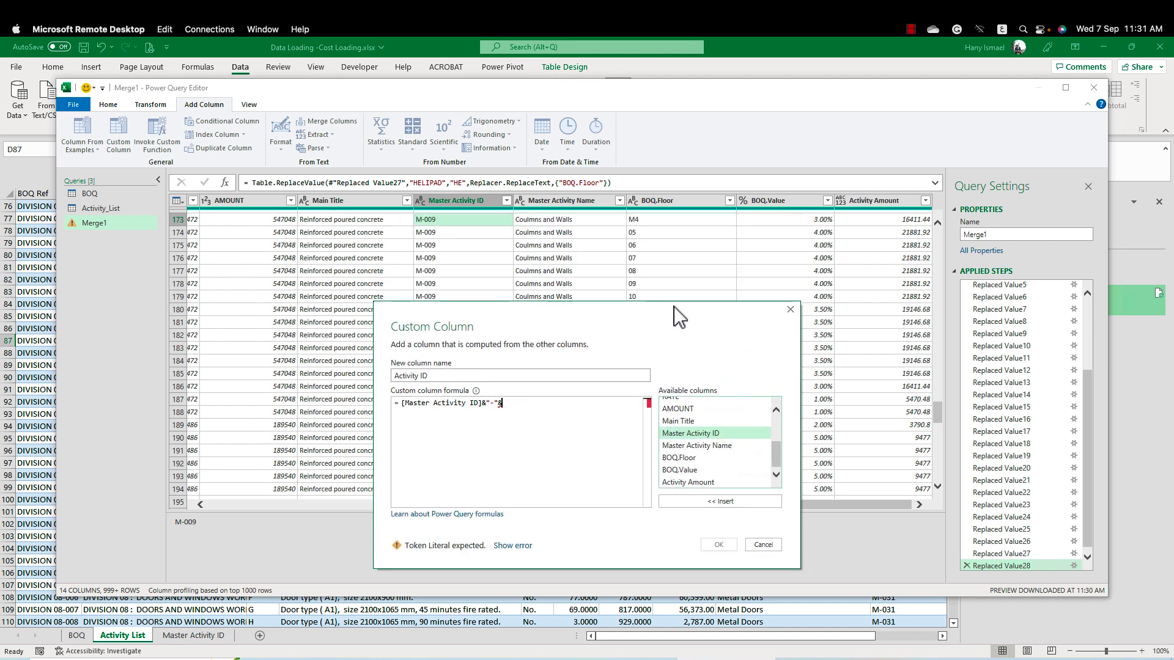
left_click(688, 457)
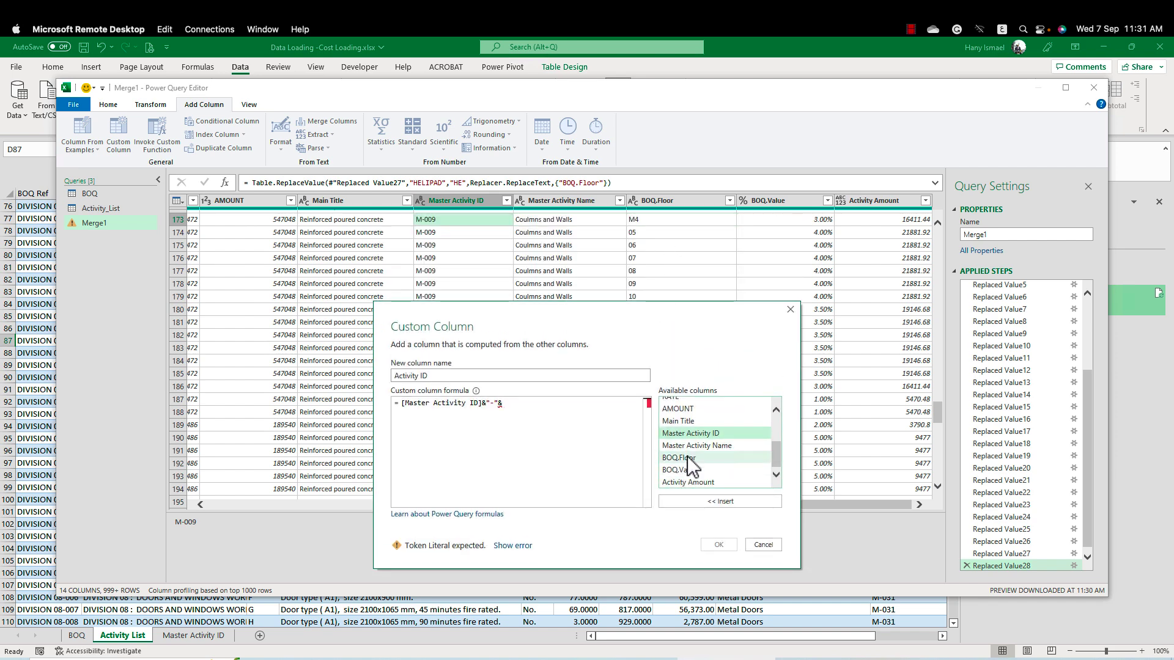
left_click(698, 500)
left_click(720, 545)
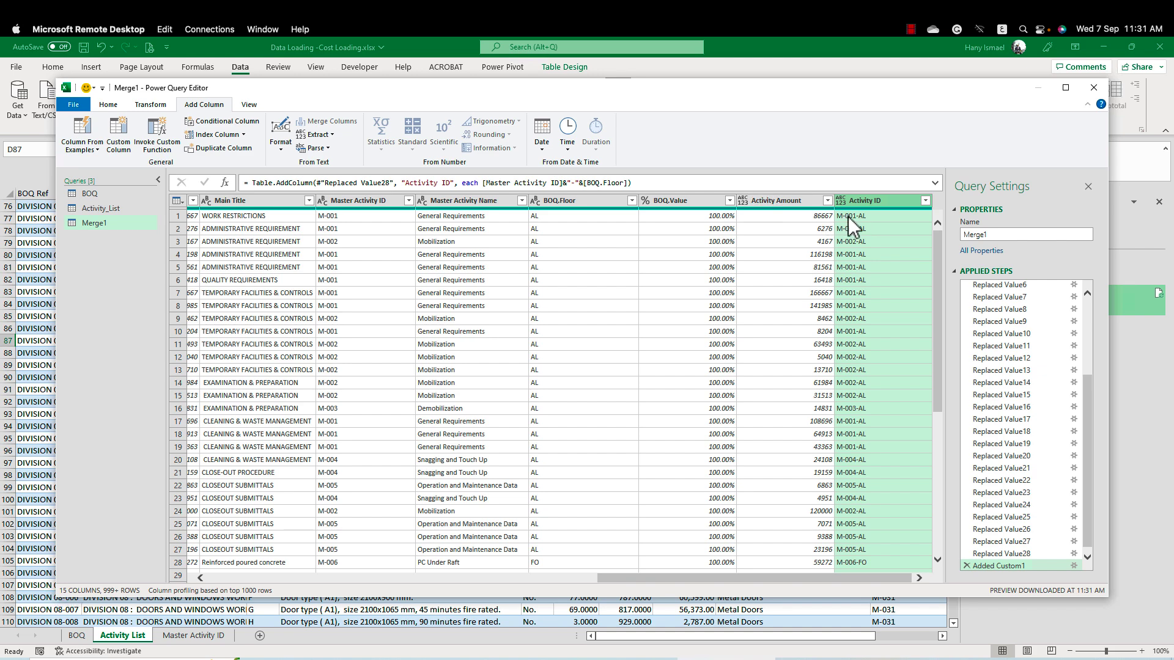
scroll(894, 292, "down", 20)
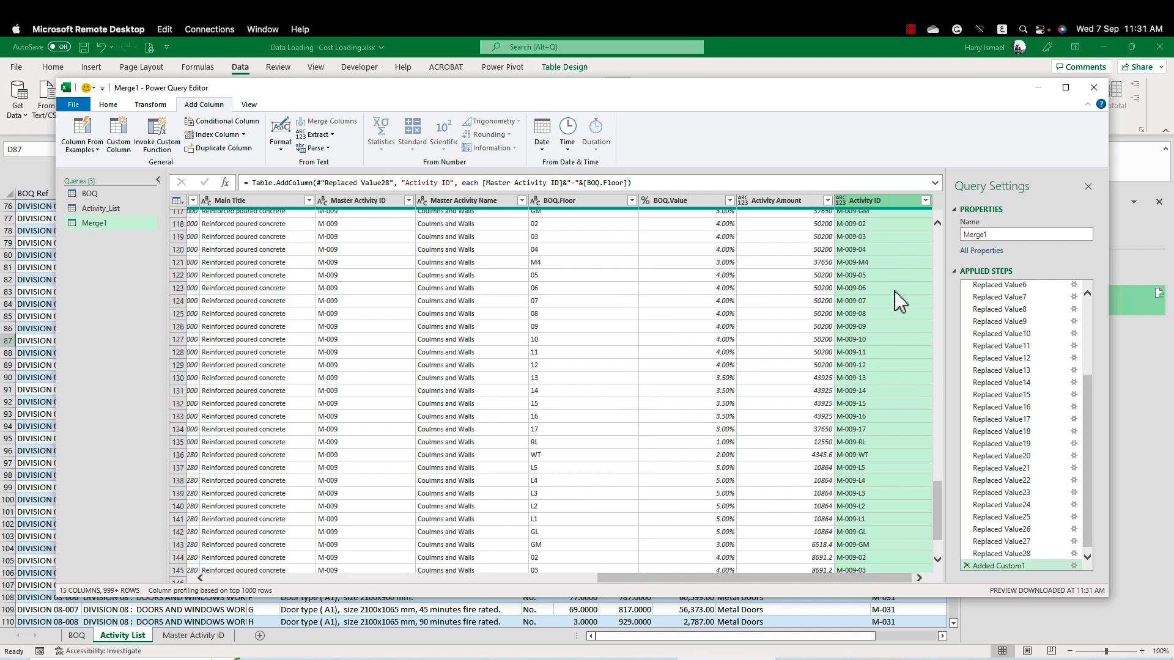
scroll(894, 291, "up", 3)
scroll(894, 291, "up", 20)
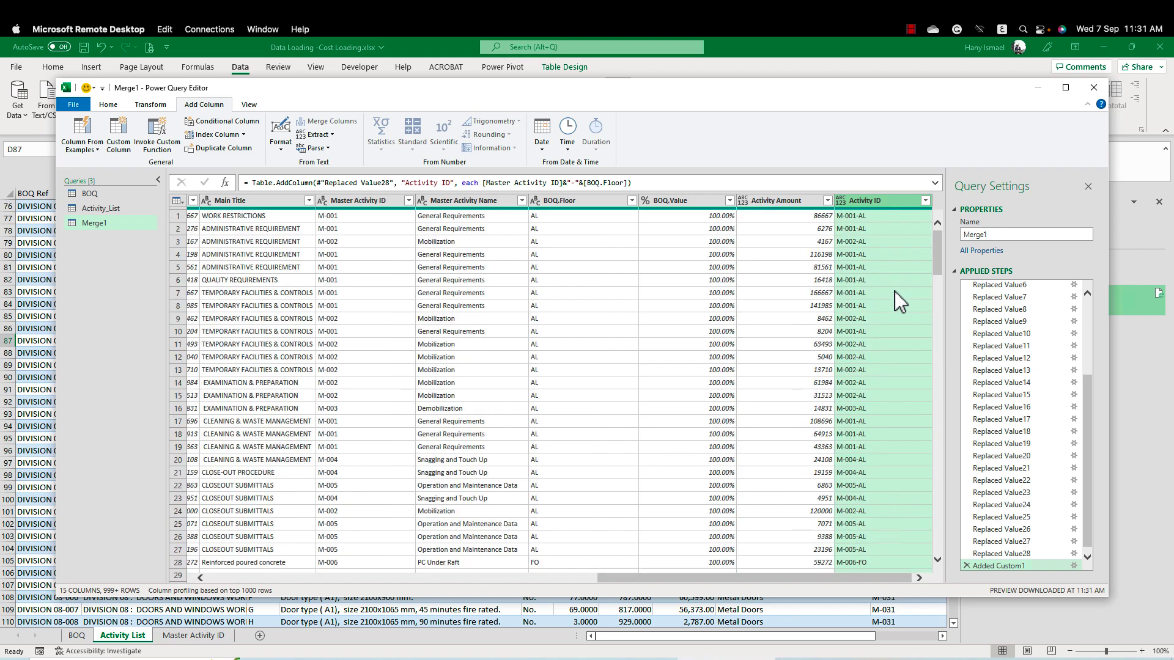
Close & Load Merge1 as a table on a new worksheet, loading 22,226 rows
left_click(73, 104)
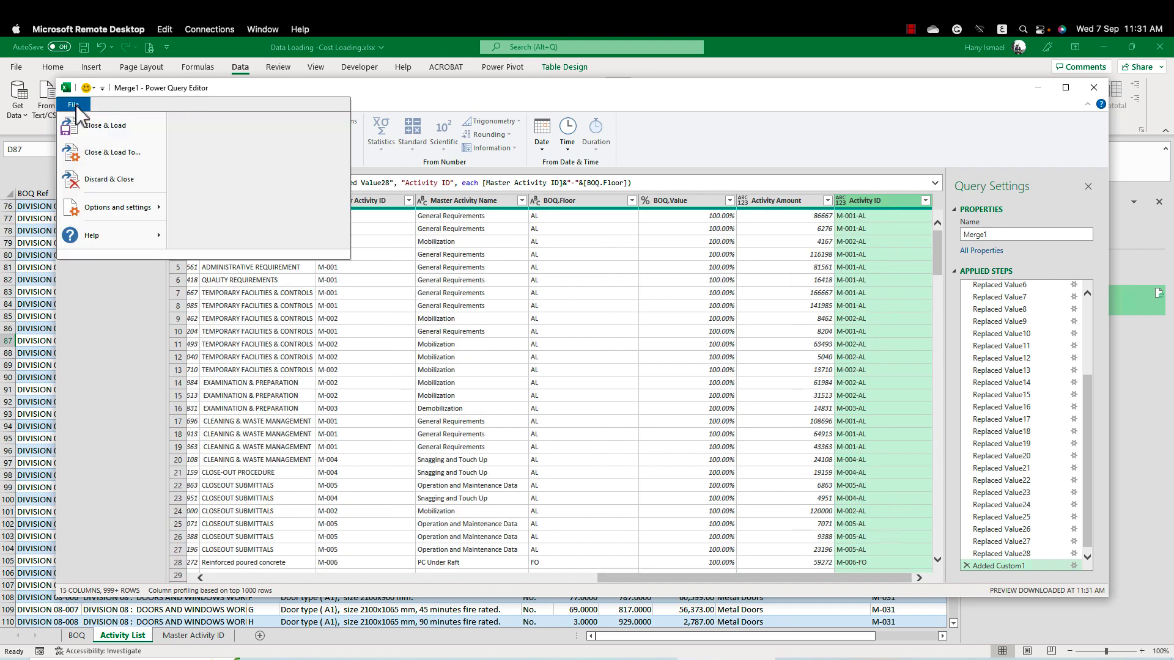
left_click(119, 154)
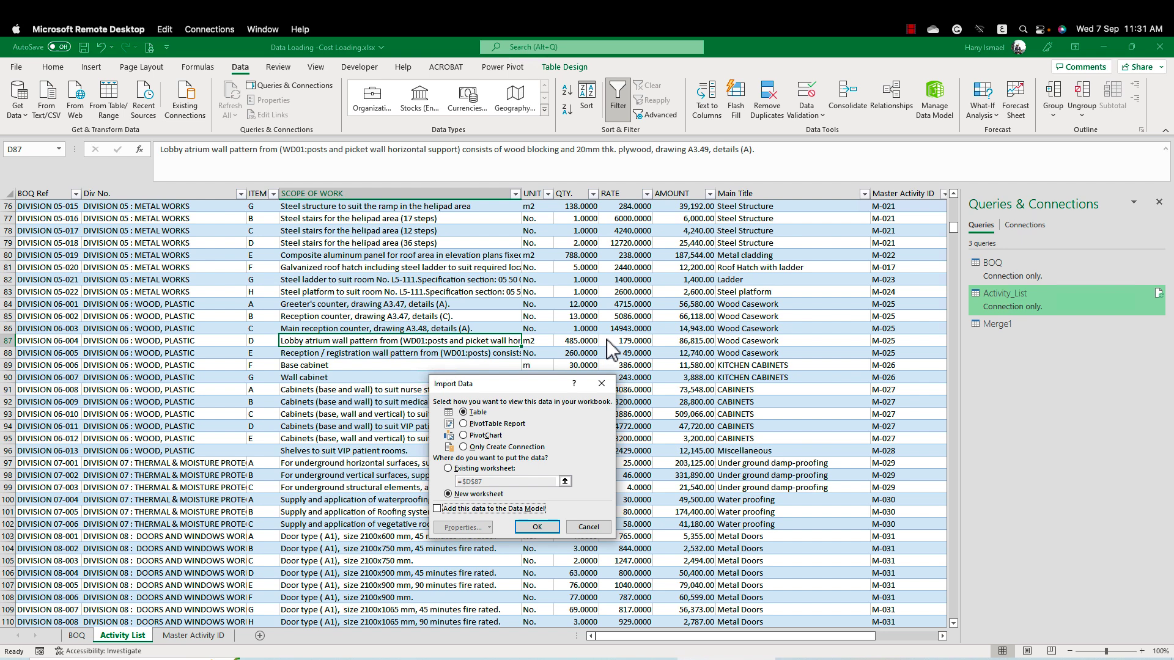
left_click(532, 525)
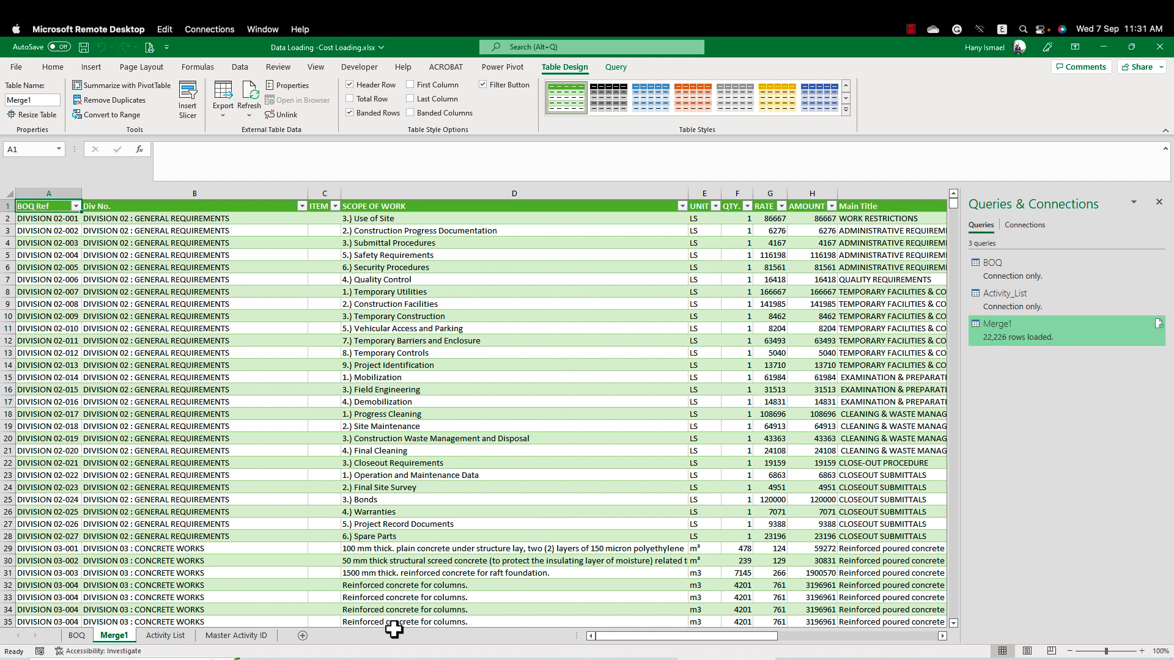
Format the BOQ sheet's AMOUNT column as Number with 0 decimals and a 1000 separator
left_click(77, 636)
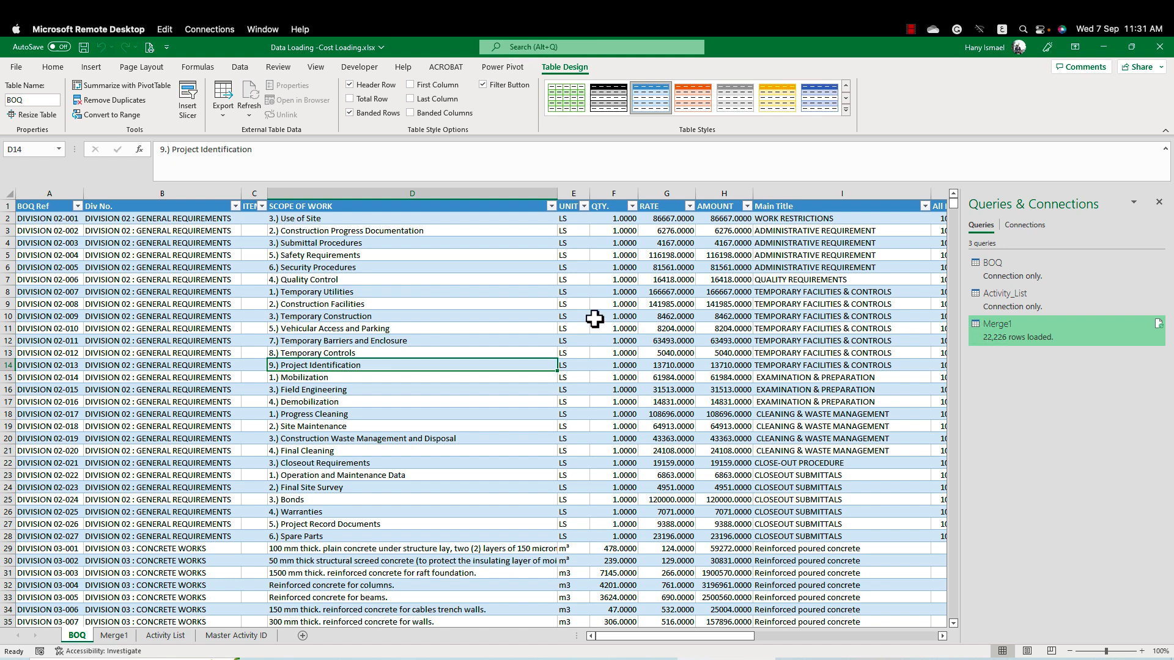
left_click(728, 193)
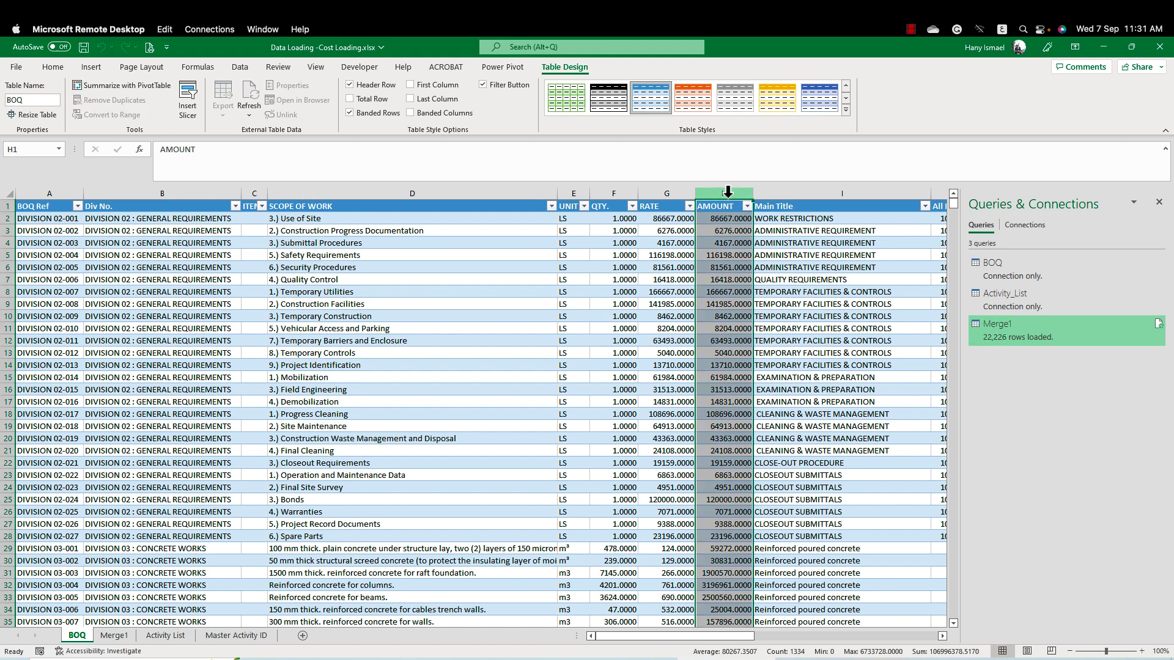
right_click(728, 192)
key("Escape")
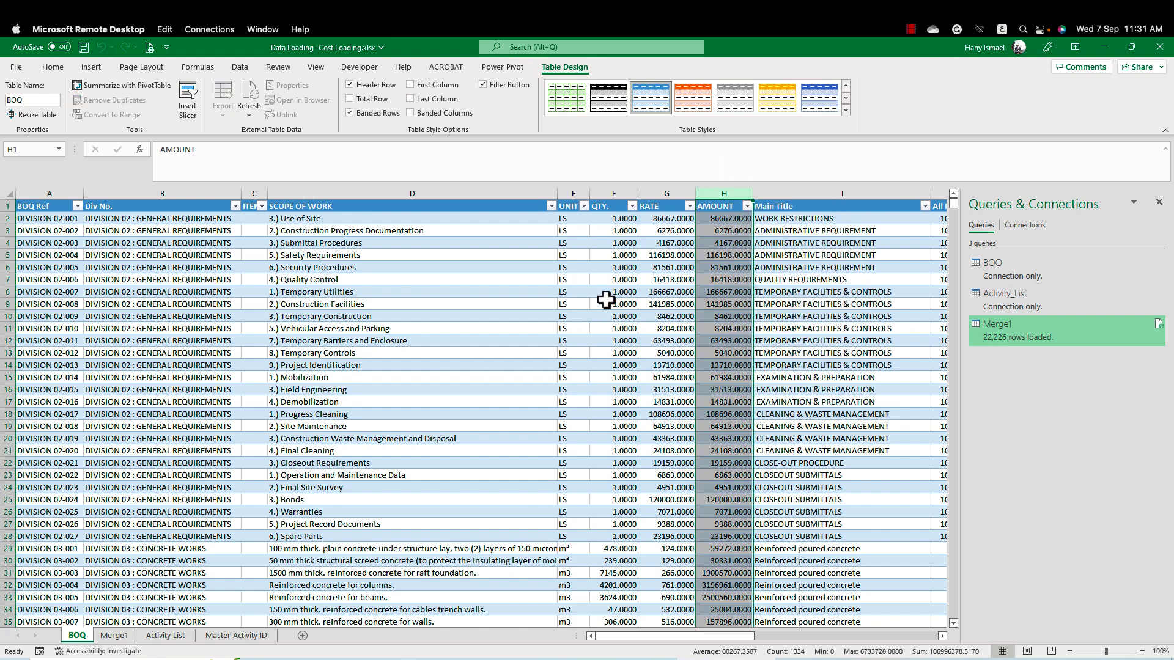
key("ctrl+1")
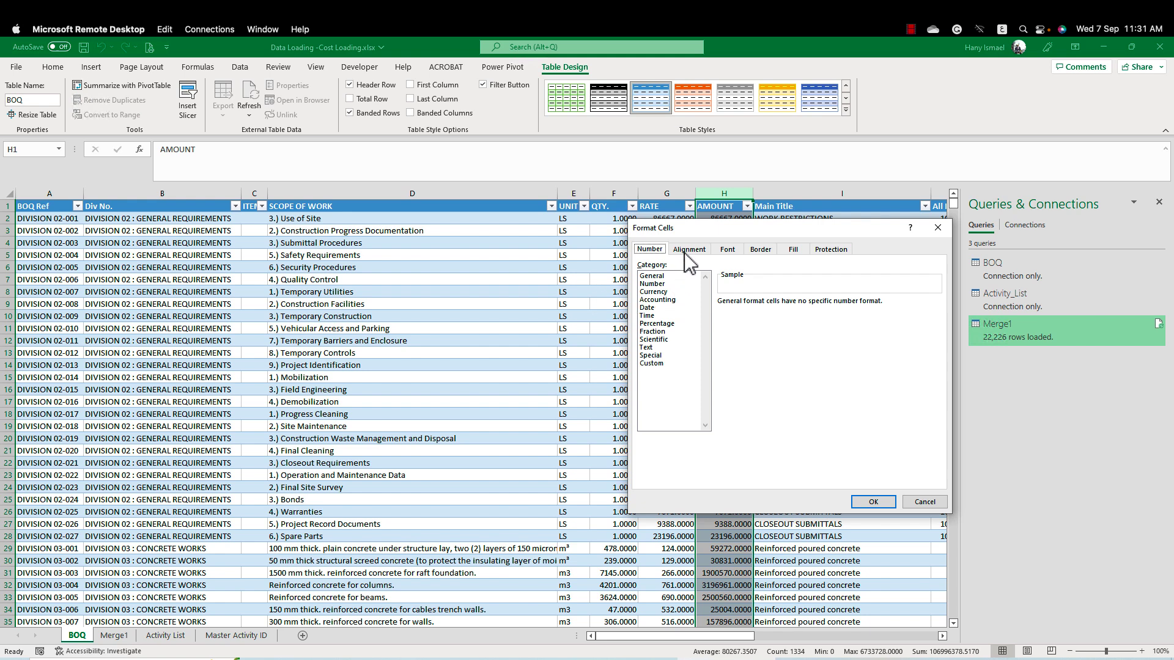
left_click(659, 285)
left_click(722, 318)
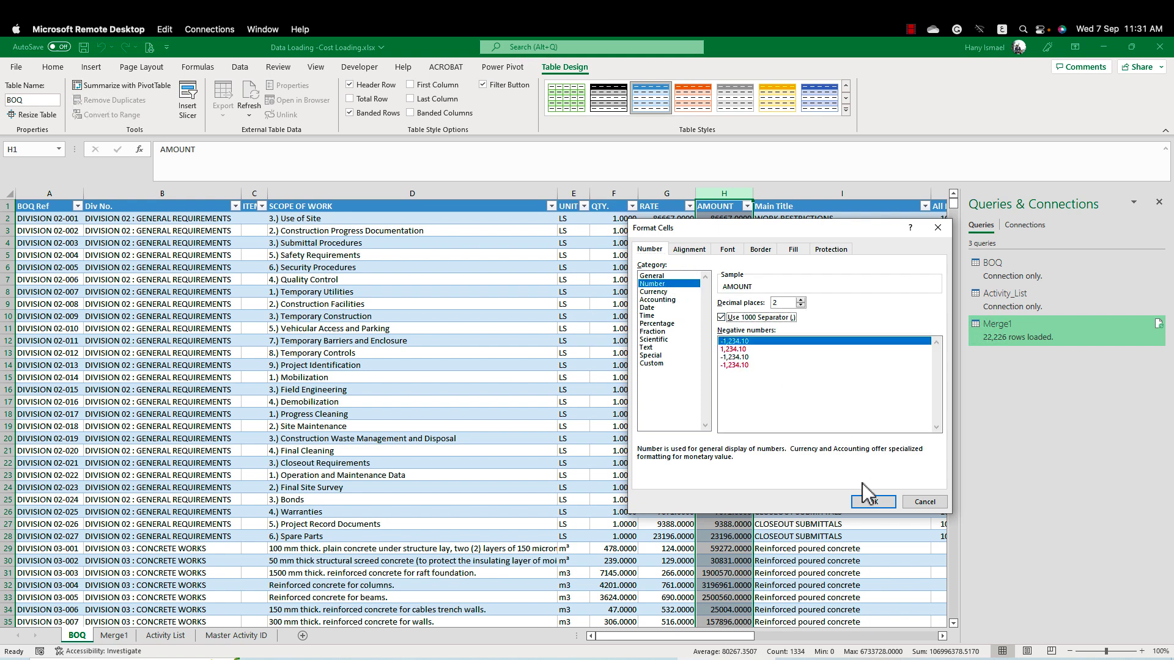
left_click(800, 307)
left_click(801, 306)
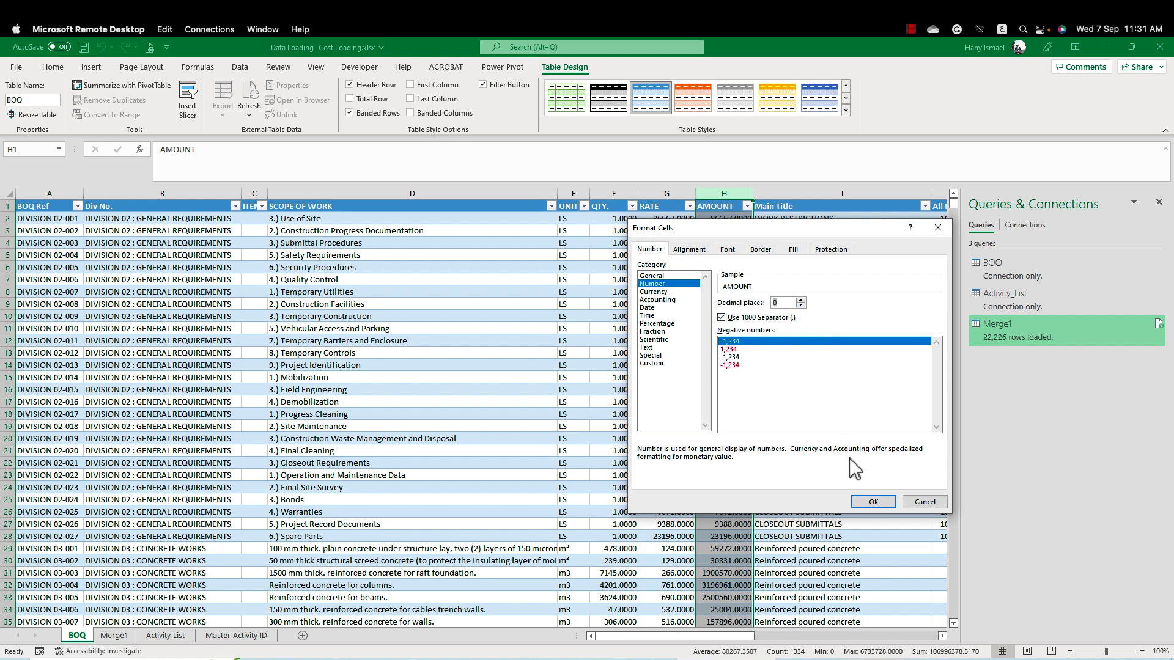
left_click(873, 501)
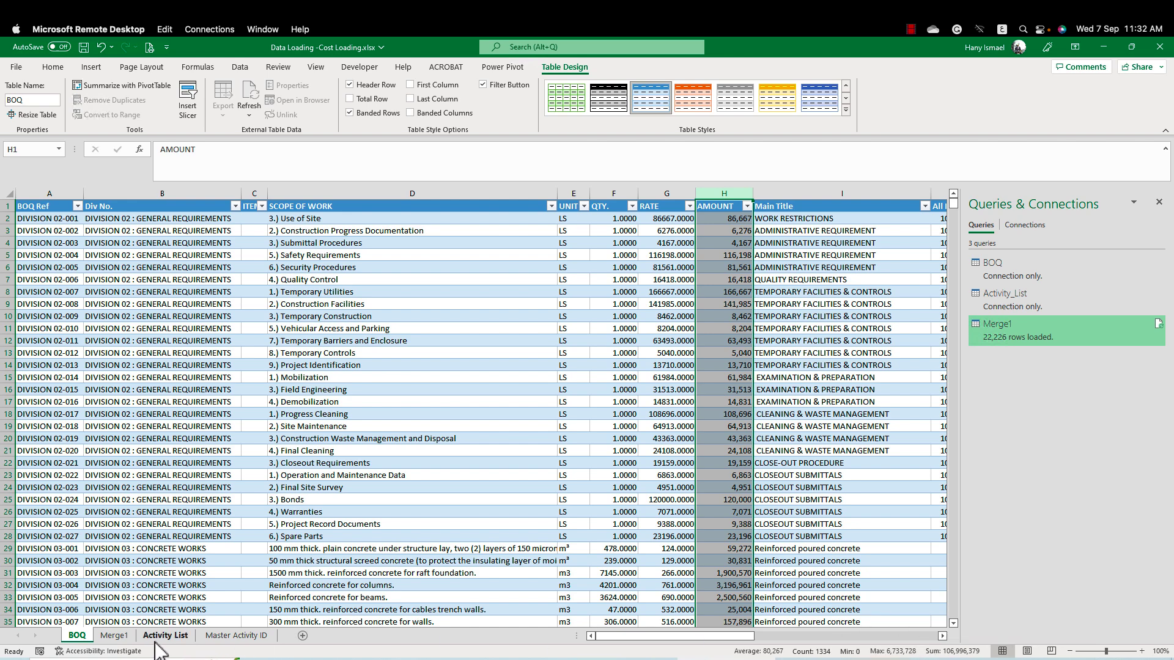
On the Merge1 sheet, format Activity Amount as Number with 0 decimals and thousands separators
left_click(116, 636)
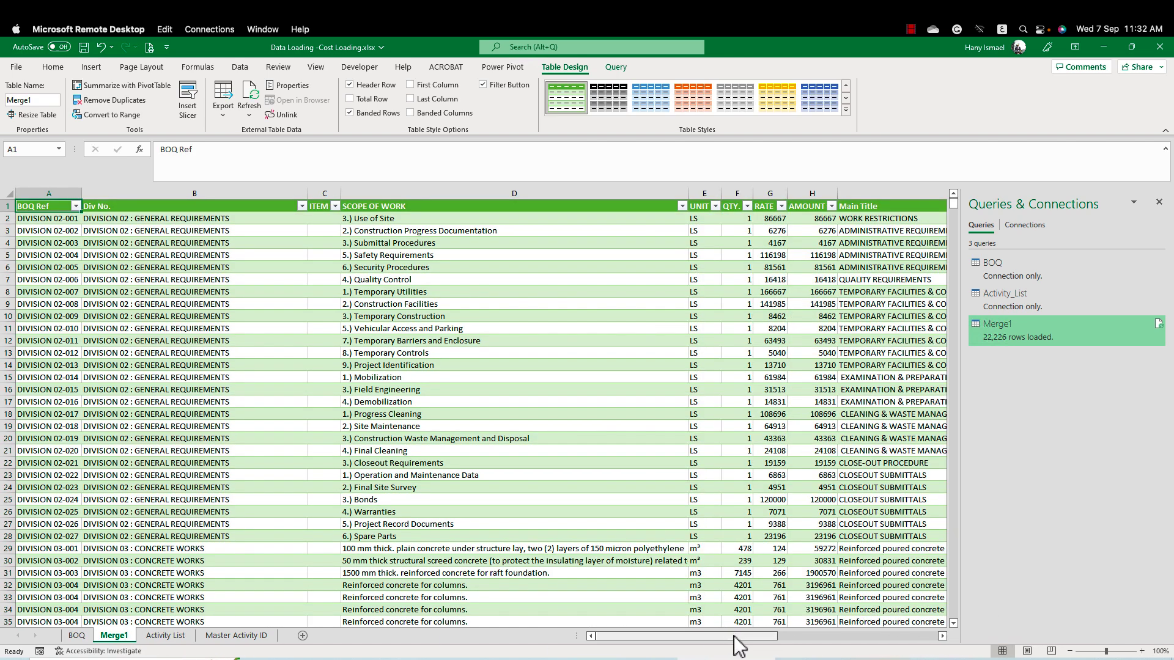
left_click_drag(733, 637, 909, 637)
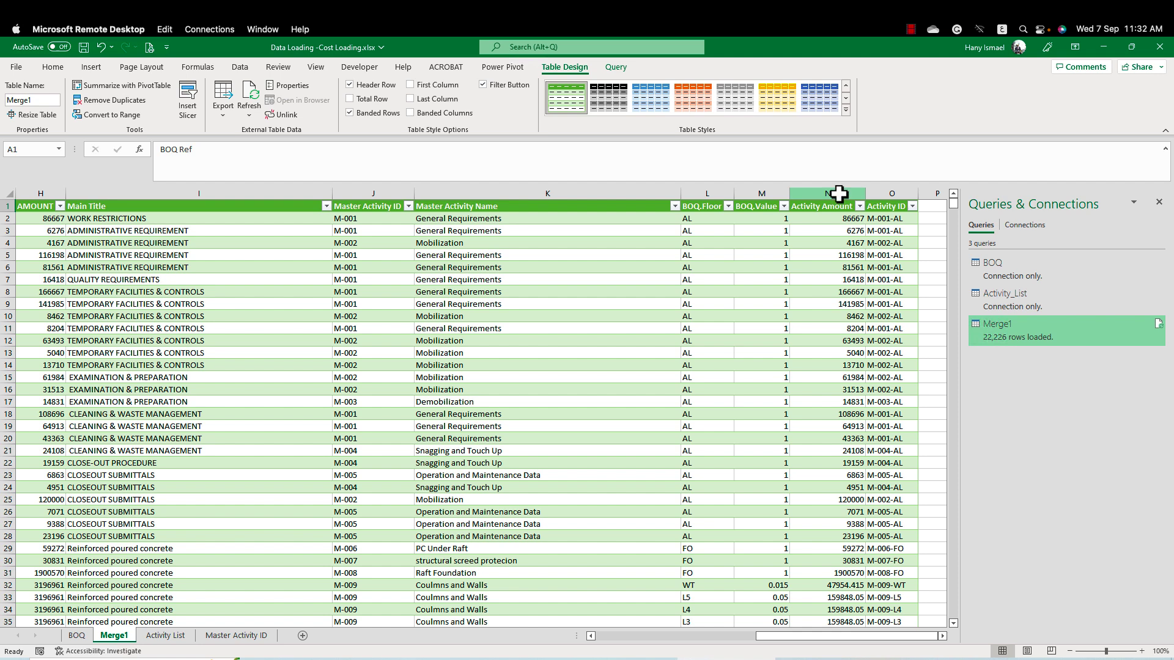
left_click(840, 192)
right_click(840, 189)
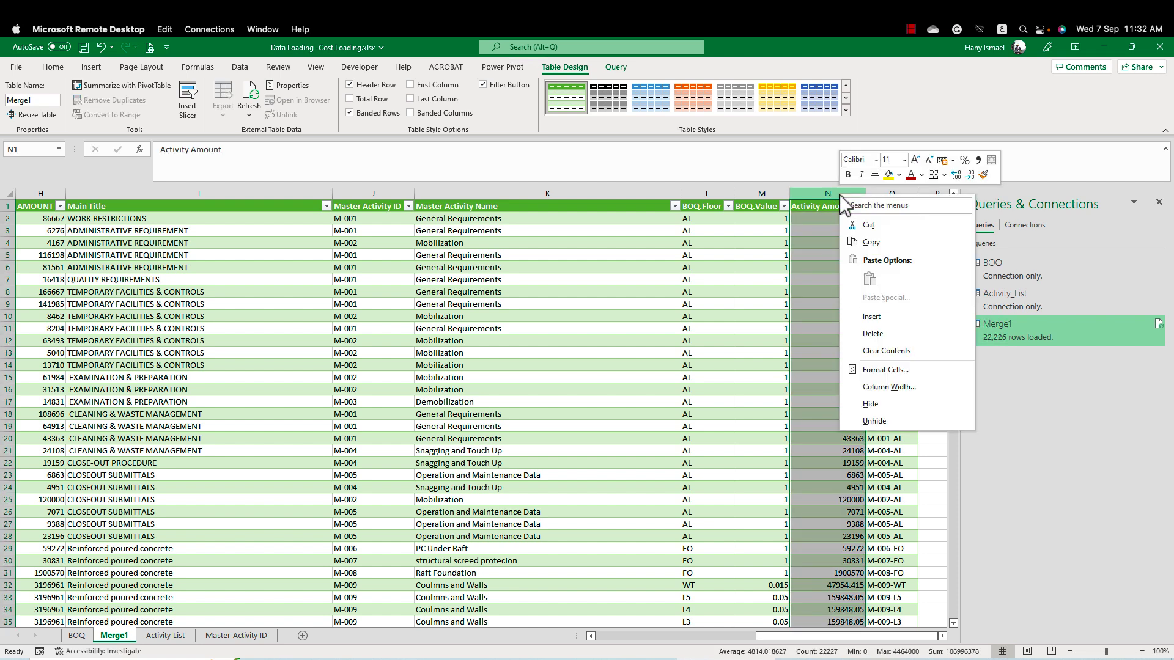
left_click(925, 374)
left_click(779, 273)
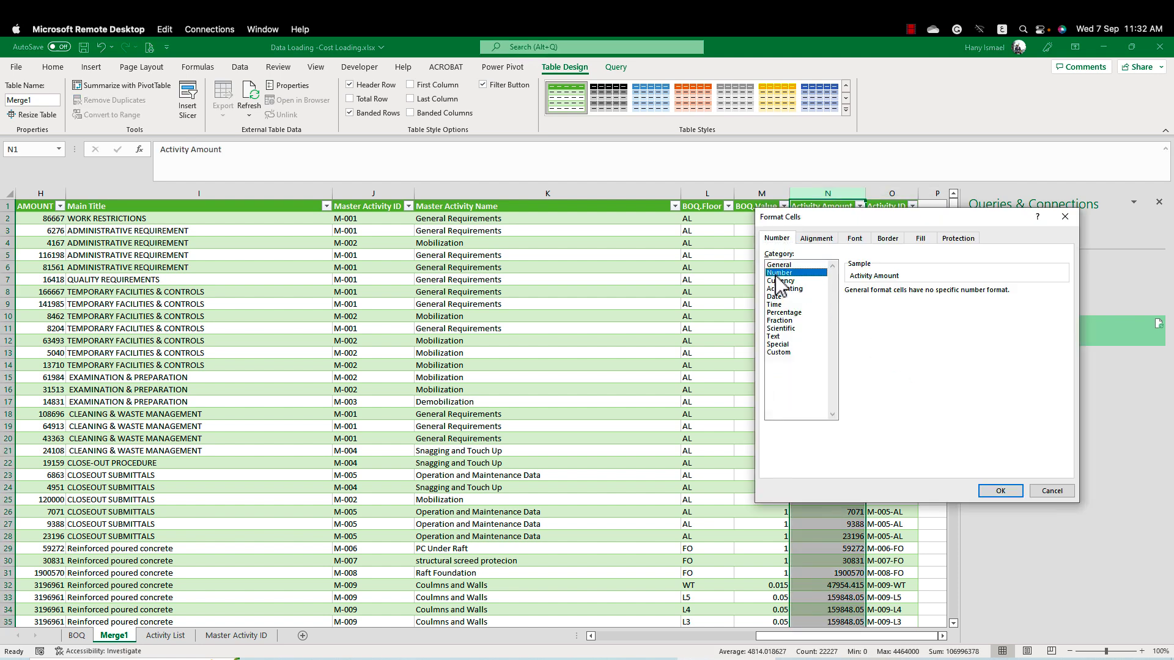
left_click(850, 307)
left_click(928, 294)
left_click(927, 295)
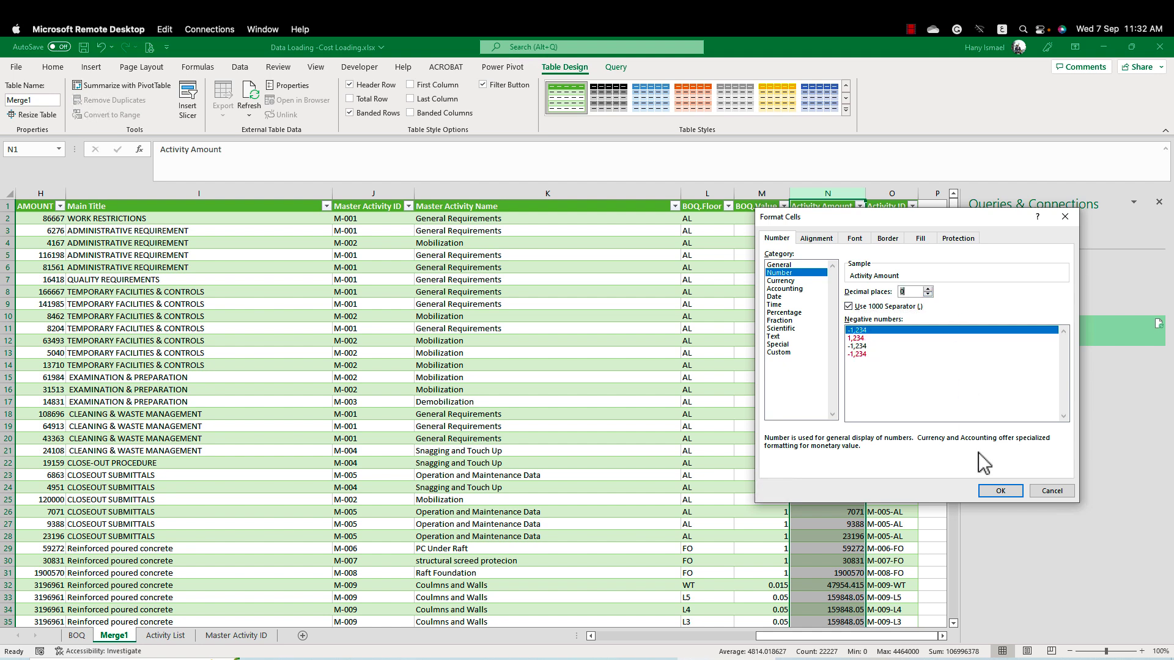
left_click(1000, 490)
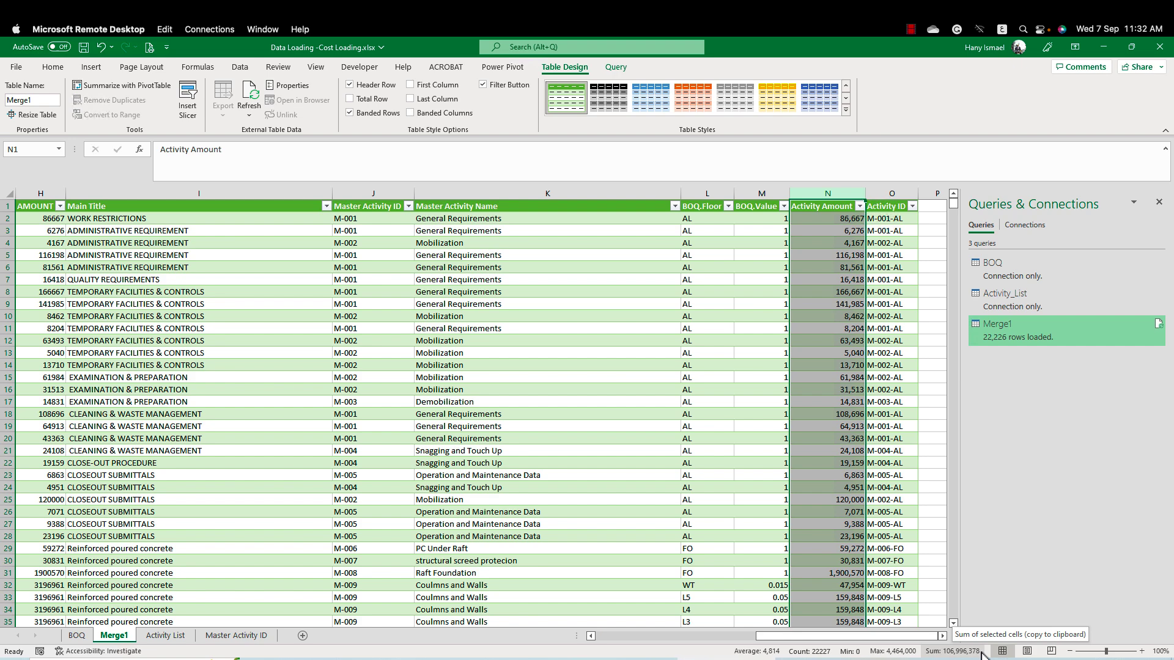
Compare with BOQ, then check Merge1's Activity Amount and Activity ID values such as M-001-AL
left_click(79, 637)
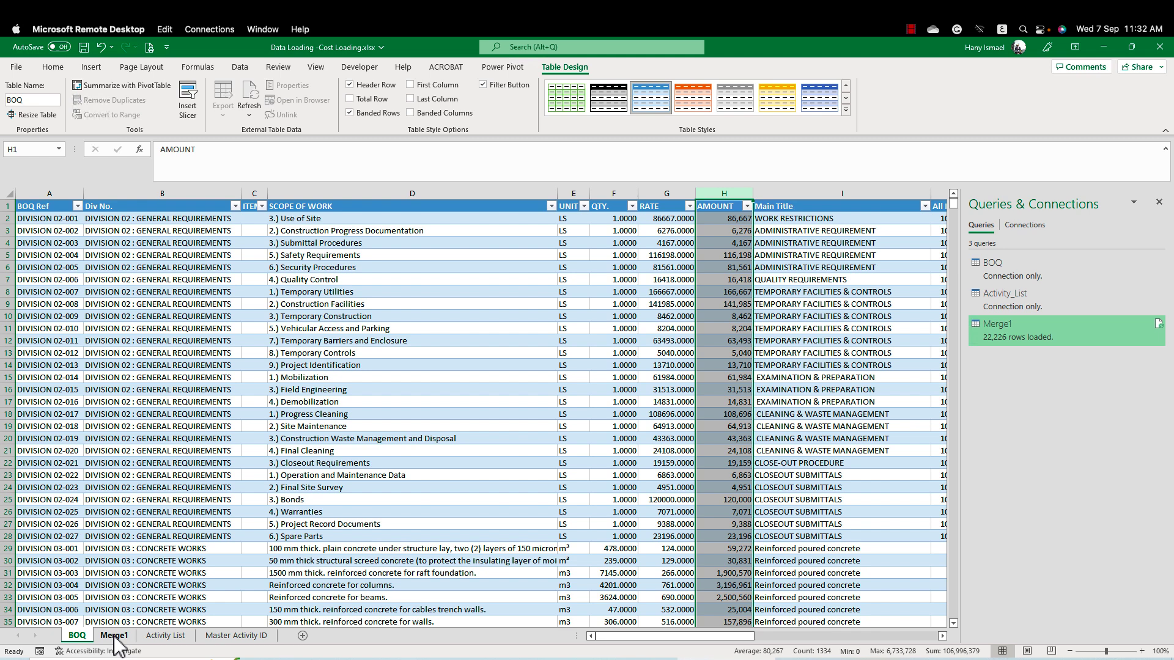
left_click(114, 637)
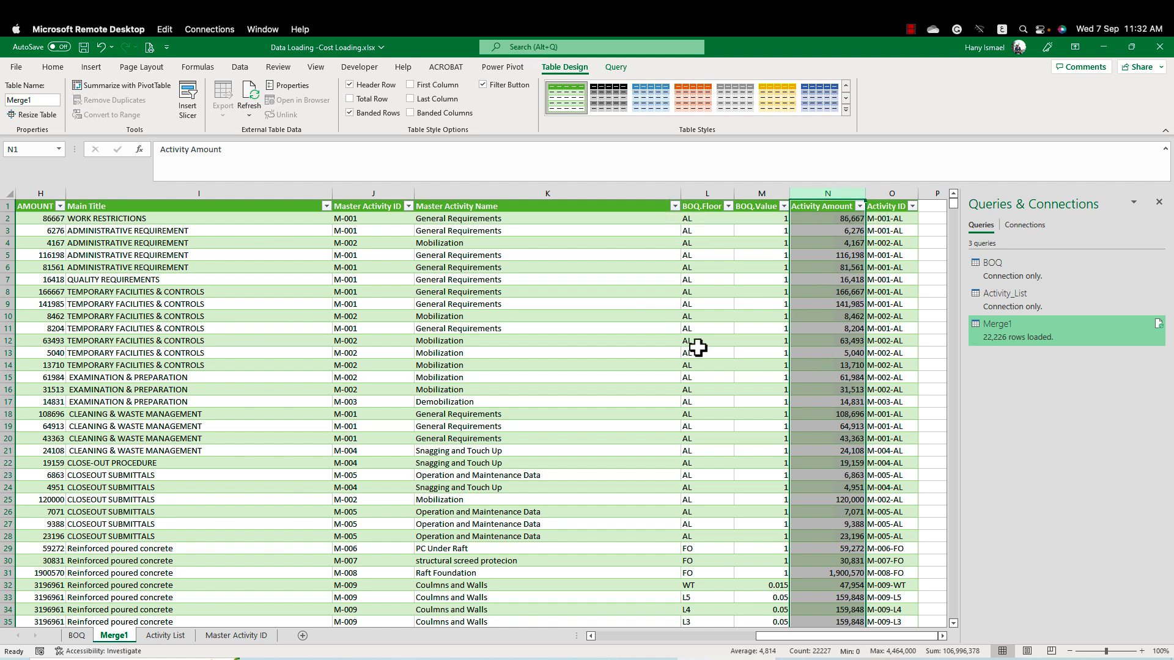
left_click(829, 281)
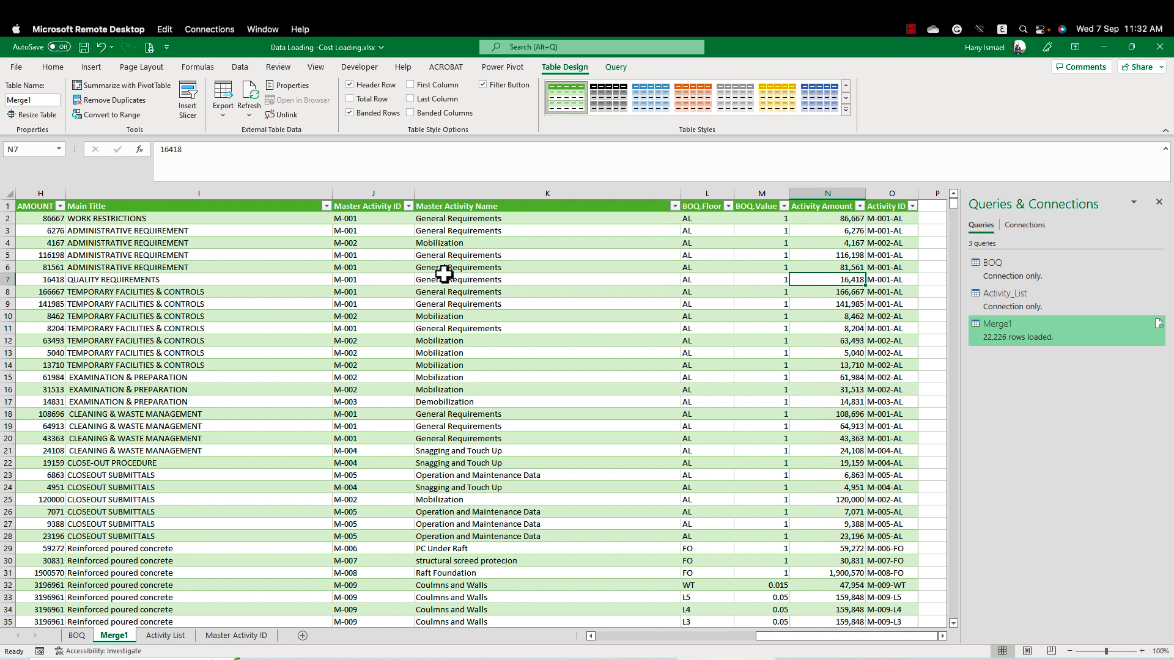
left_click(896, 220)
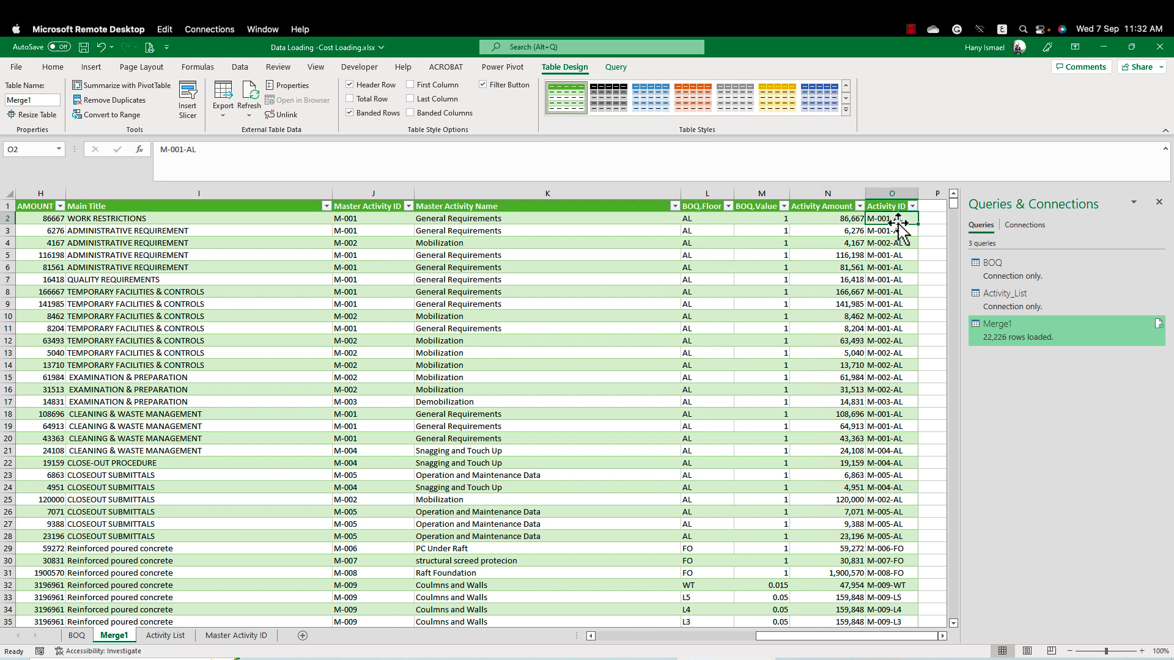
left_click(897, 232)
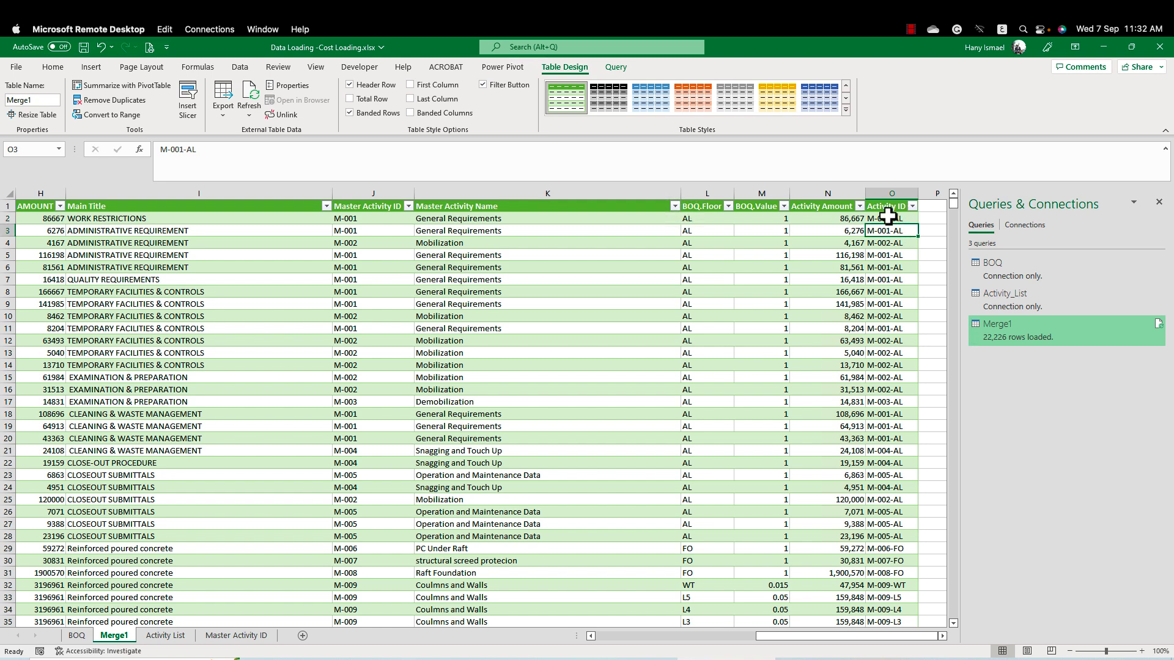
left_click_drag(888, 215, 888, 230)
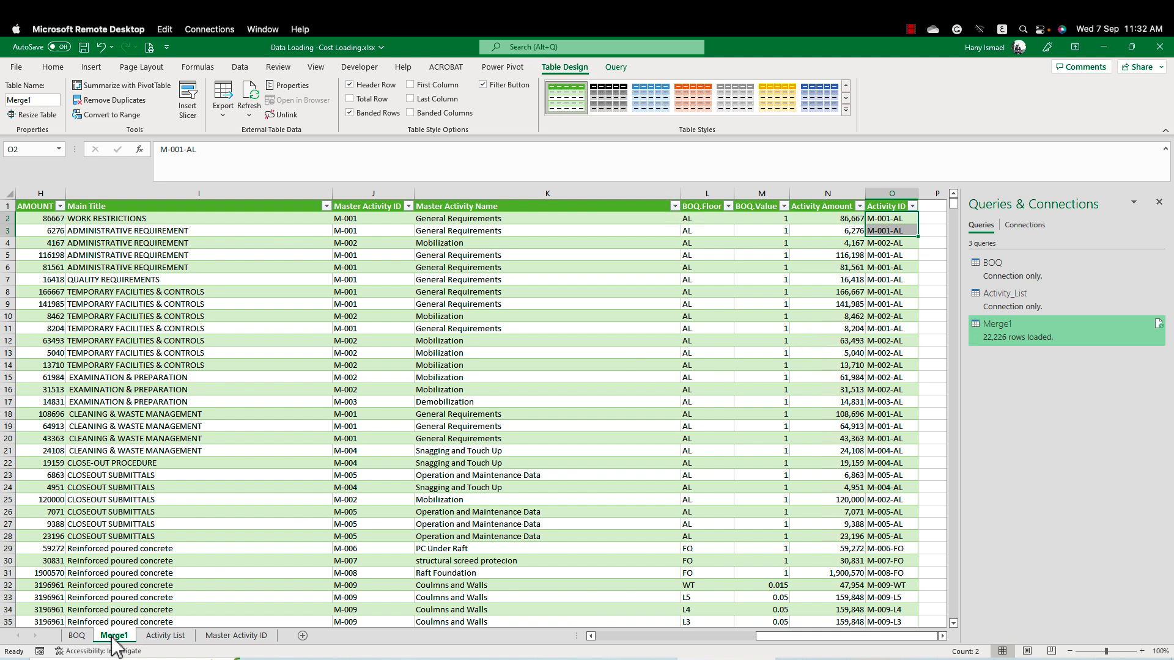
Insert a PivotTable from the Merge1 table on a new sheet, summing Activity Amount by Activity ID
left_click(362, 351)
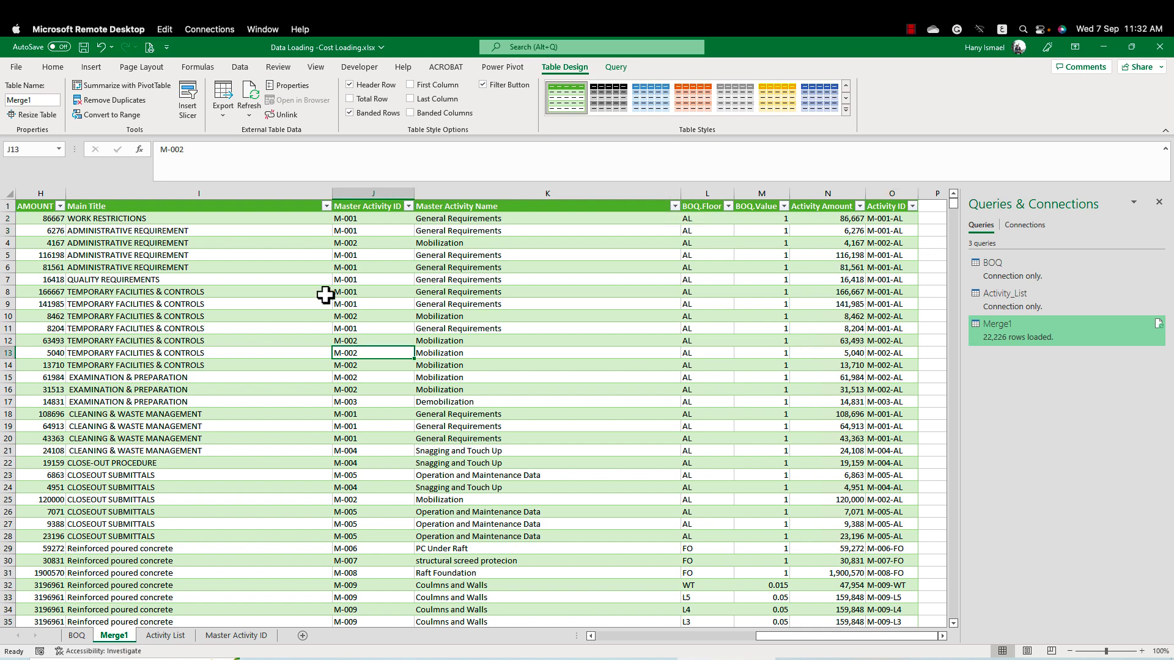
left_click(91, 66)
left_click(23, 113)
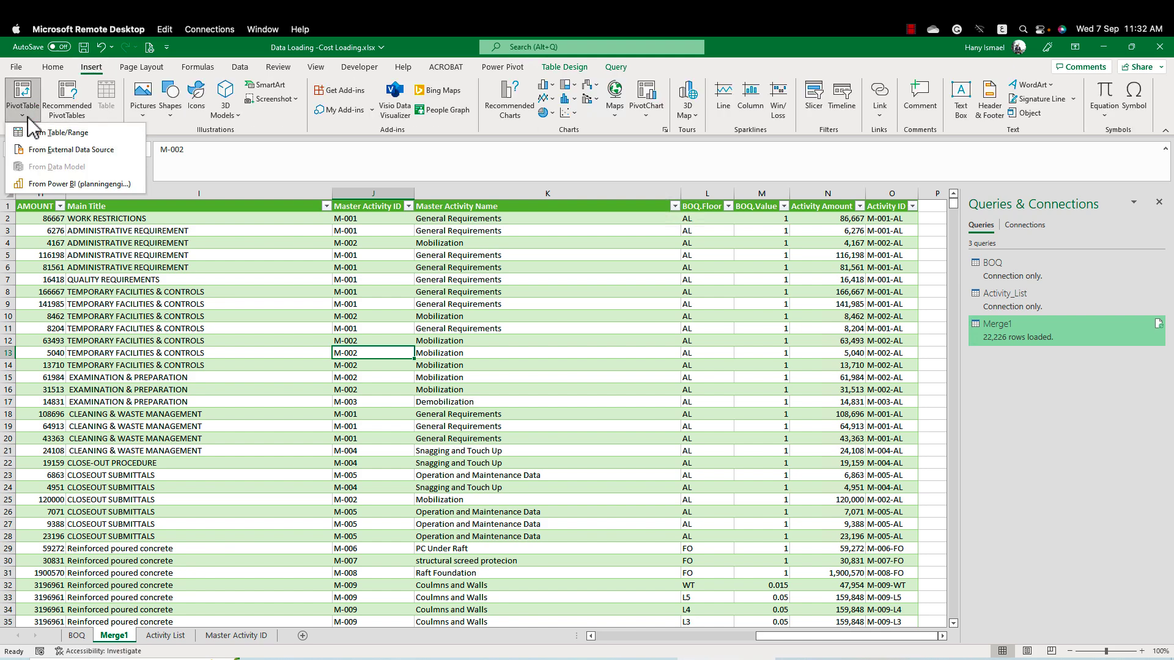
left_click(64, 135)
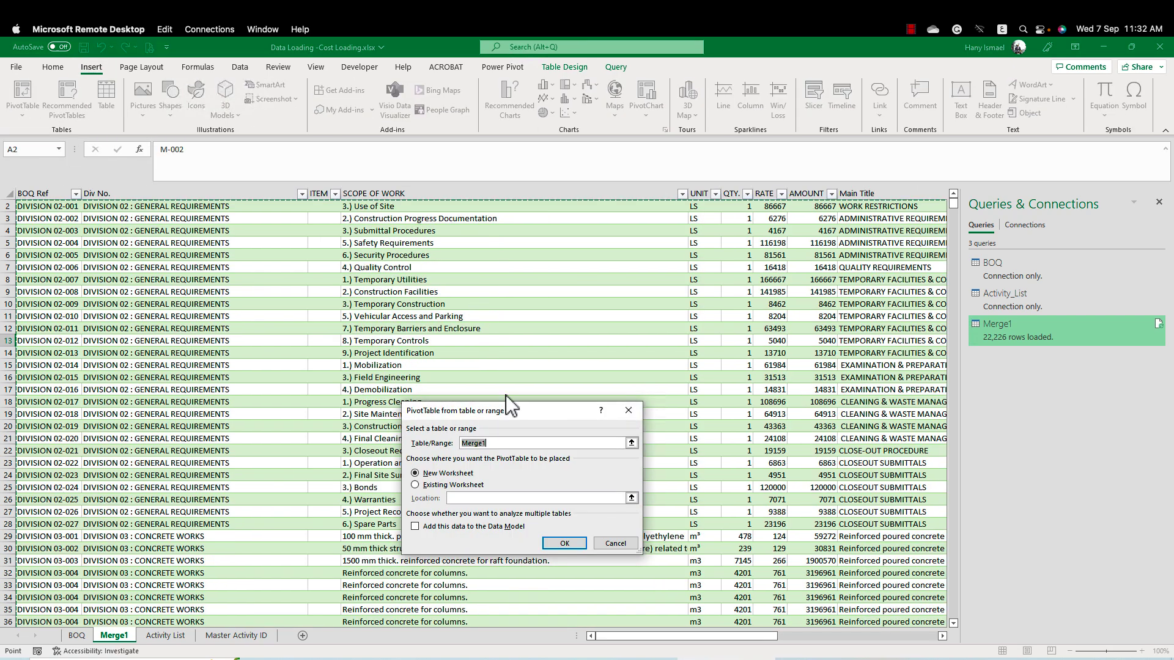
left_click(558, 538)
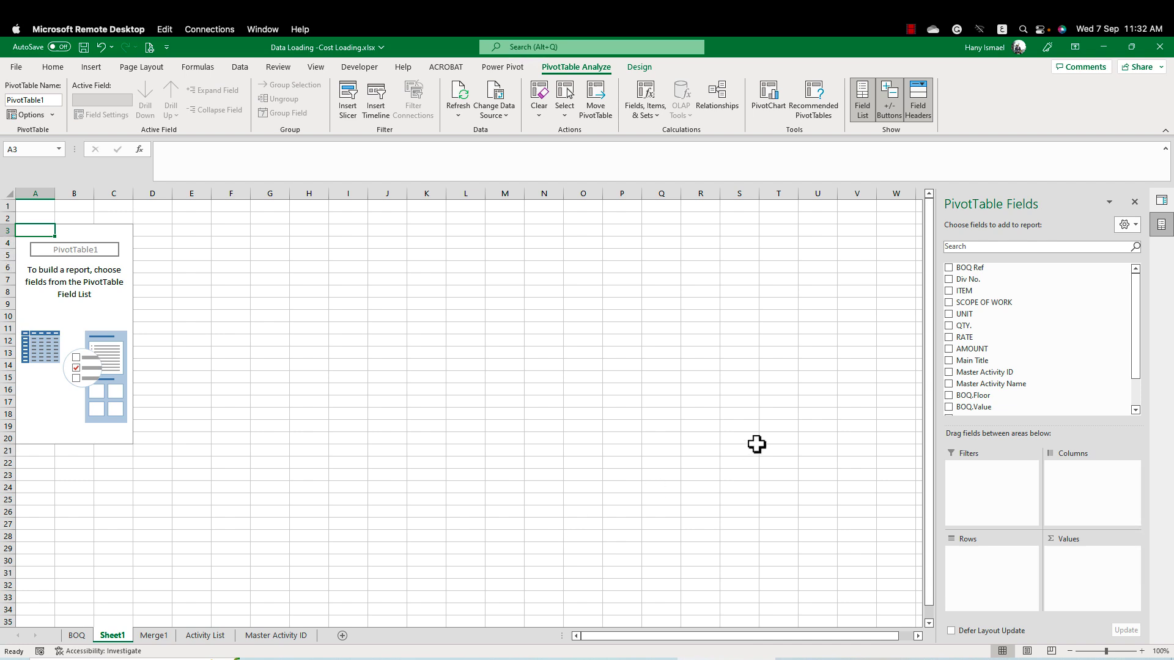
scroll(1141, 348, "down", 1)
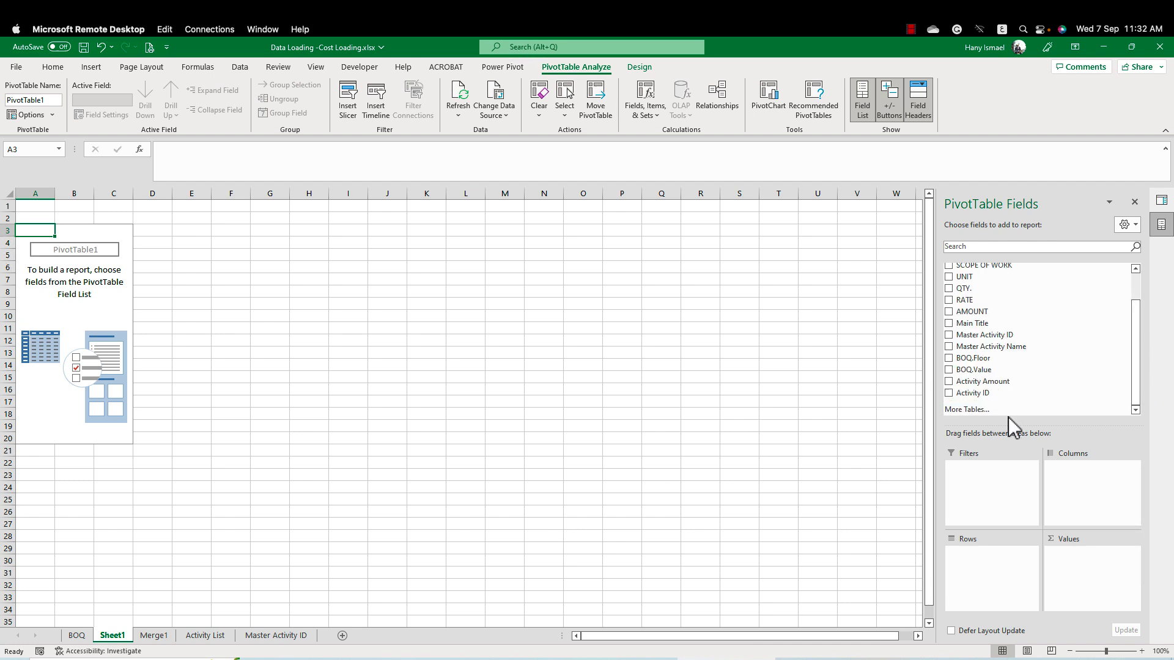
left_click(948, 395)
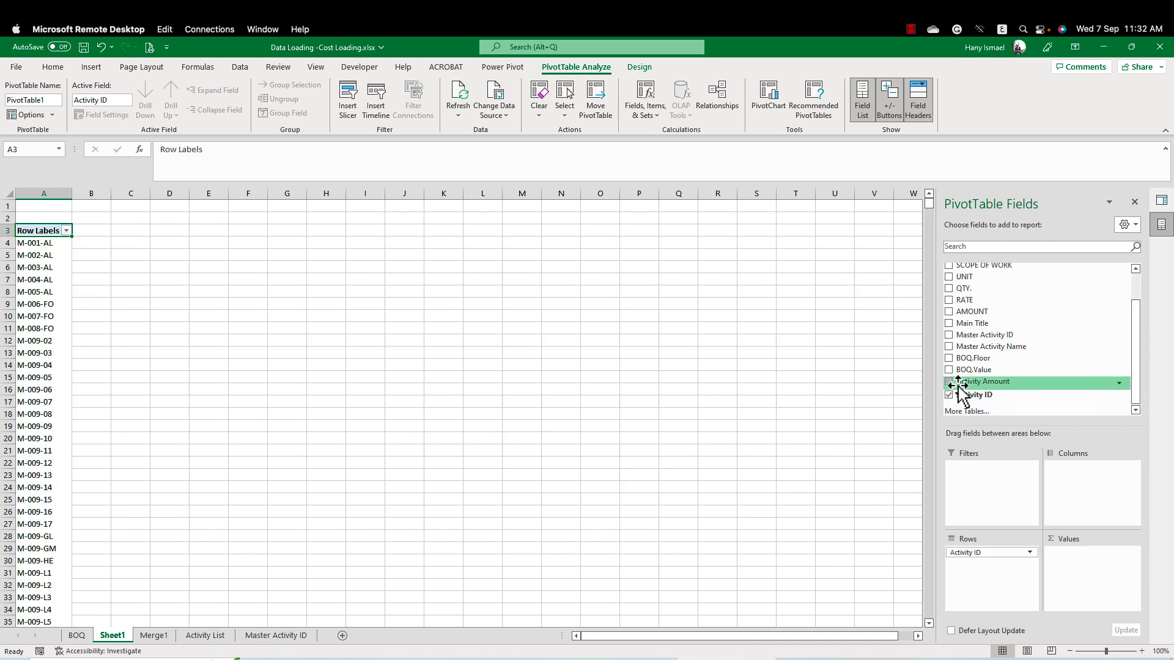
left_click_drag(959, 382, 1102, 556)
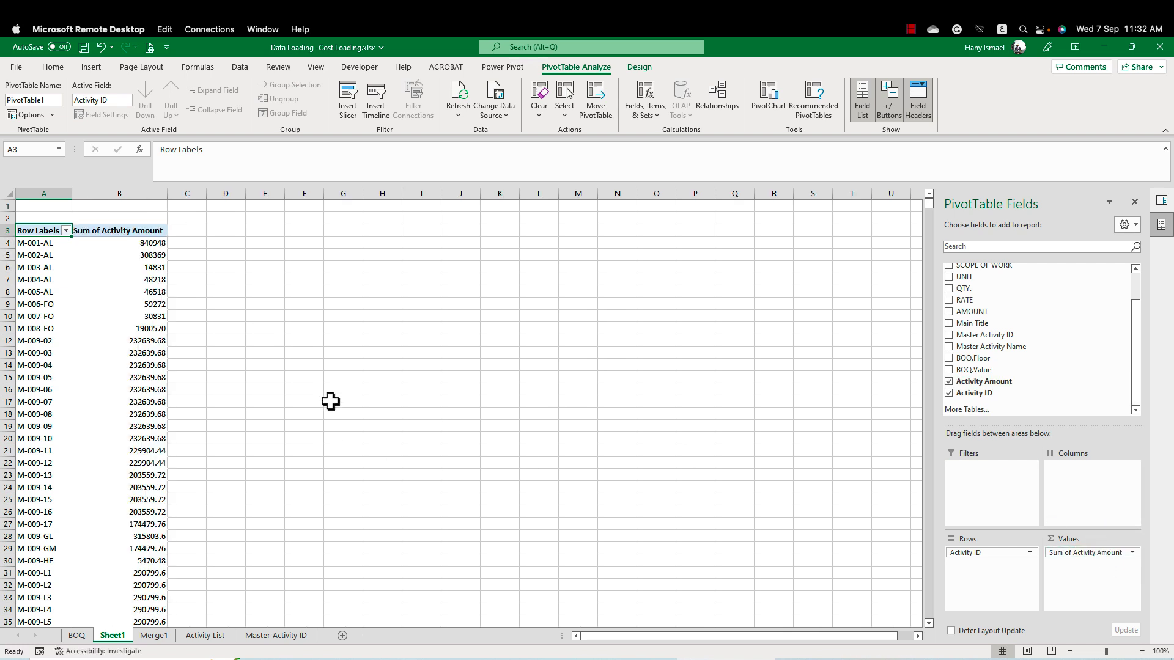
Format Sum of Activity Amount as Number with 0 decimals and thousands separators, e.g. 840,948
left_click(1131, 553)
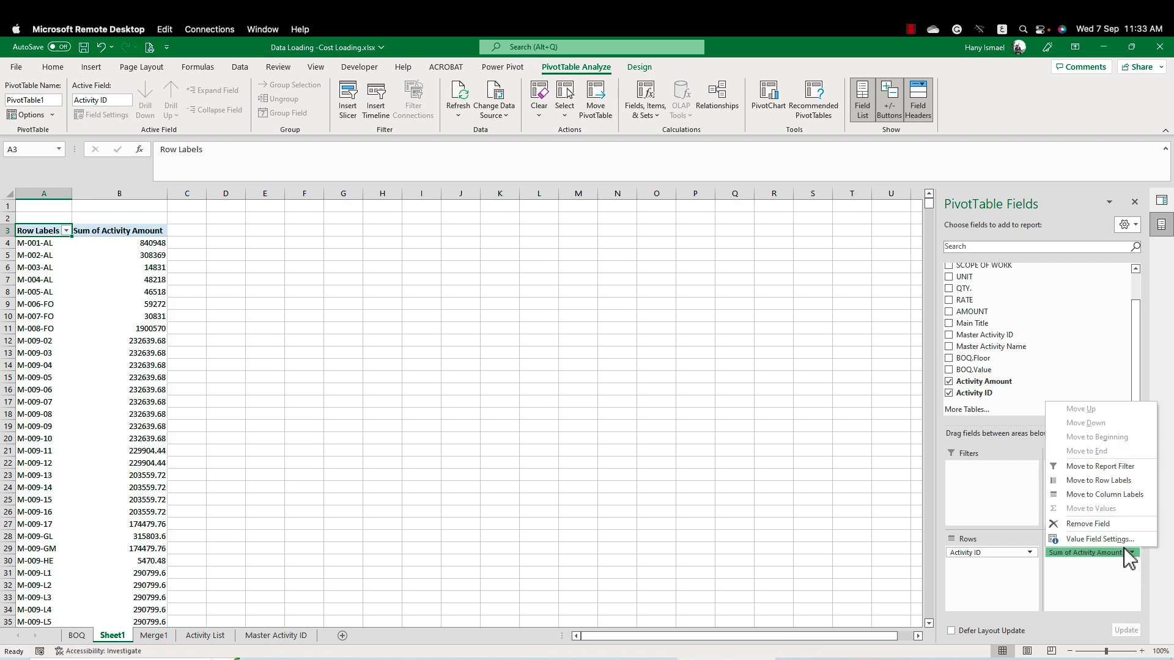
left_click(1100, 540)
left_click(441, 544)
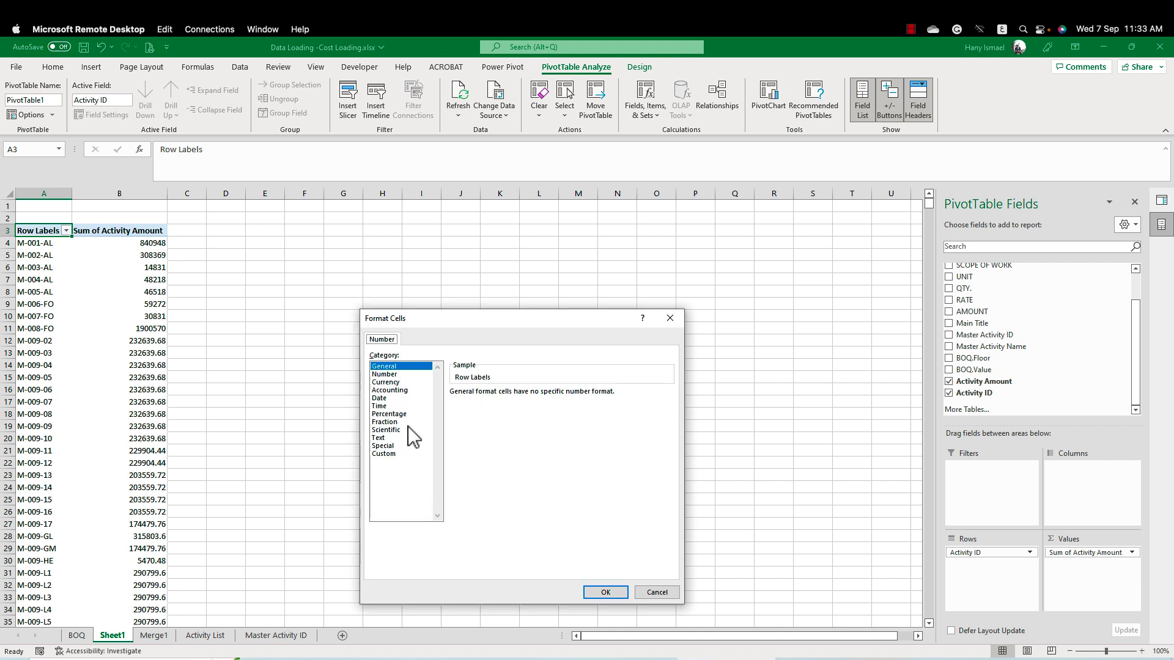
left_click(385, 374)
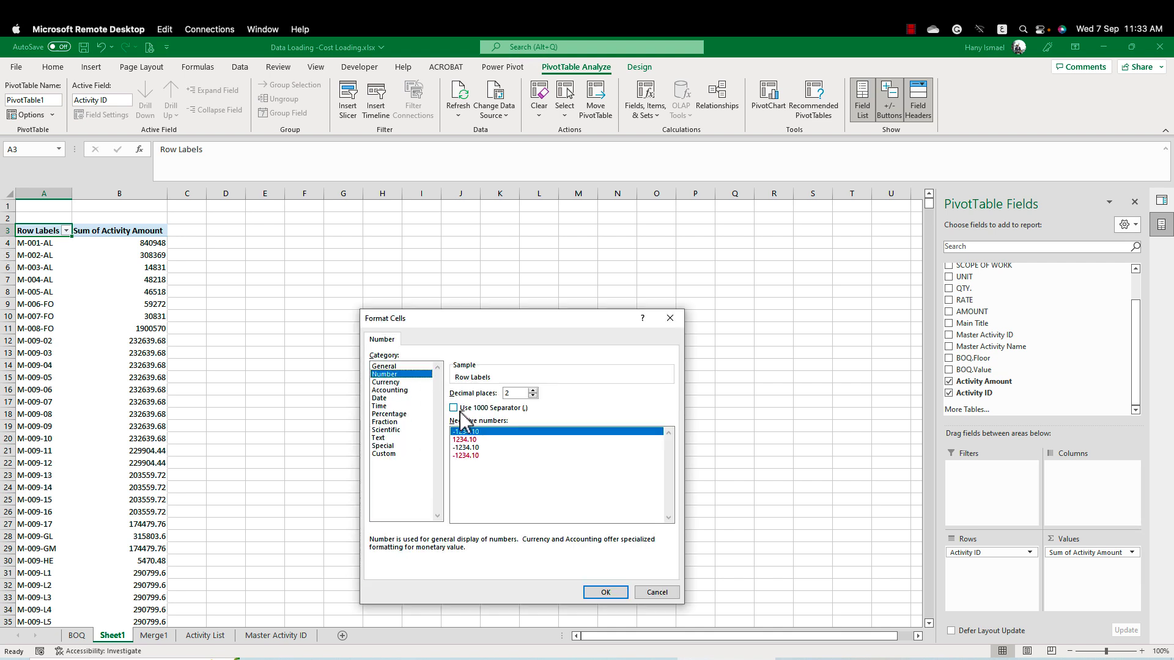
left_click(453, 408)
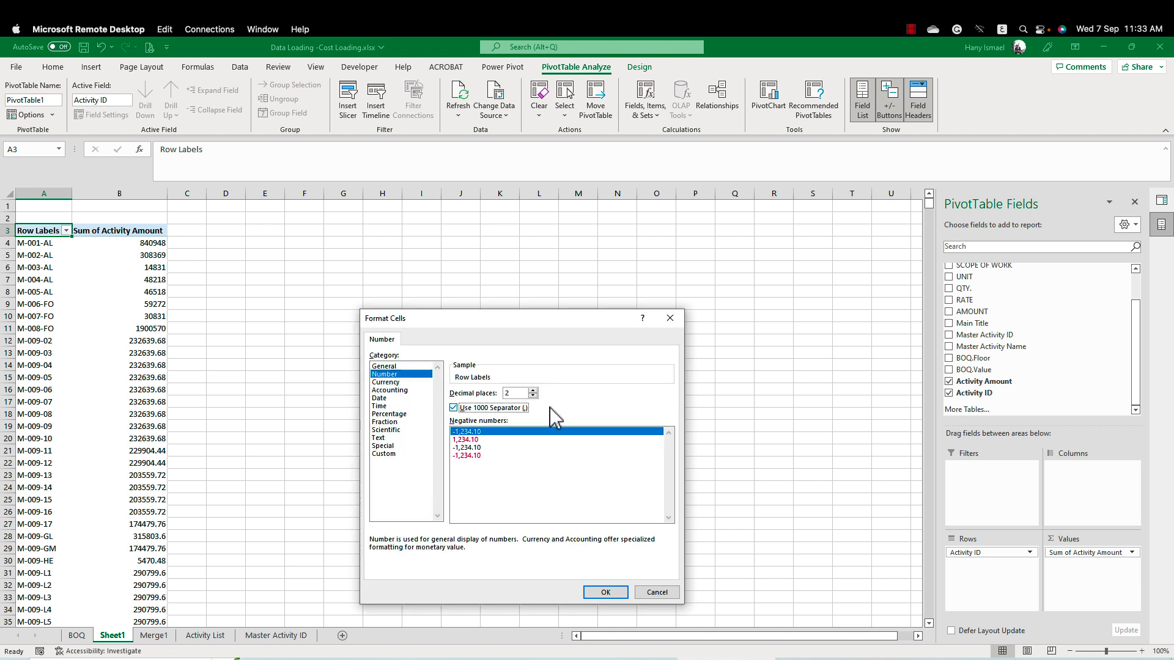
left_click(606, 593)
left_click(569, 539)
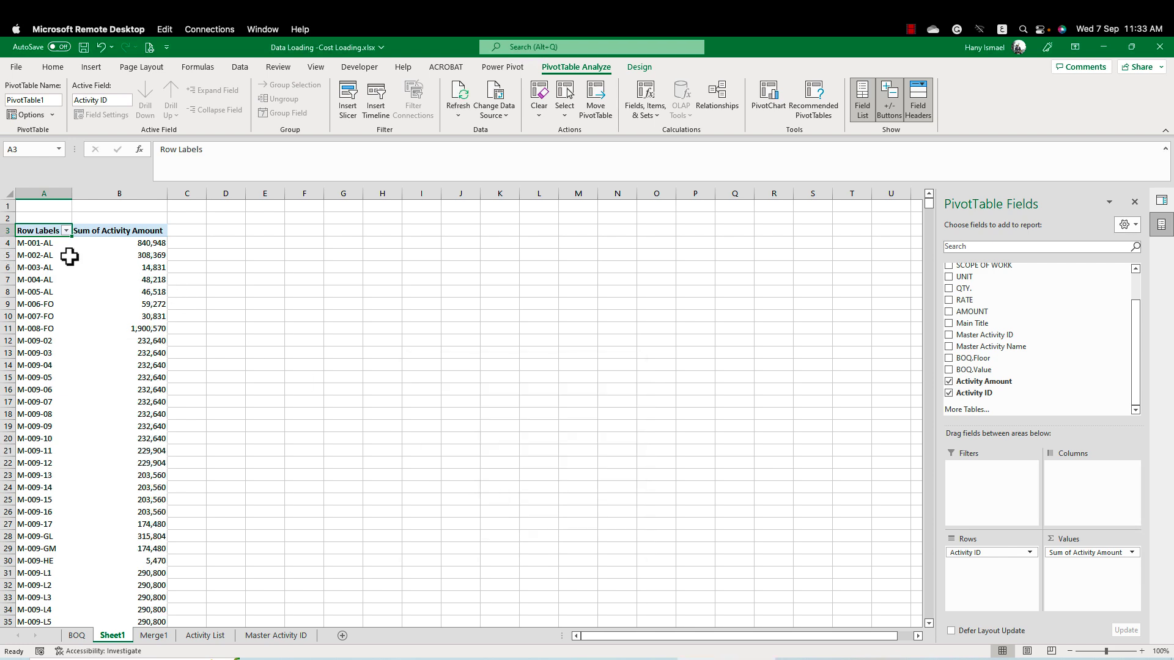
left_click_drag(38, 243, 124, 544)
scroll(124, 541, "down", 20)
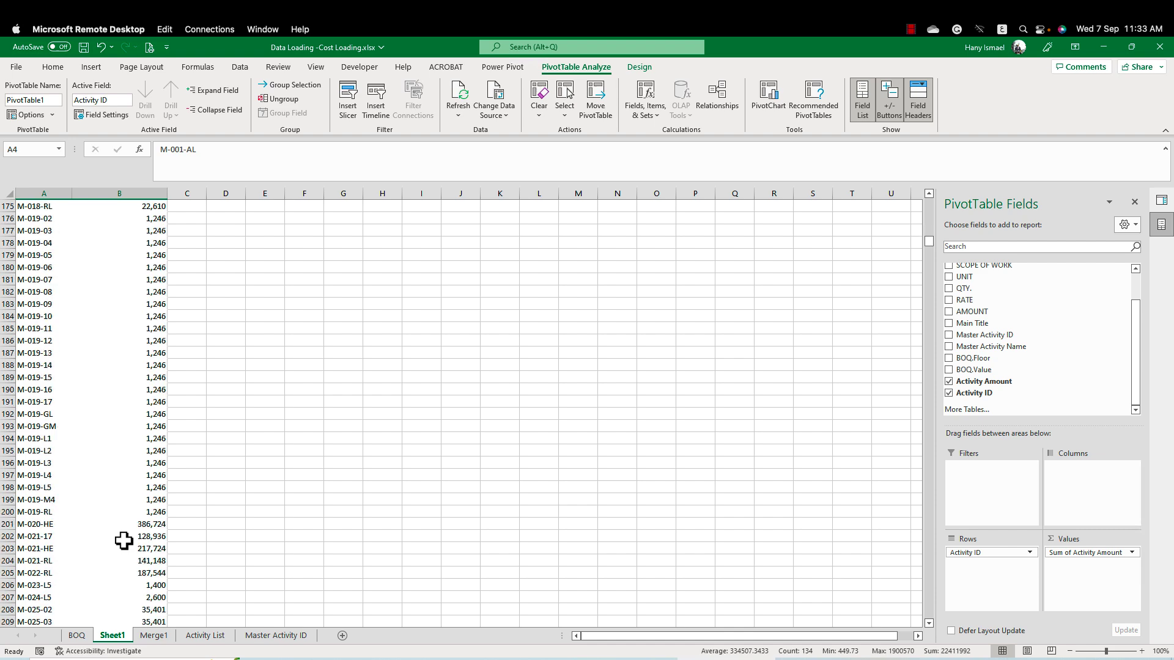
left_click_drag(929, 263, 910, 576)
scroll(371, 461, "down", 20)
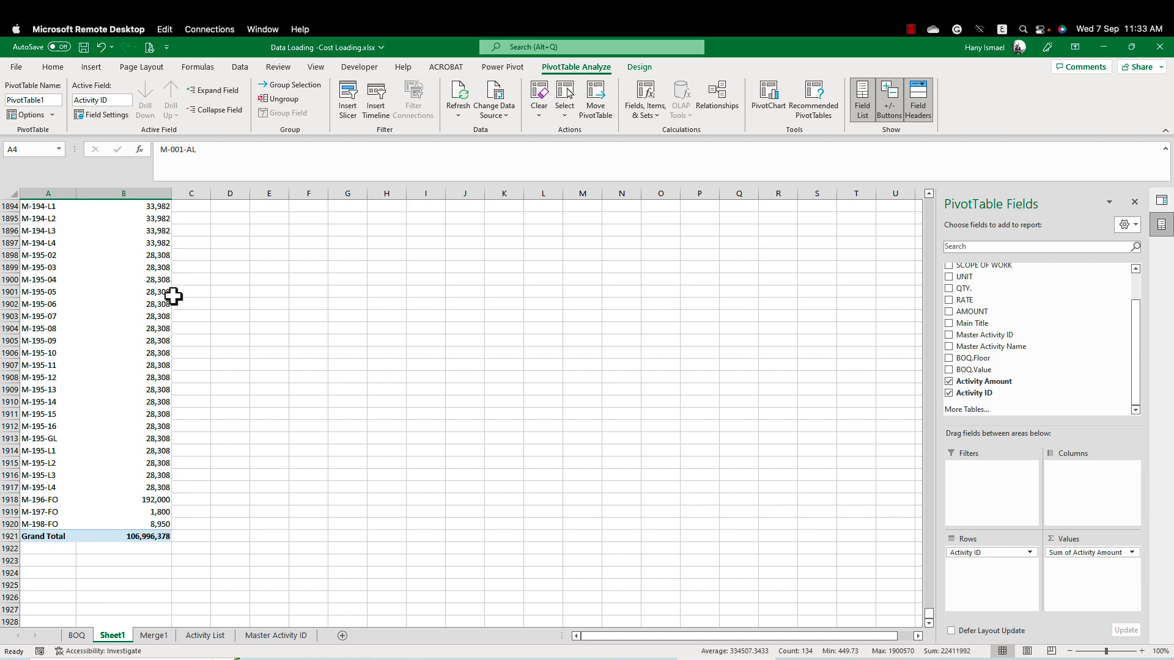
left_click_drag(116, 194, 42, 194)
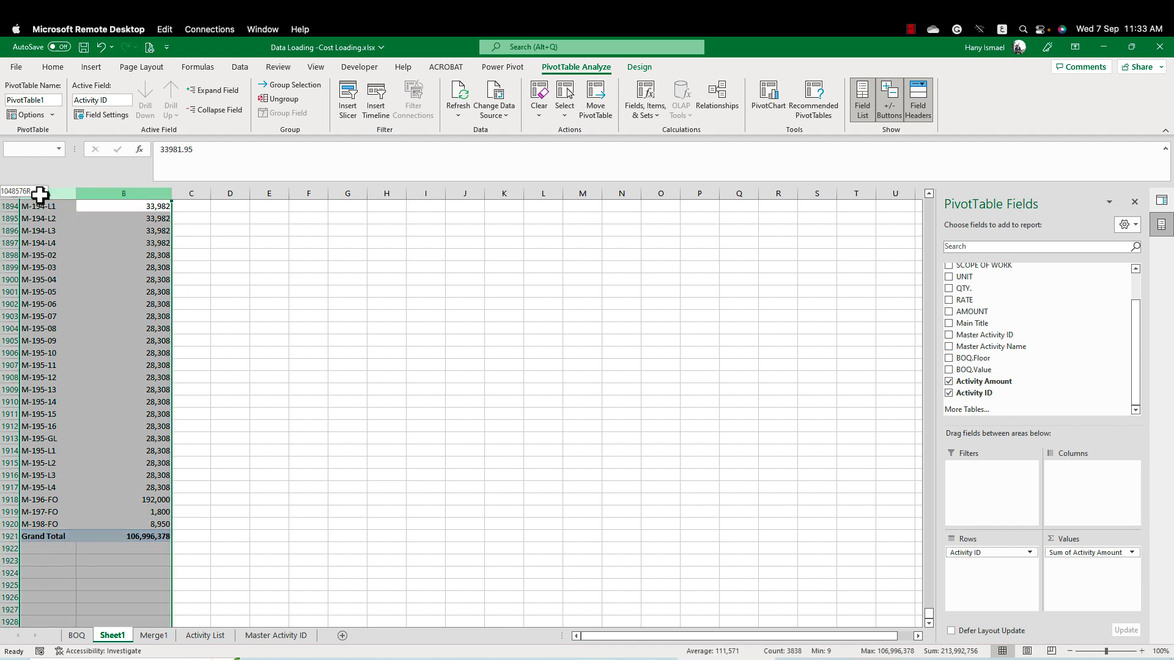
left_click(128, 269)
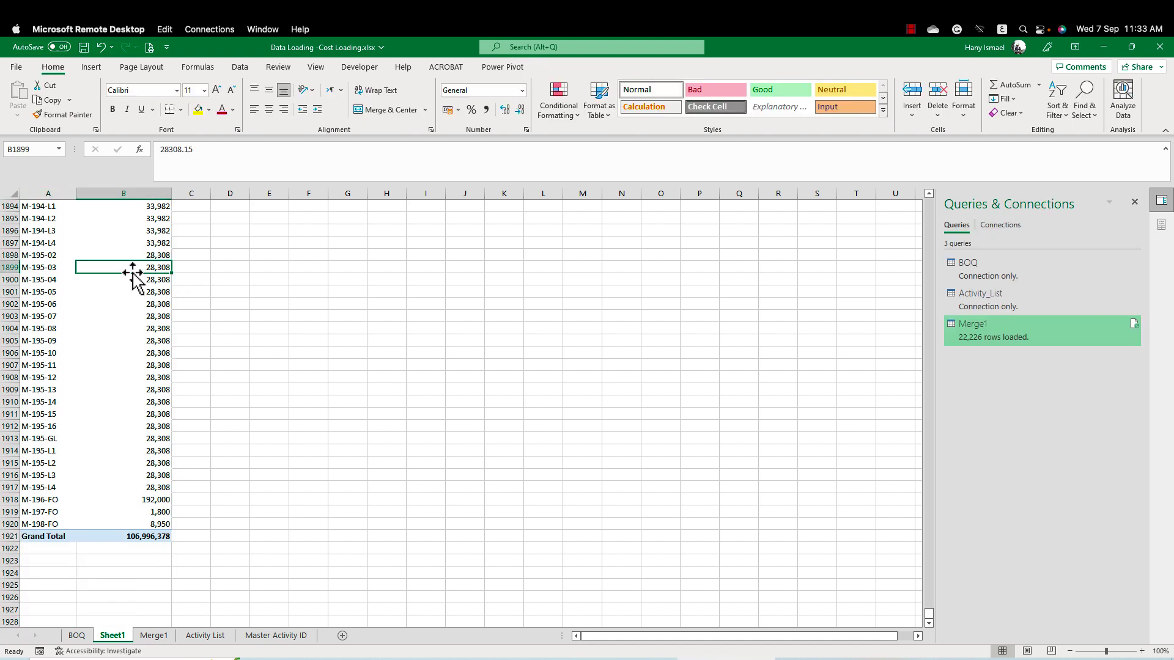
left_click(47, 267)
scroll(409, 308, "up", 20)
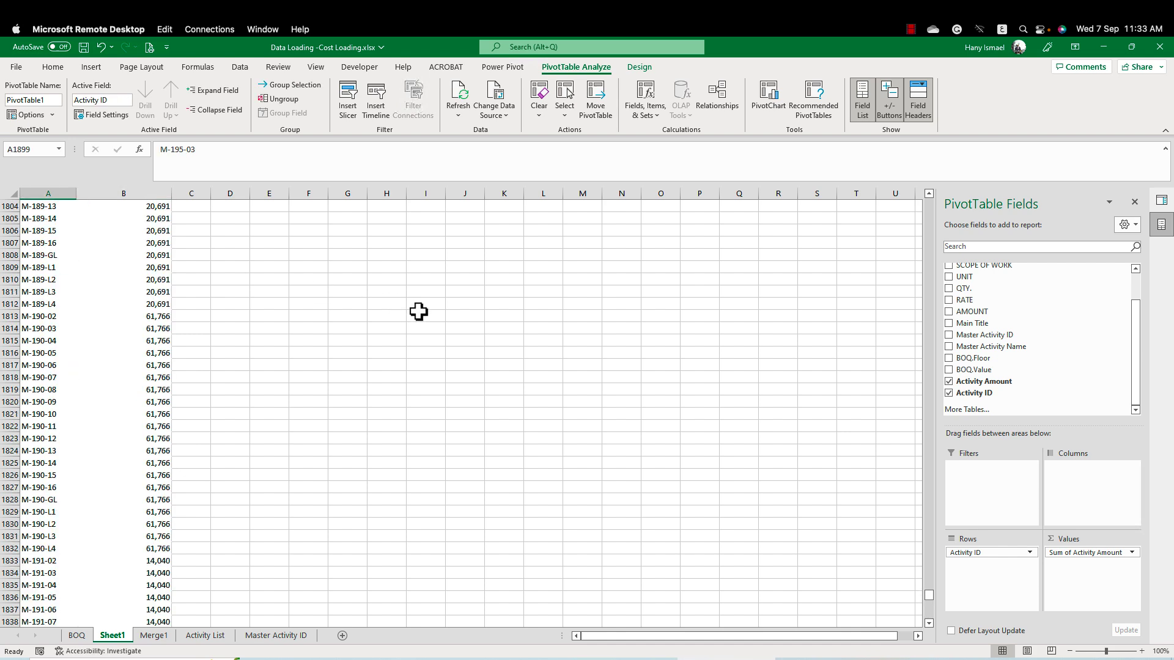
scroll(418, 312, "up", 20)
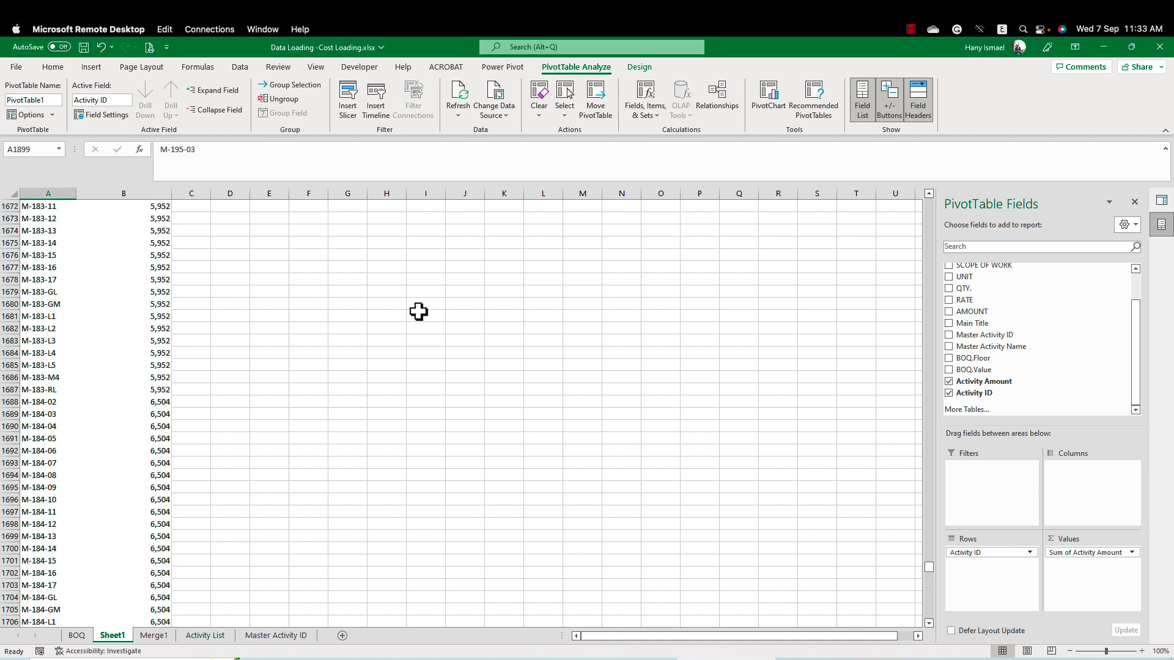